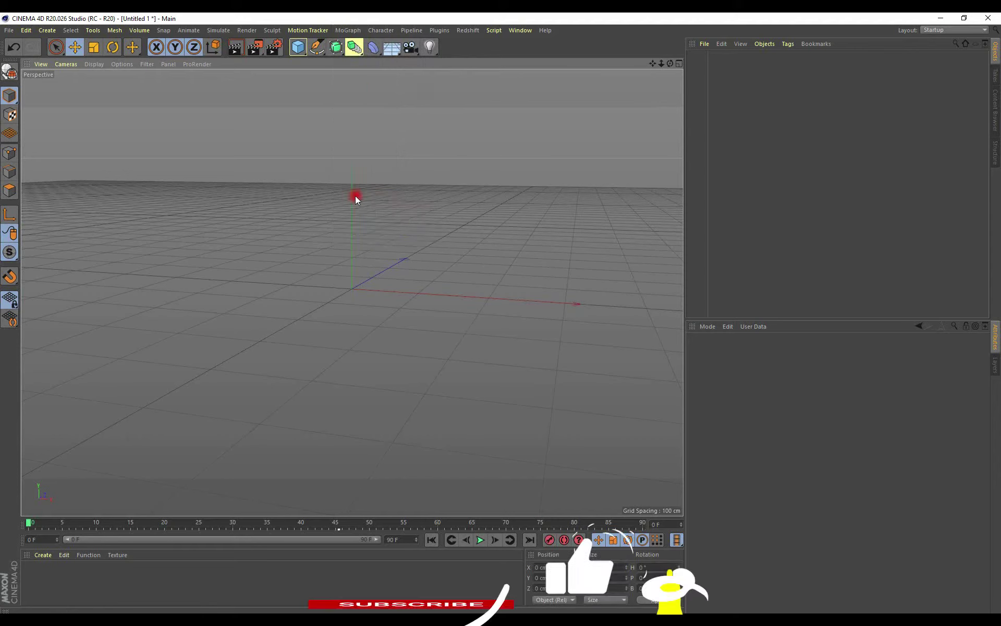
Shift the MoText object left and change its text to SOPHEAK.
left_click_drag(451, 295, 291, 281)
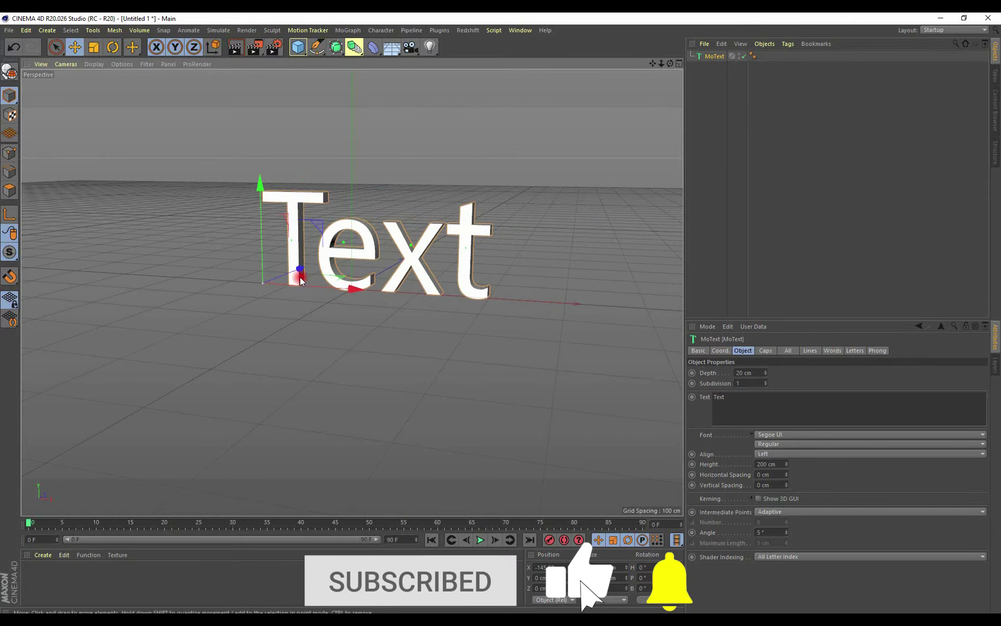
left_click(771, 403)
type("SOPHEAK")
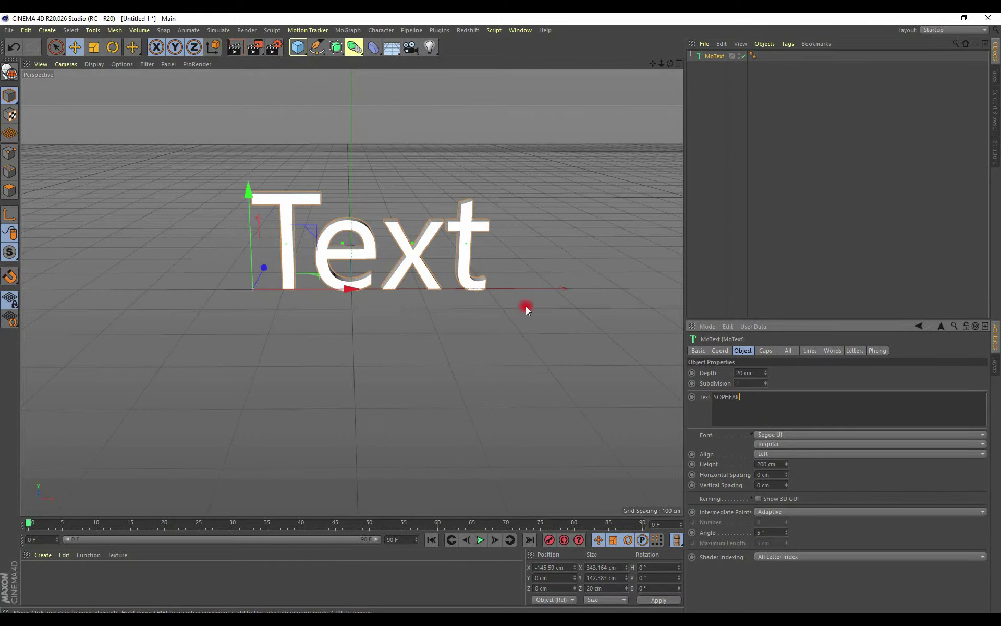
left_click(530, 210)
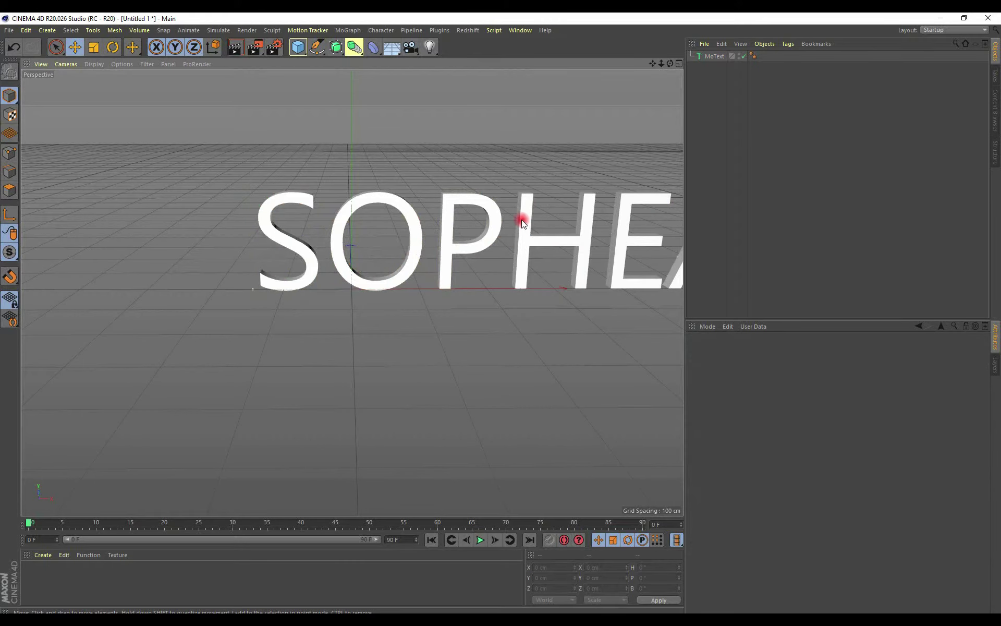
Set the SOPHEAK text's font to Segoe UI Black.
left_click(523, 224)
left_click(789, 436)
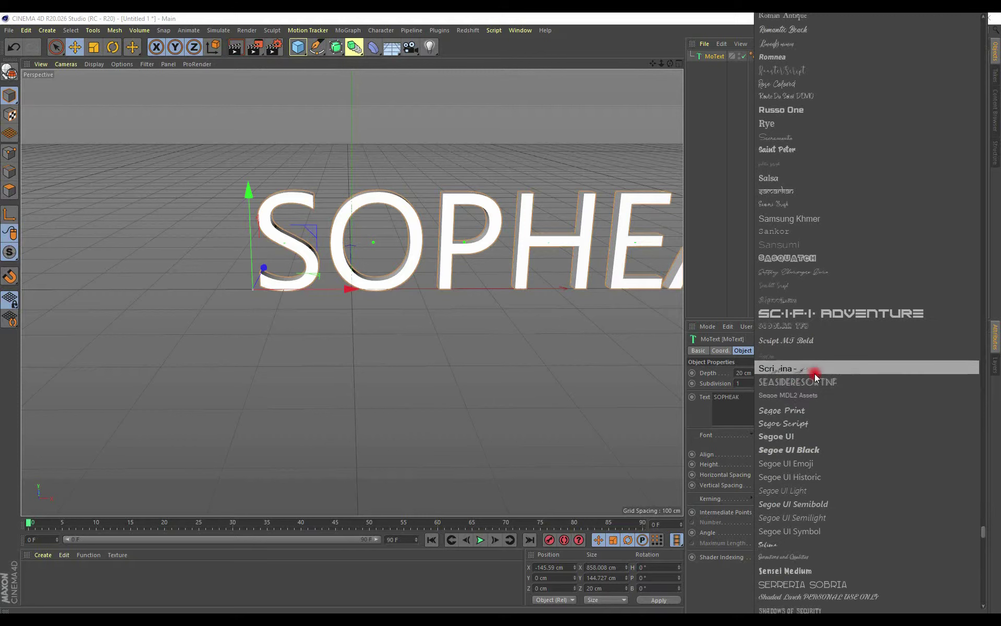
left_click(803, 449)
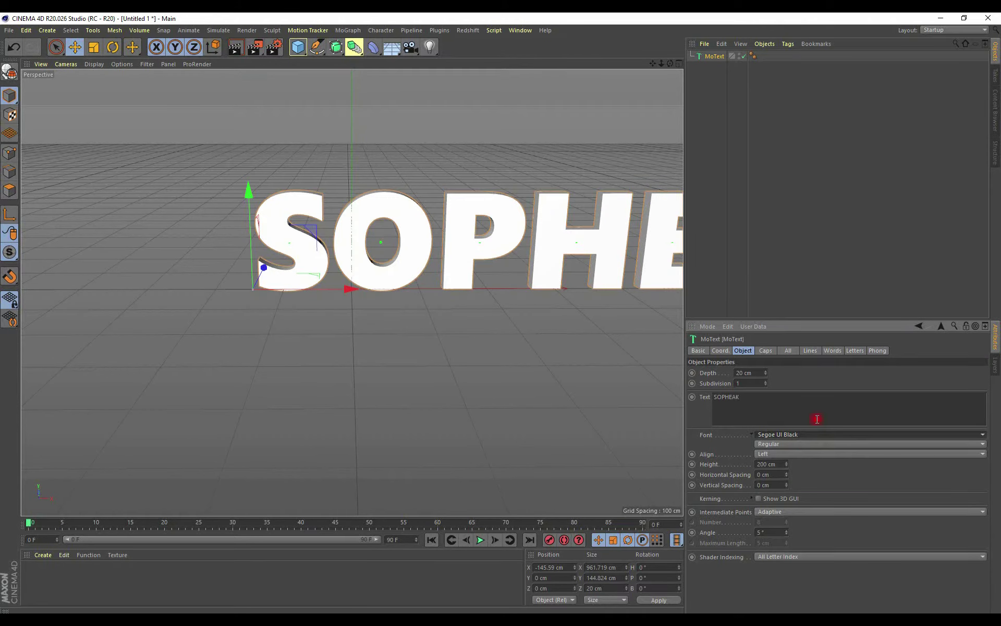
Set the MoText alignment to Middle.
left_click(780, 452)
left_click(774, 475)
scroll(458, 252, "down", 3)
mouse_move(458, 253)
left_mouse_down("alt")
mouse_move(449, 252)
mouse_move(519, 299)
left_mouse_up("alt")
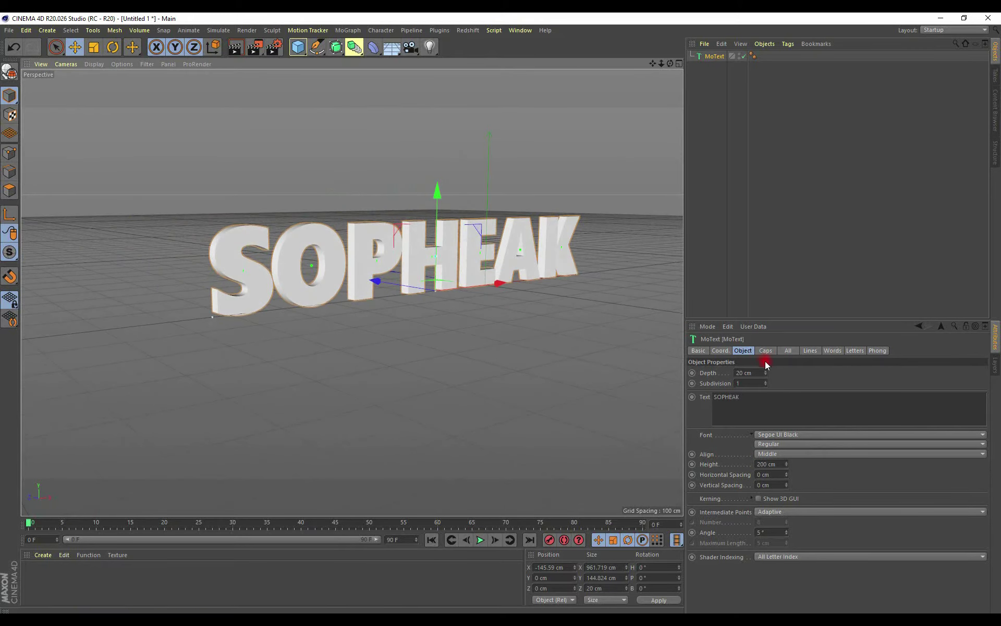
Set the text extrusion depth to 70 cm.
left_click_drag(765, 371, 756, 393)
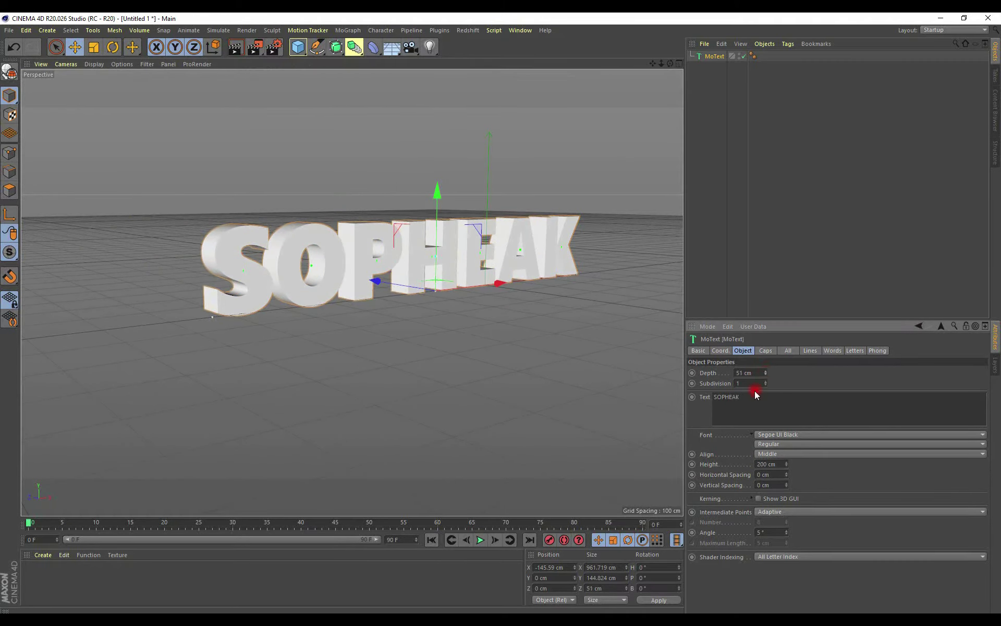
left_click(757, 374)
key("Return")
Frame the thick SOPHEAK letters in close-up and select the scene's end-frame field.
mouse_move(255, 262)
left_mouse_down("alt")
mouse_move(247, 264)
mouse_move(268, 243)
mouse_move(158, 253)
mouse_move(165, 272)
left_mouse_up("alt")
scroll(165, 273, "down", 5)
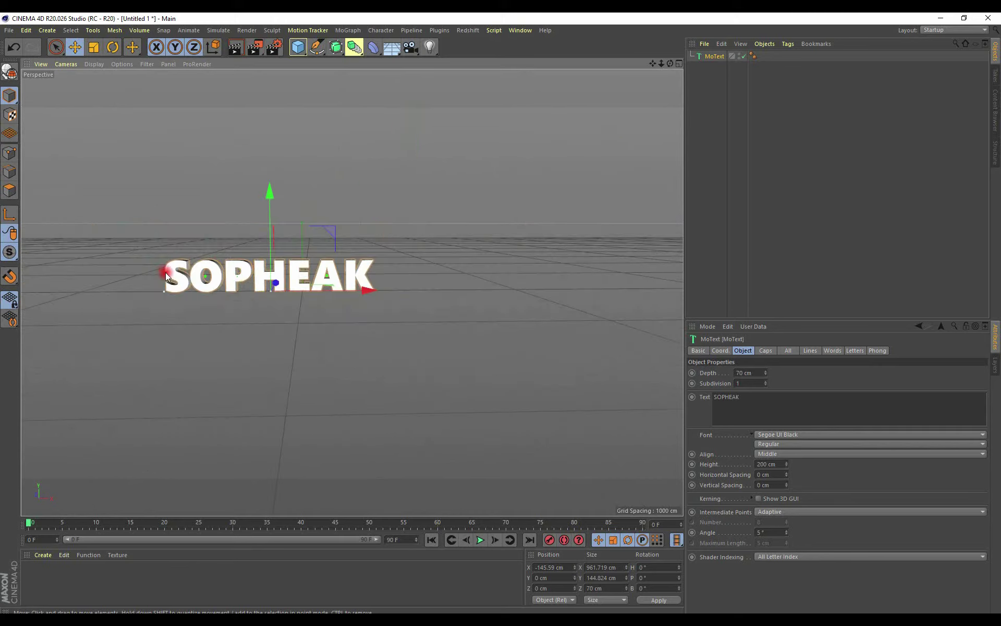
scroll(300, 311, "up", 3)
middle_click_drag(415, 342, 339, 337, "alt")
scroll(339, 337, "up", 1)
scroll(365, 327, "up", 1)
scroll(403, 339, "up", 2)
scroll(403, 339, "down", 1)
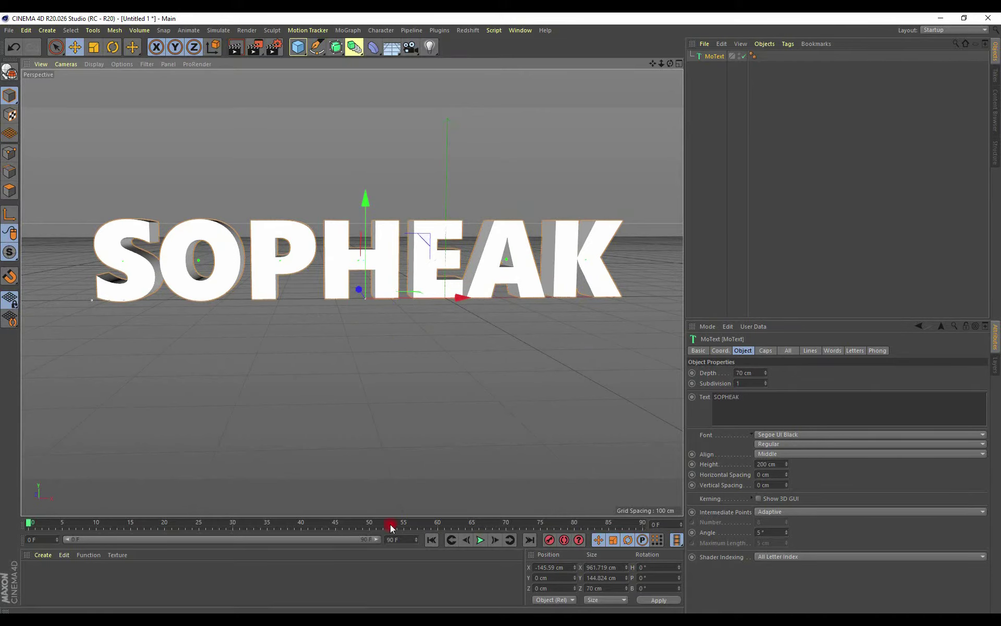
left_click(400, 539)
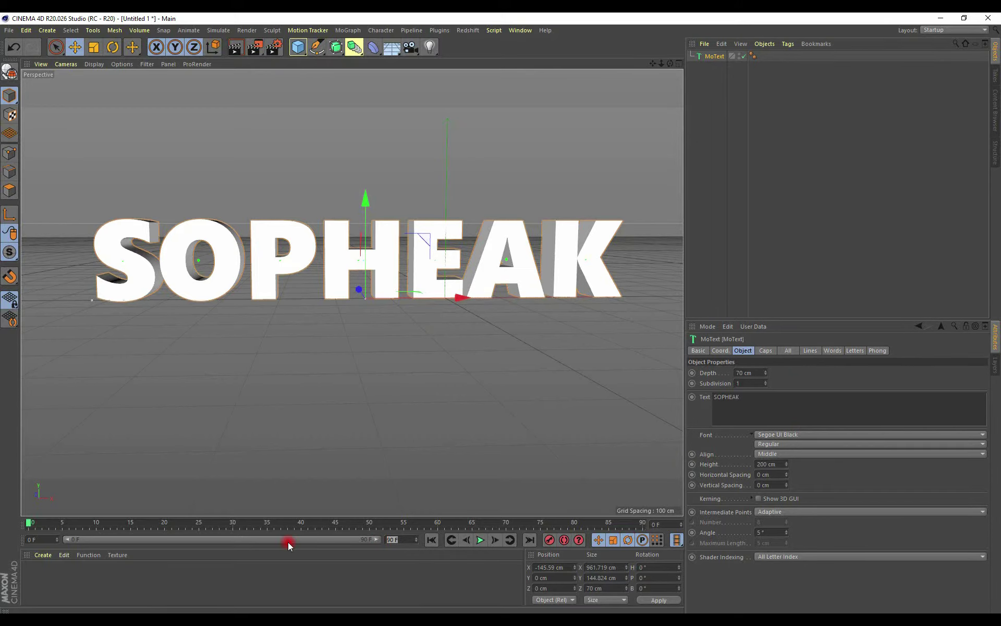
type("150")
Set the scene end frame to 150 F and extend the preview range to 150.
left_click(288, 543)
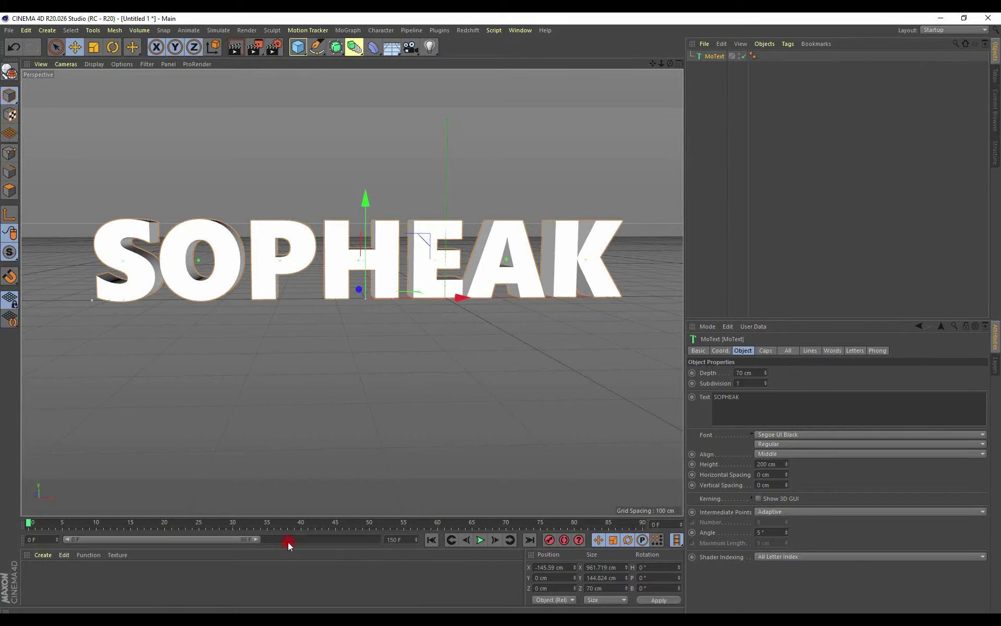
left_click_drag(256, 540, 403, 541)
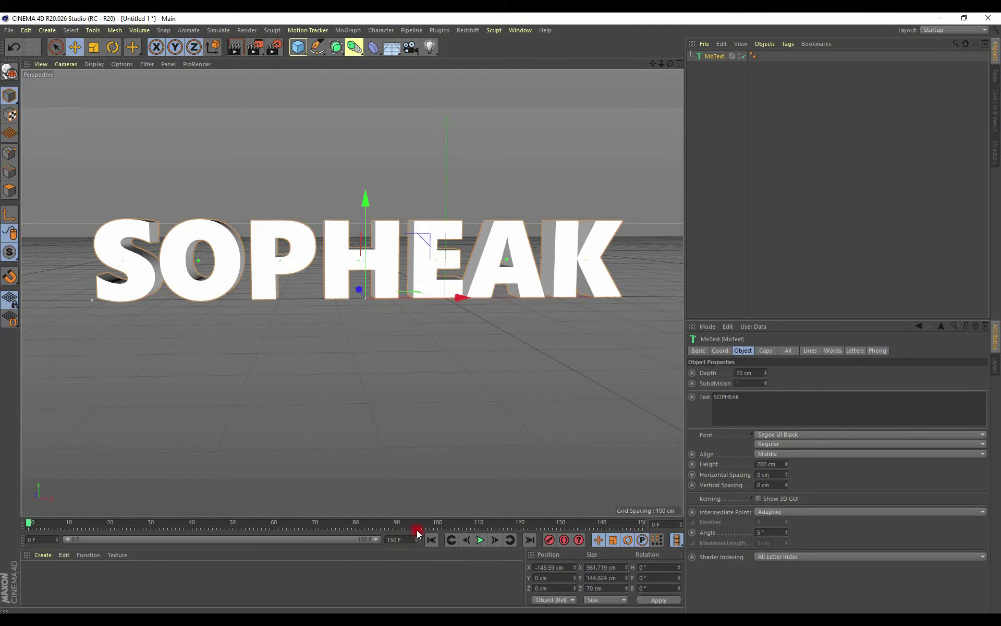
Set both the Start and End caps of the text to Fillet Cap.
left_click(767, 350)
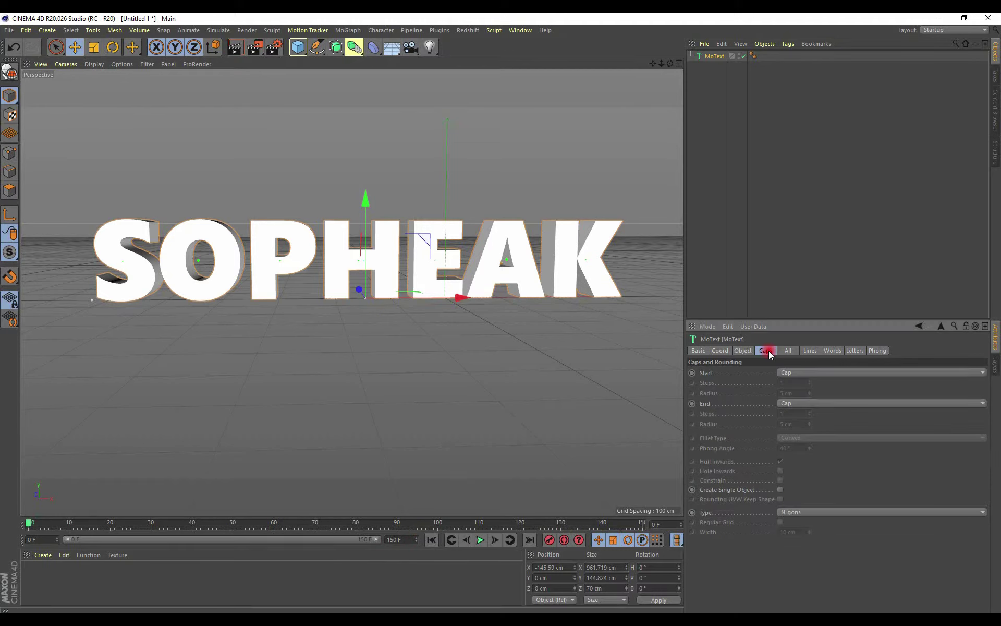
left_click(813, 373)
left_click(802, 411)
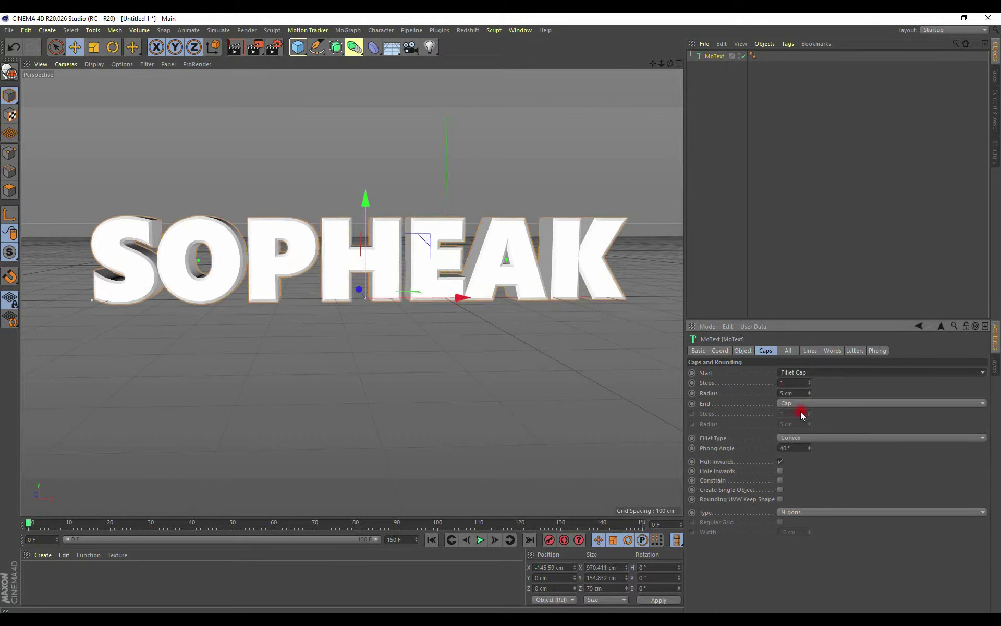
left_click(821, 403)
left_click(806, 447)
Inspect the rounded edges and enable Create Single Object to merge the letters.
mouse_move(294, 289)
left_mouse_down("alt")
mouse_move(245, 286)
mouse_move(298, 305)
left_mouse_up("alt")
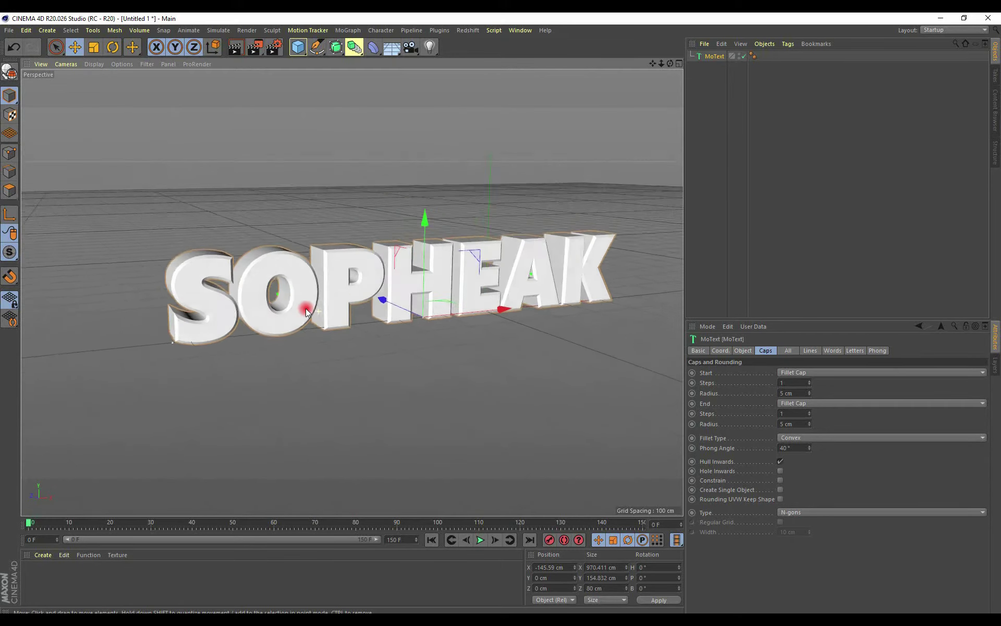
left_click_drag(297, 305, 340, 304, "alt")
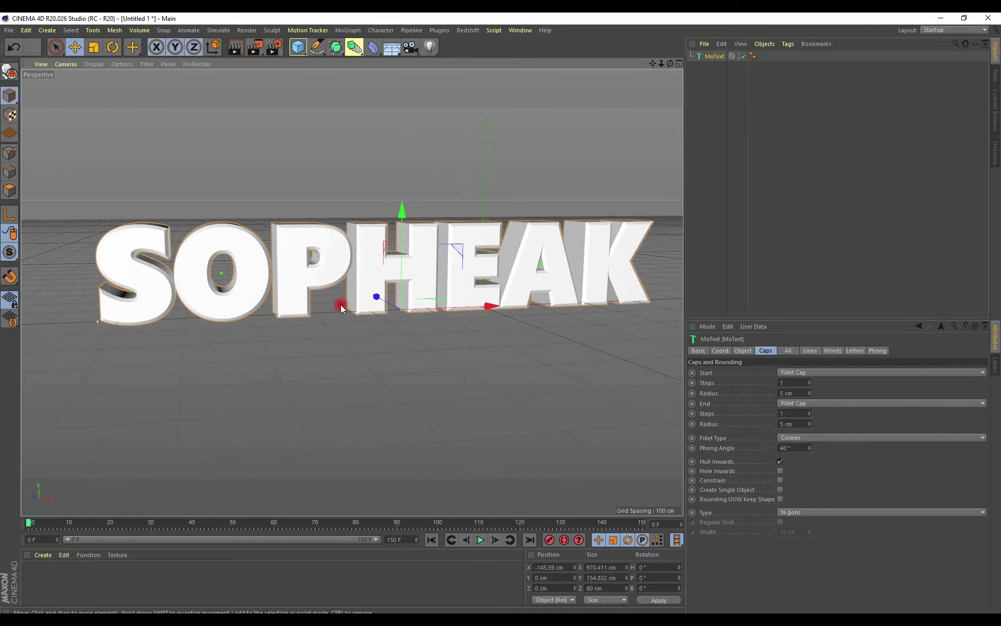
left_click(784, 490)
left_click_drag(263, 306, 321, 285, "alt")
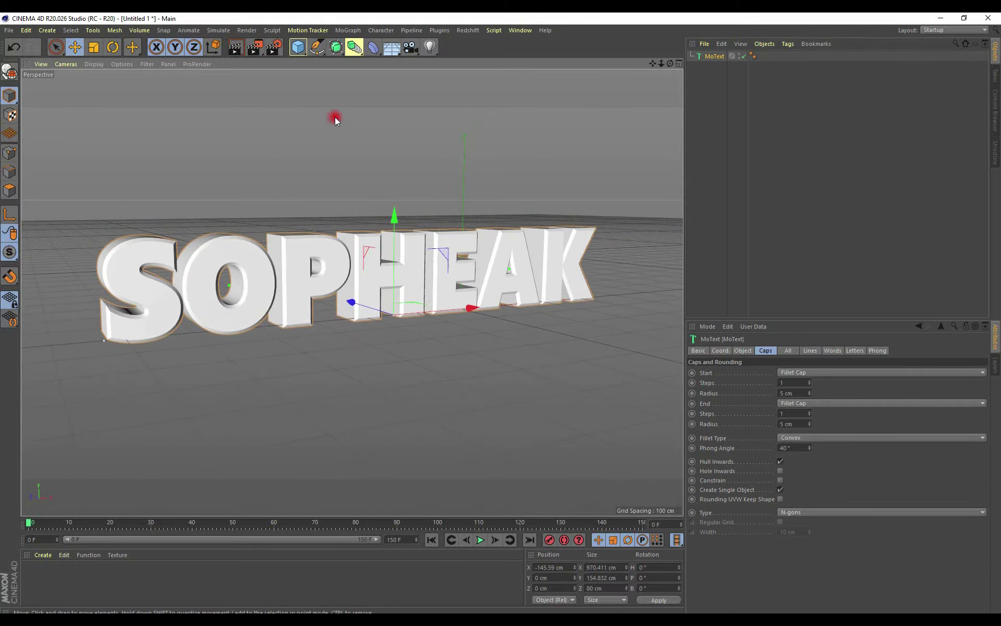
left_click(344, 30)
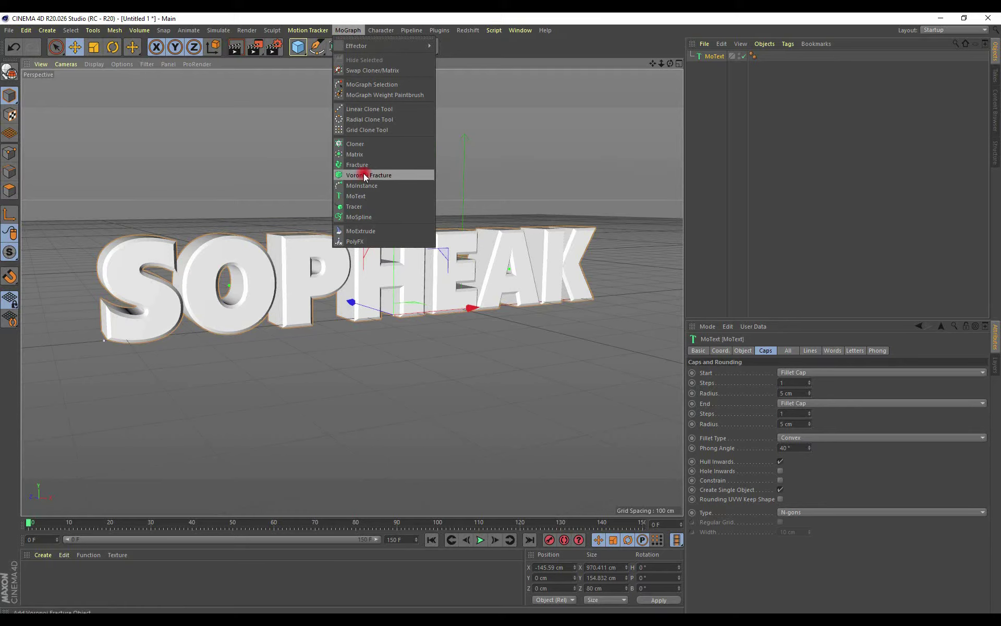
Place the SOPHEAK text under a Voronoi Fracture and review its 250-point distribution source.
left_click(364, 175)
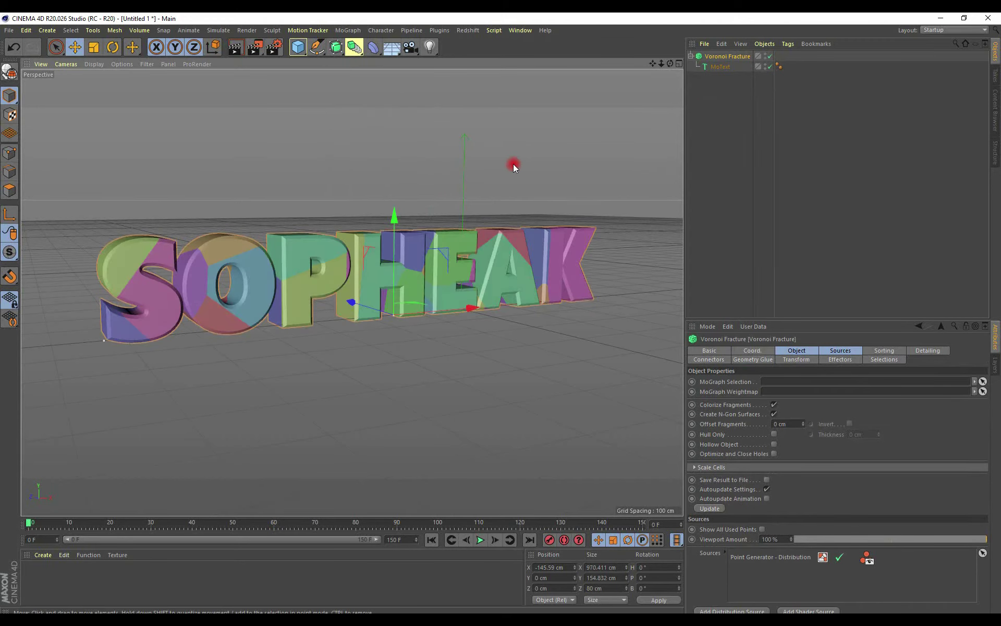
left_click_drag(474, 169, 425, 189, "alt")
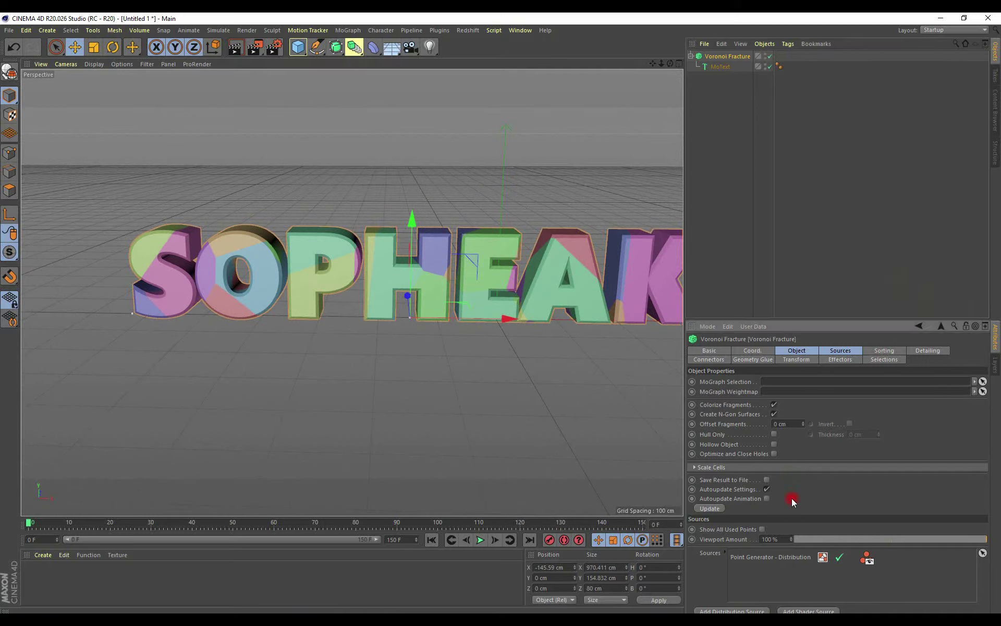
left_click(784, 557)
scroll(784, 556, "down", 3)
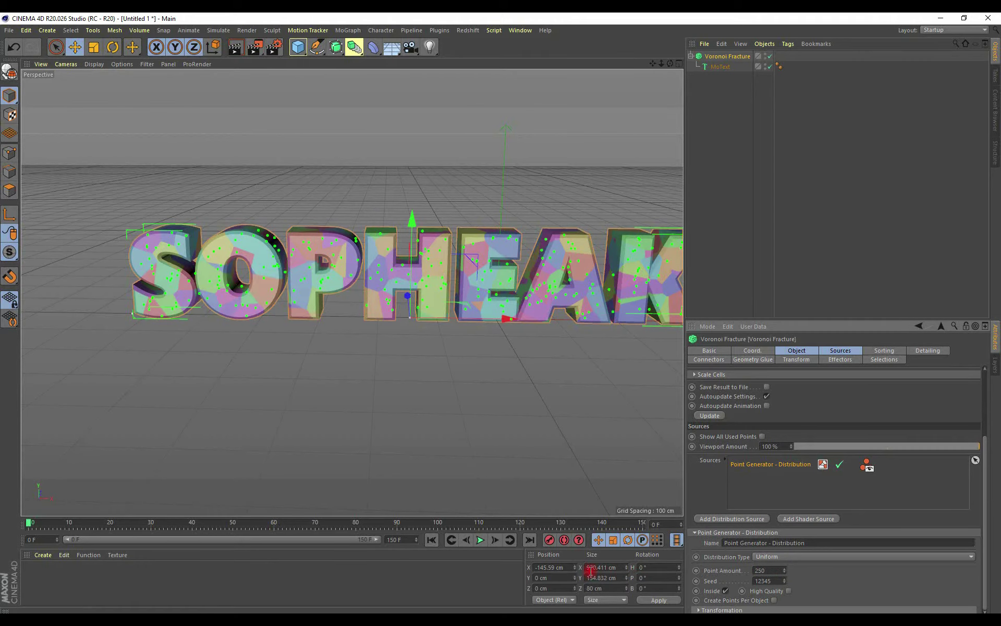
mouse_move(365, 430)
left_mouse_down("alt")
mouse_move(431, 402)
mouse_move(353, 391)
mouse_move(290, 400)
mouse_move(647, 168)
left_mouse_up("alt")
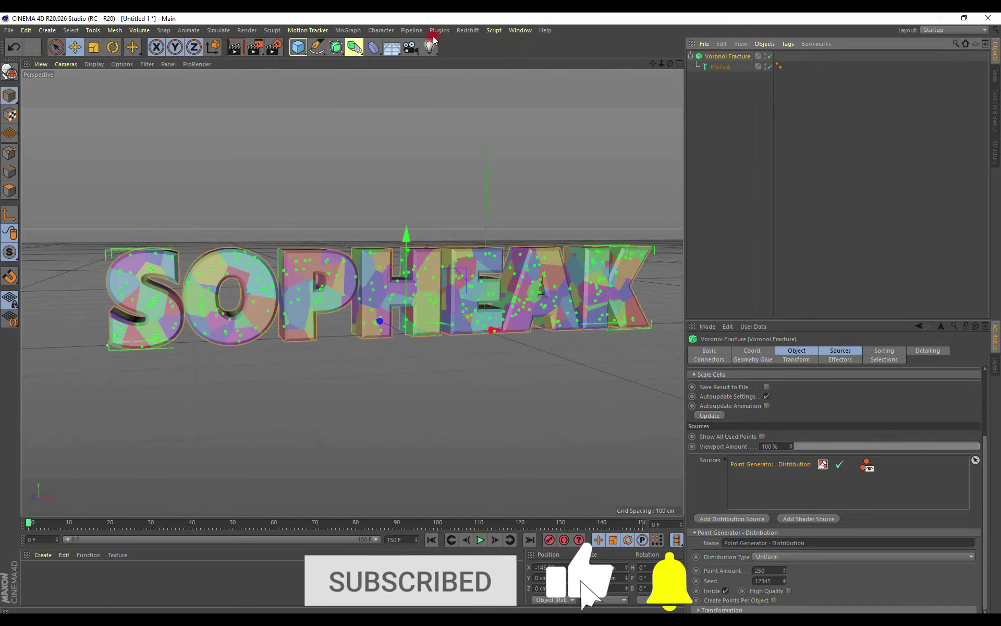
left_click(347, 30)
mouse_move(382, 45)
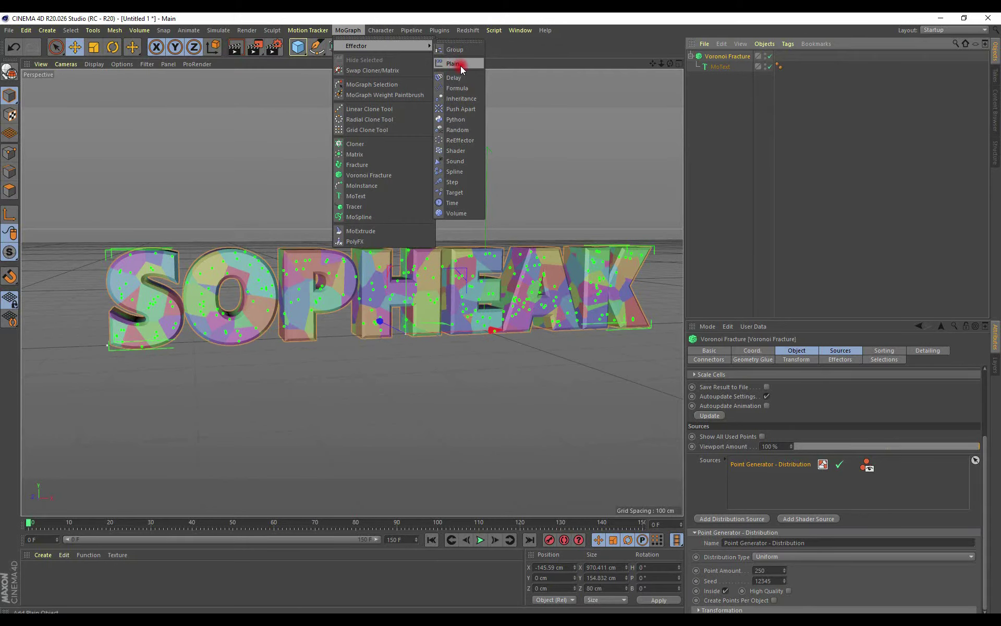
Add a Plain effector with a Linear Field in its falloff.
left_click(461, 66)
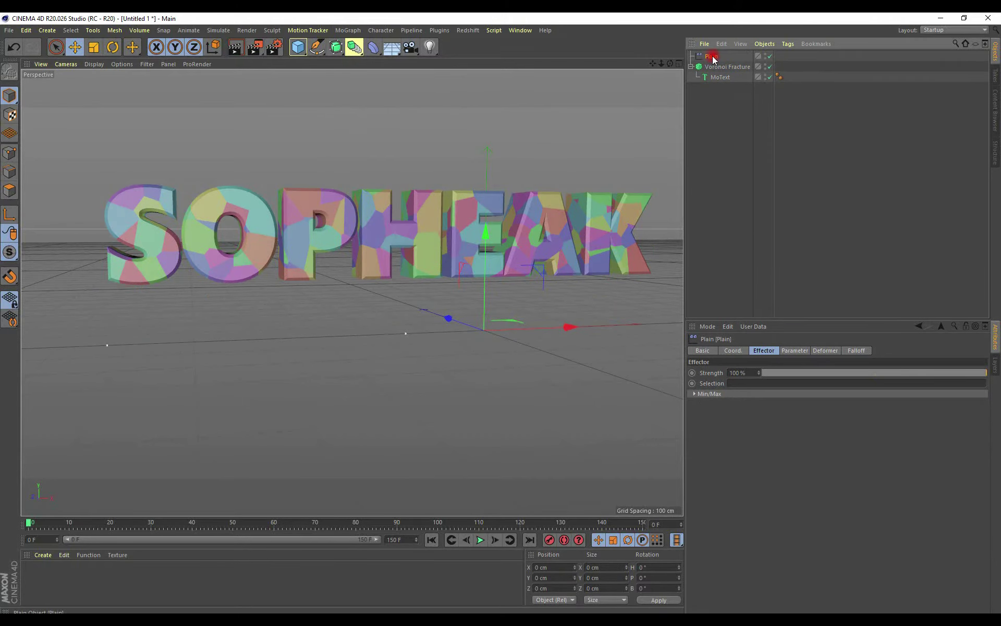
left_click(858, 350)
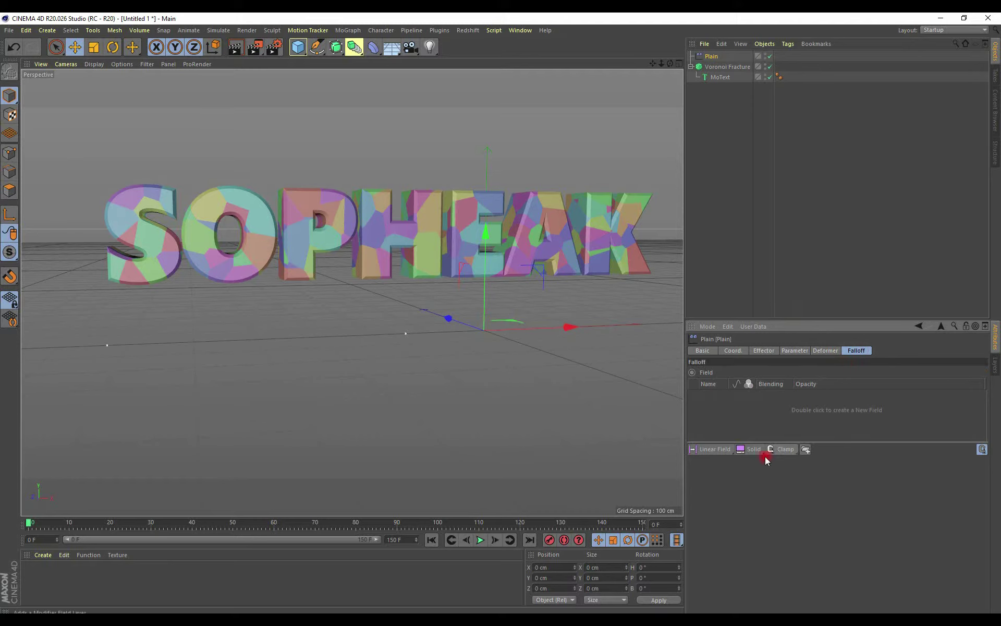
left_click(721, 449)
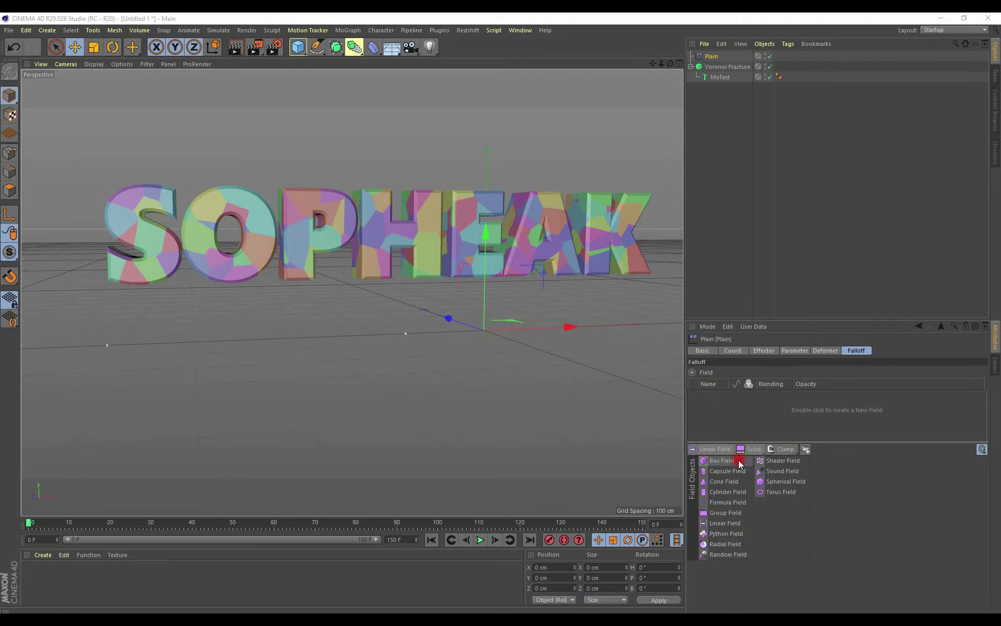
left_click(708, 449)
left_click(707, 449)
Move the Linear Field to the left of the SOPHEAK text.
mouse_move(343, 359)
left_mouse_down("alt")
mouse_move(568, 353)
mouse_move(329, 341)
mouse_move(587, 345)
left_mouse_up("alt")
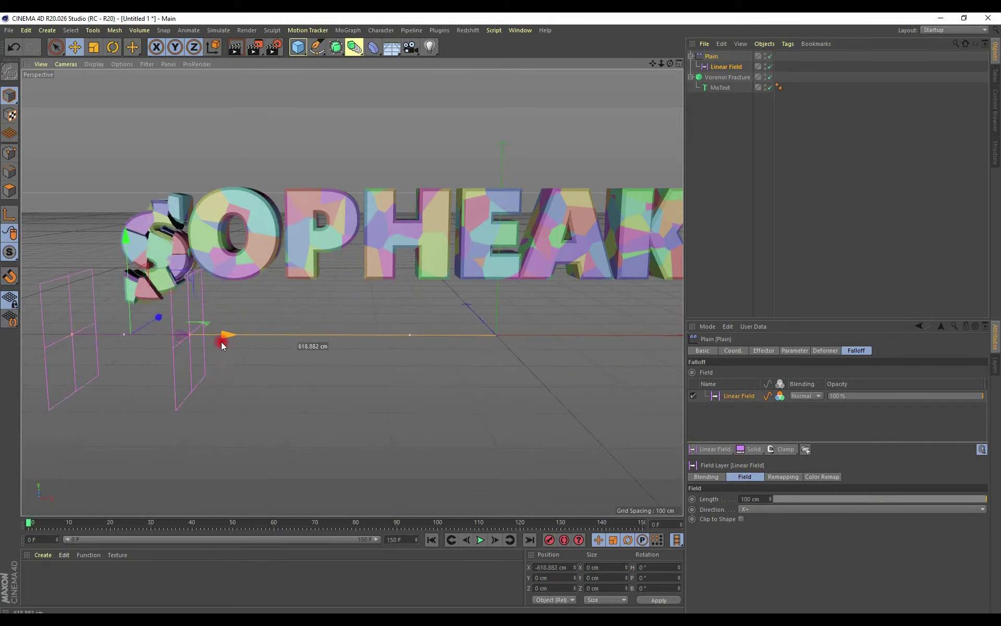
left_click_drag(587, 346, 105, 344)
mouse_move(167, 358)
left_mouse_down("alt")
mouse_move(279, 348)
mouse_move(315, 358)
mouse_move(424, 340)
left_mouse_up("alt")
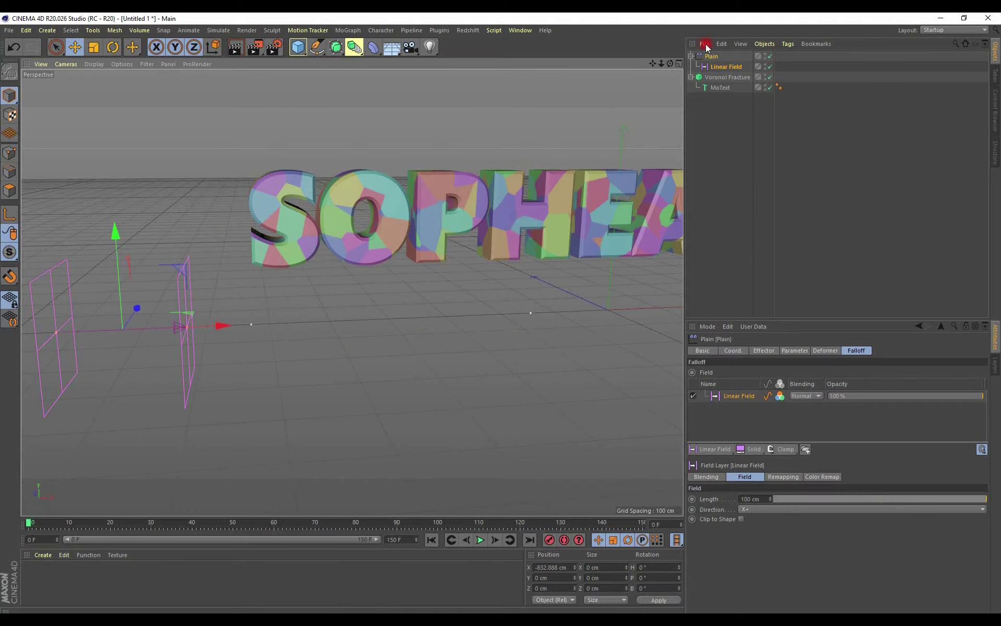
left_click(723, 78)
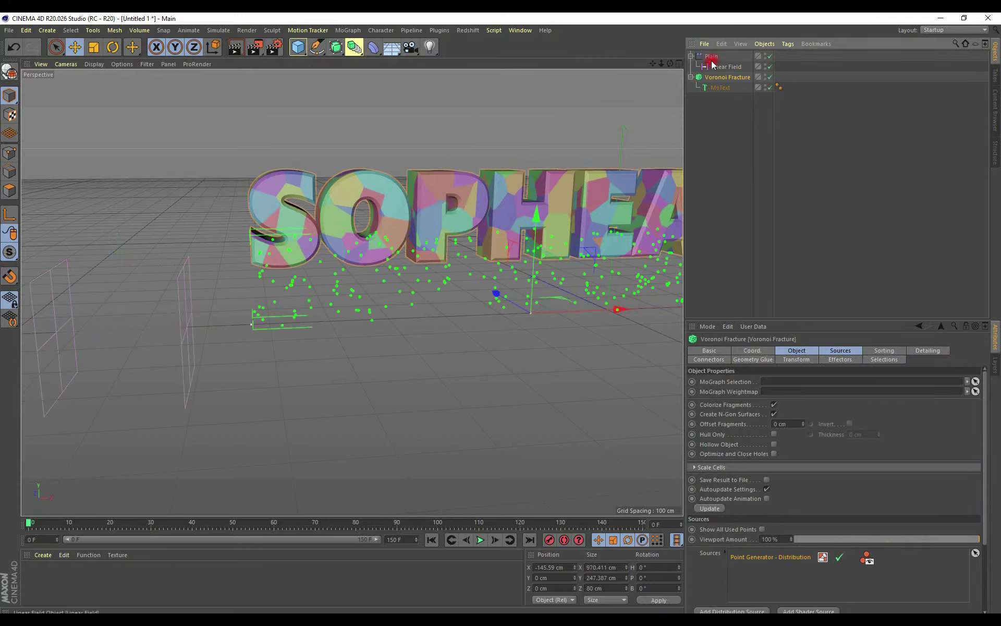
Make the Plain effector use uniform Scale -1 instead of Position.
left_click(711, 56)
left_click(791, 351)
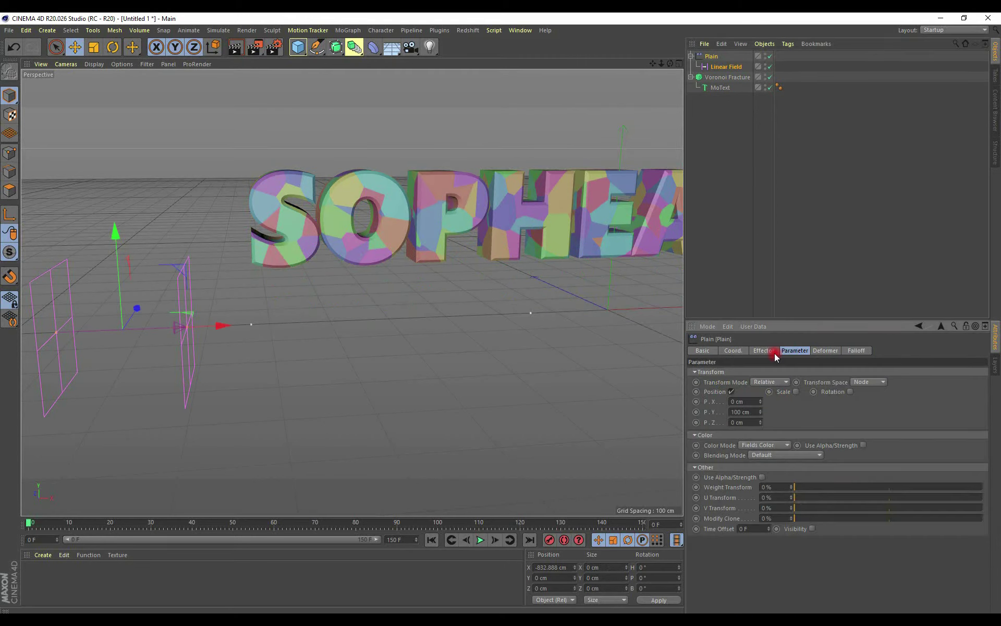
left_click(733, 392)
left_click(773, 393)
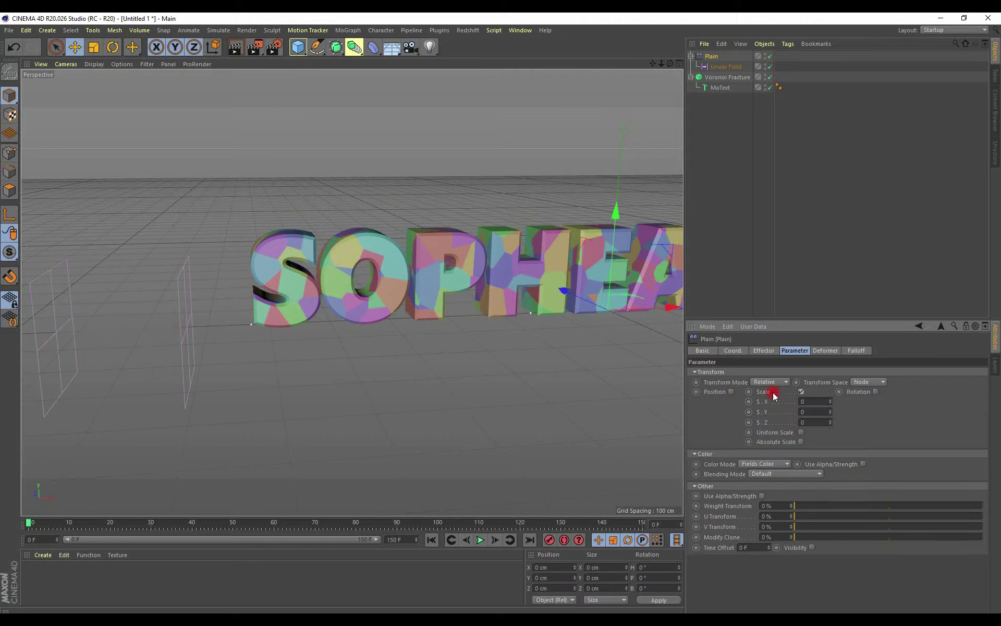
left_click(802, 433)
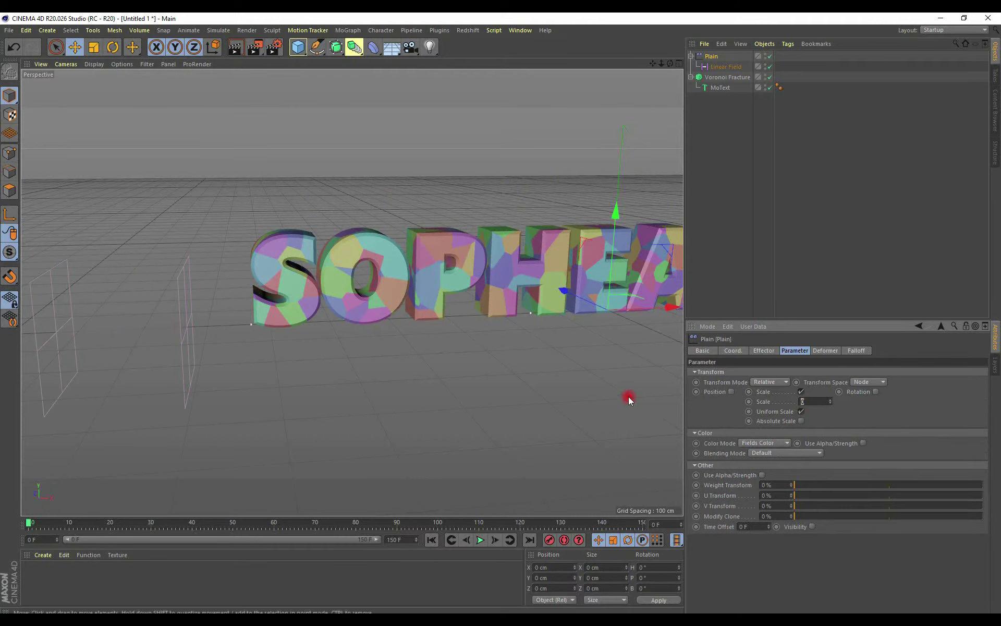
type("-1")
key("Return")
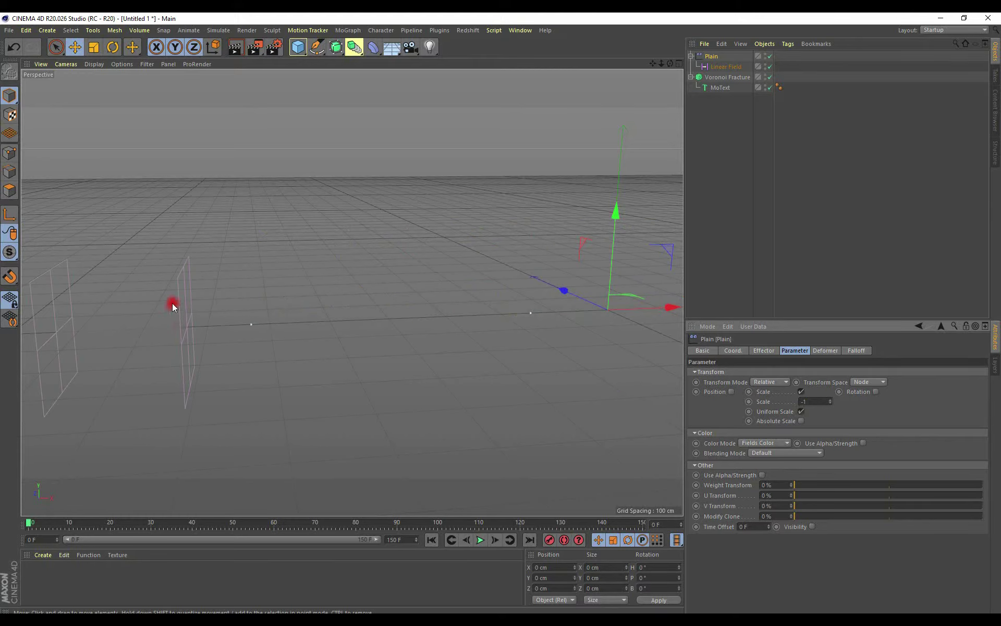
Move the Linear Field to X -778.286 cm and keyframe its start position.
left_click(717, 68)
scroll(208, 359, "down", 2)
mouse_move(239, 333)
left_mouse_down()
mouse_move(694, 328)
mouse_move(265, 333)
left_mouse_up()
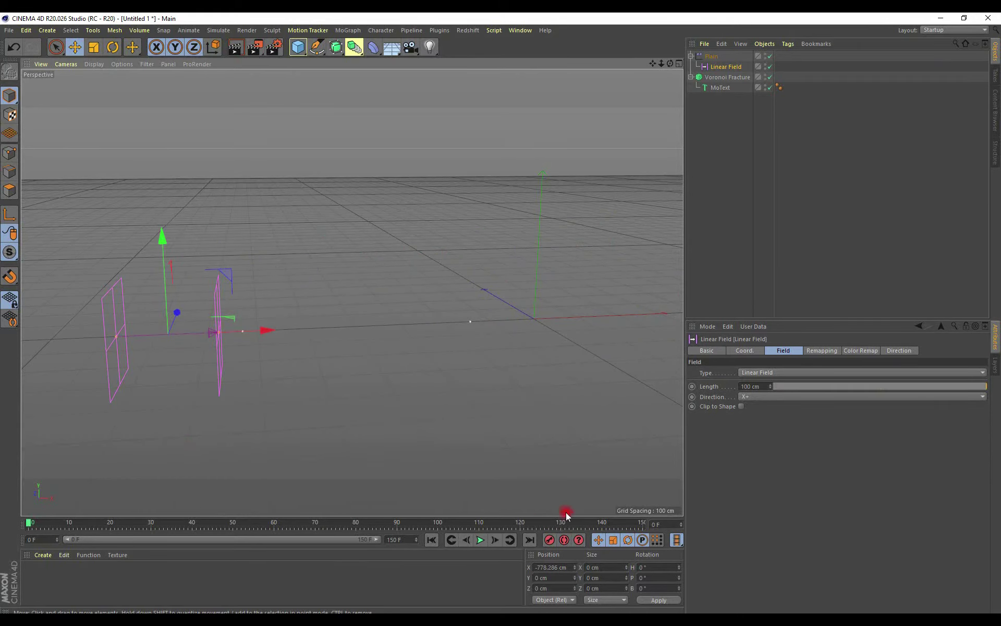
left_click(550, 541)
At frame 118, move the Linear Field past the last letter to about X 466 cm and keyframe it.
left_click_drag(252, 322, 239, 410, "alt")
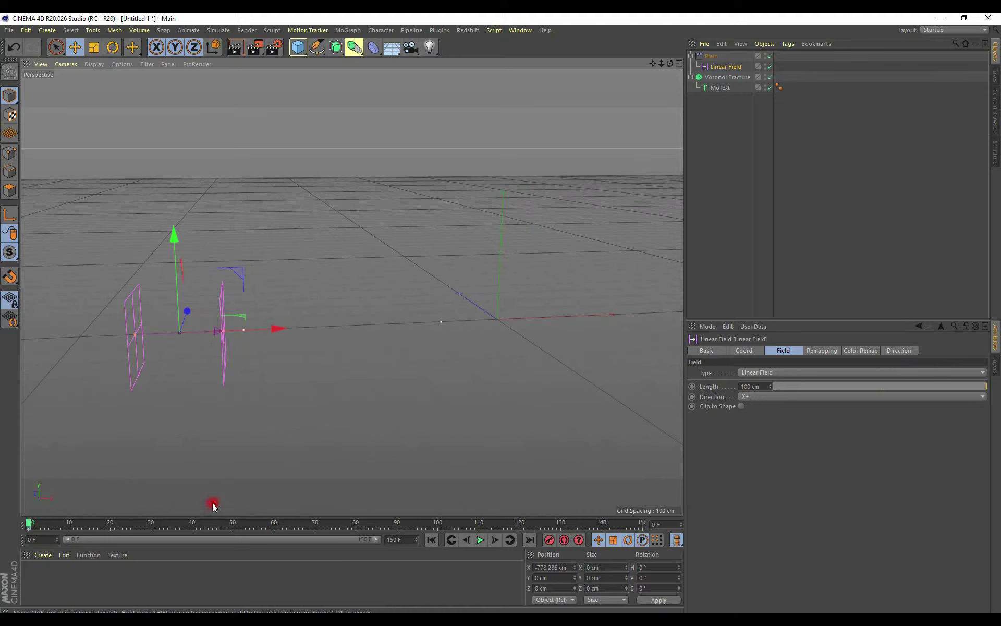
left_click_drag(209, 525, 514, 526)
left_click(258, 221)
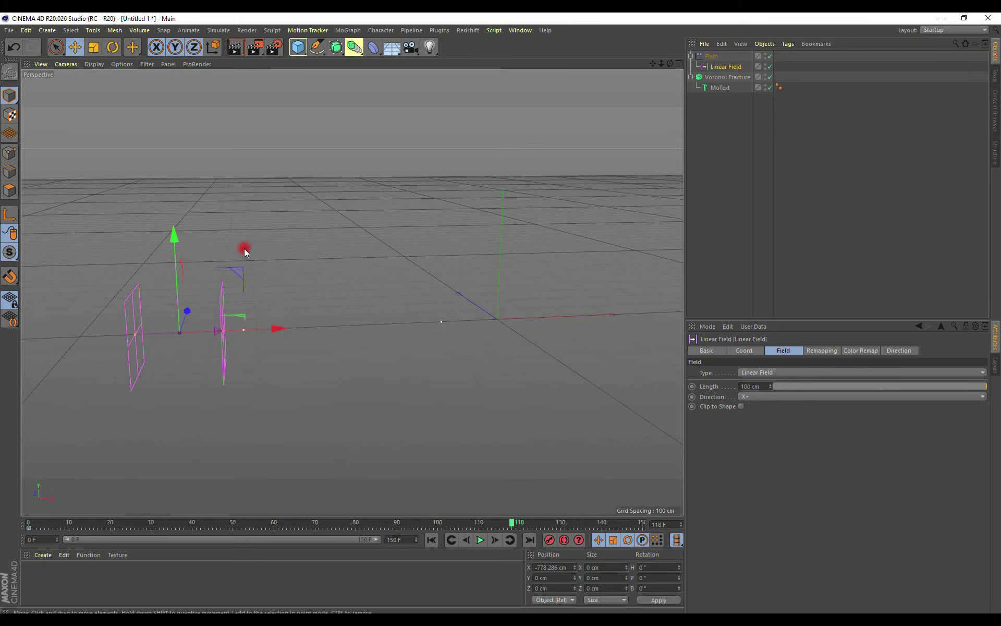
left_click_drag(258, 328, 672, 312)
left_click_drag(499, 315, 514, 314)
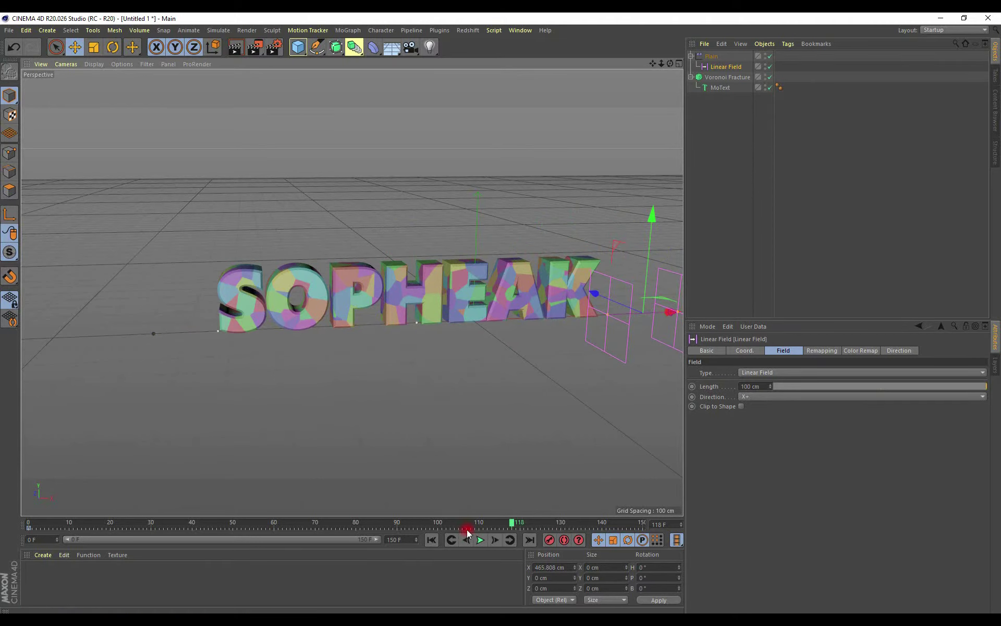
left_click(551, 540)
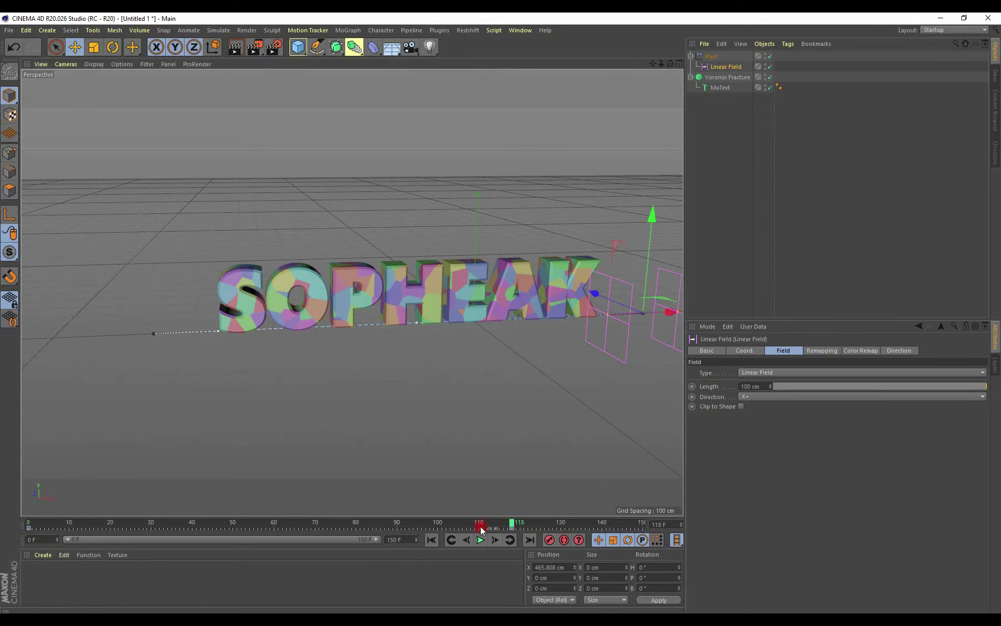
Play the reveal animation from frame 0 and stop it.
left_click_drag(507, 524, 24, 524)
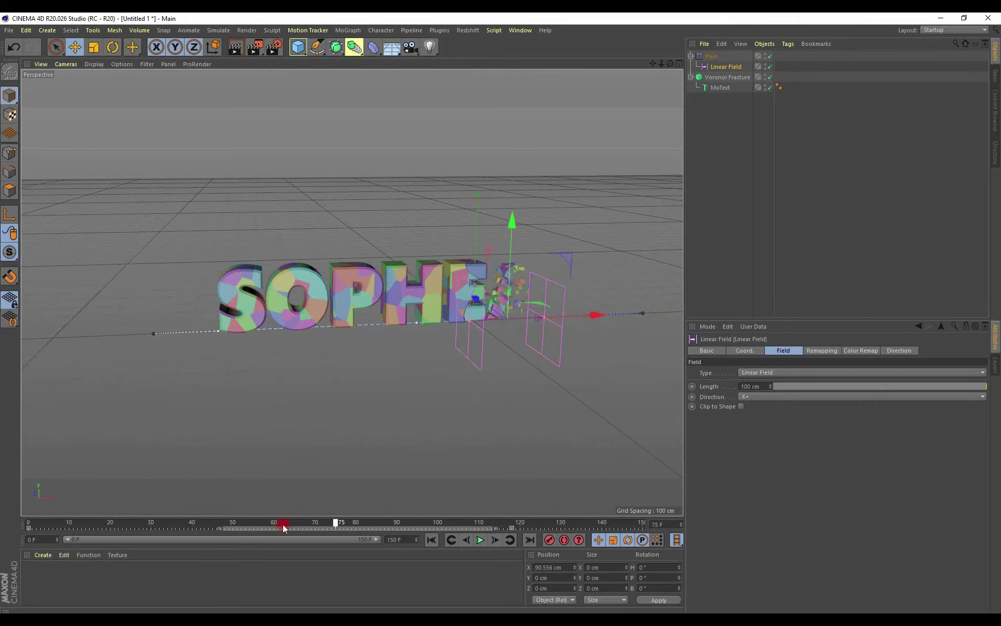
left_click(482, 541)
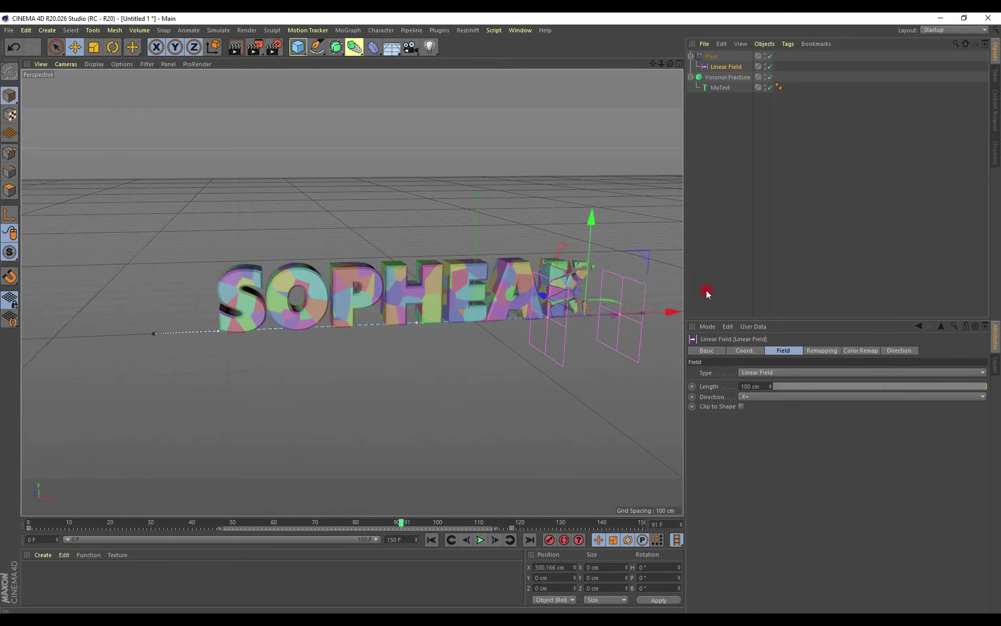
left_click(725, 77)
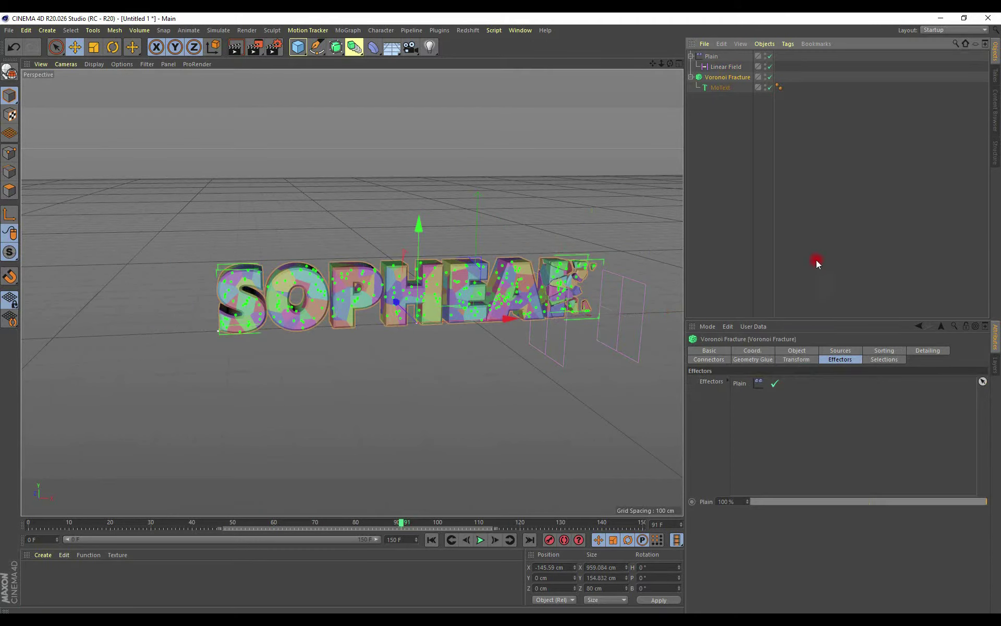
Enable Plain effector rotation with H 293°, P 411° and B 503°, then reselect Voronoi Fracture.
left_click(711, 56)
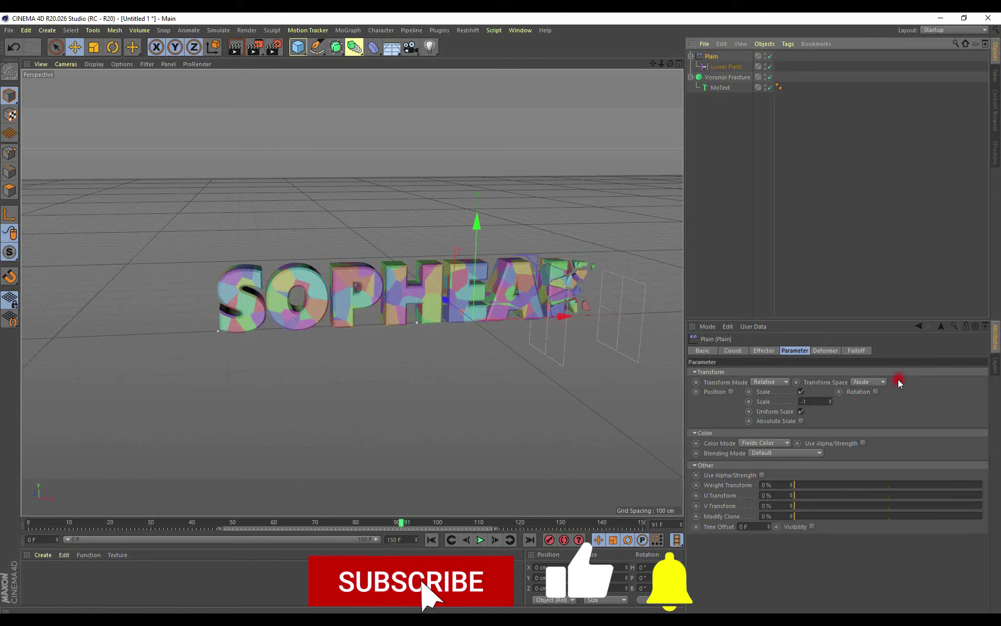
left_click(876, 391)
left_click_drag(909, 399, 905, 401)
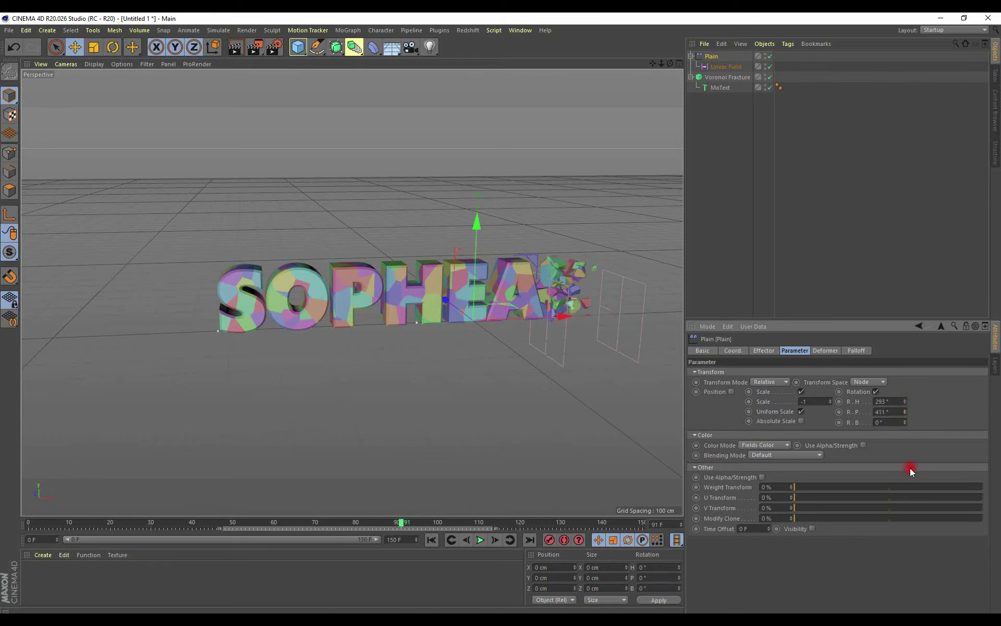
left_click_drag(906, 423, 907, 402)
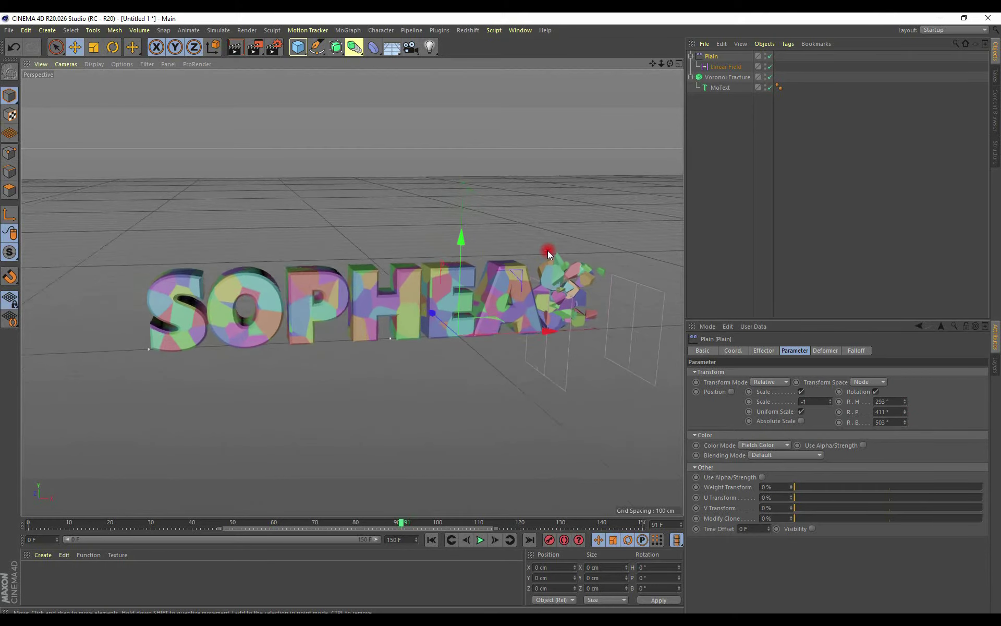
scroll(548, 252, "up", 5)
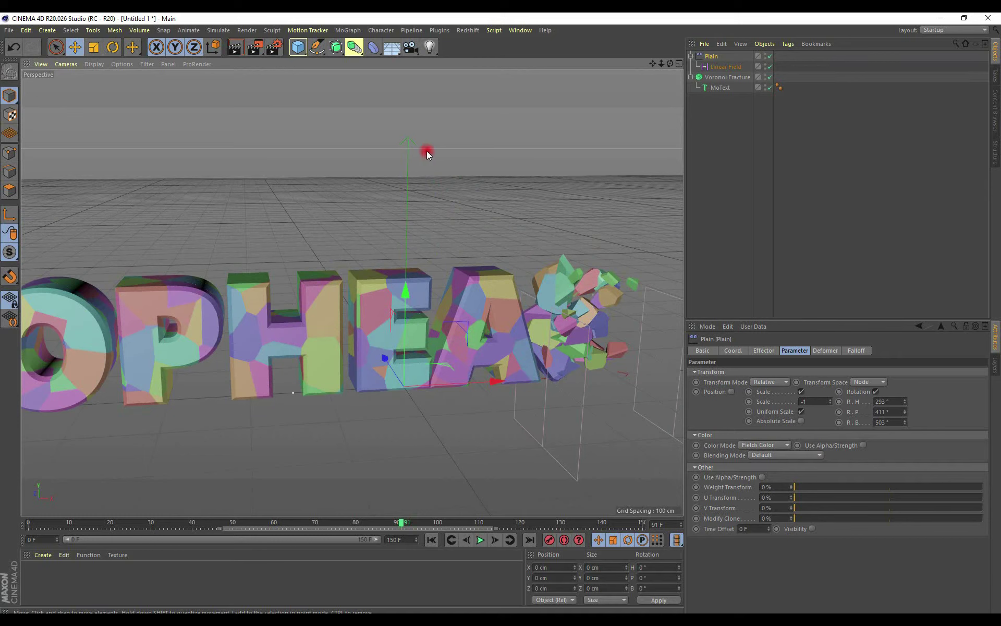
left_click(716, 77)
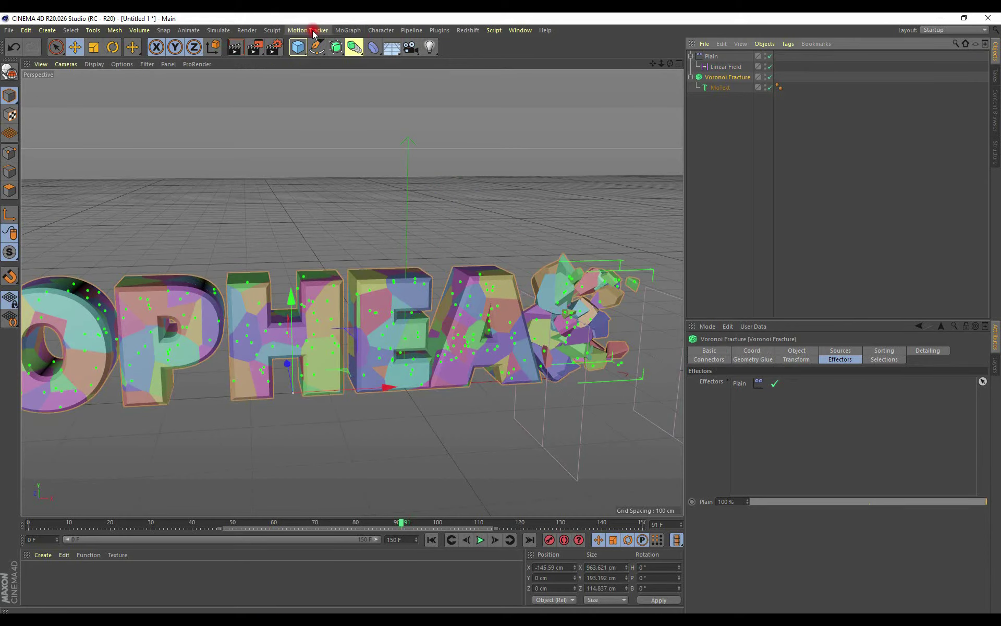
left_click(348, 31)
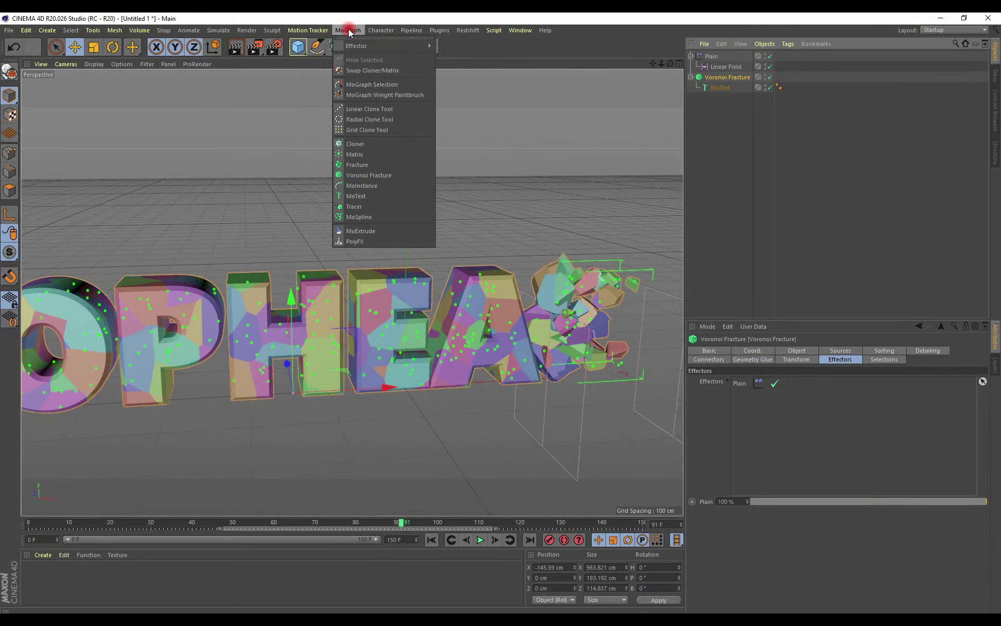
mouse_move(383, 45)
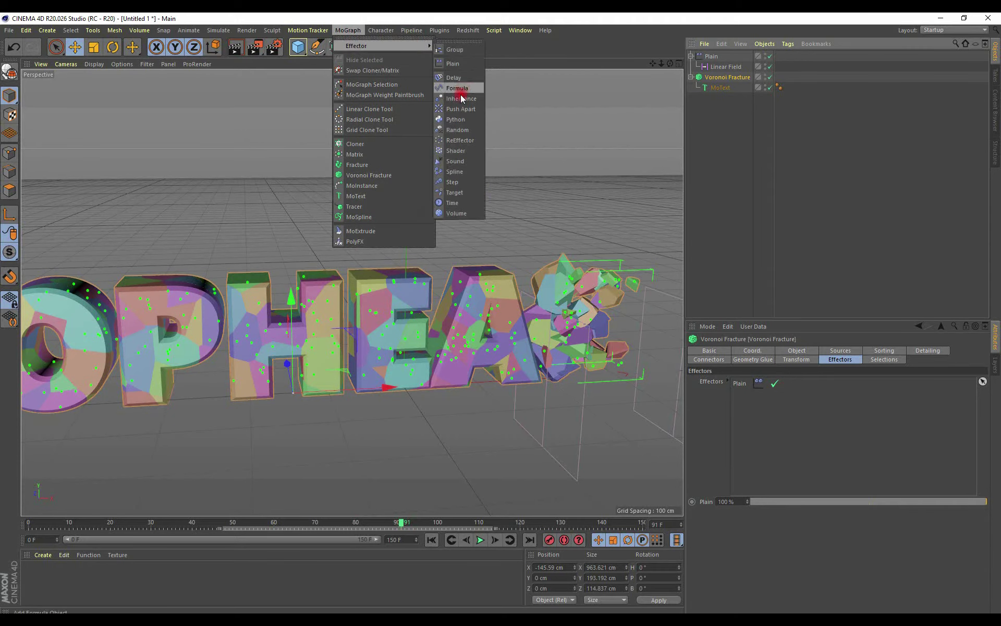
Add a Random effector with position offsets of 8, 19 and 56 cm.
left_click(461, 131)
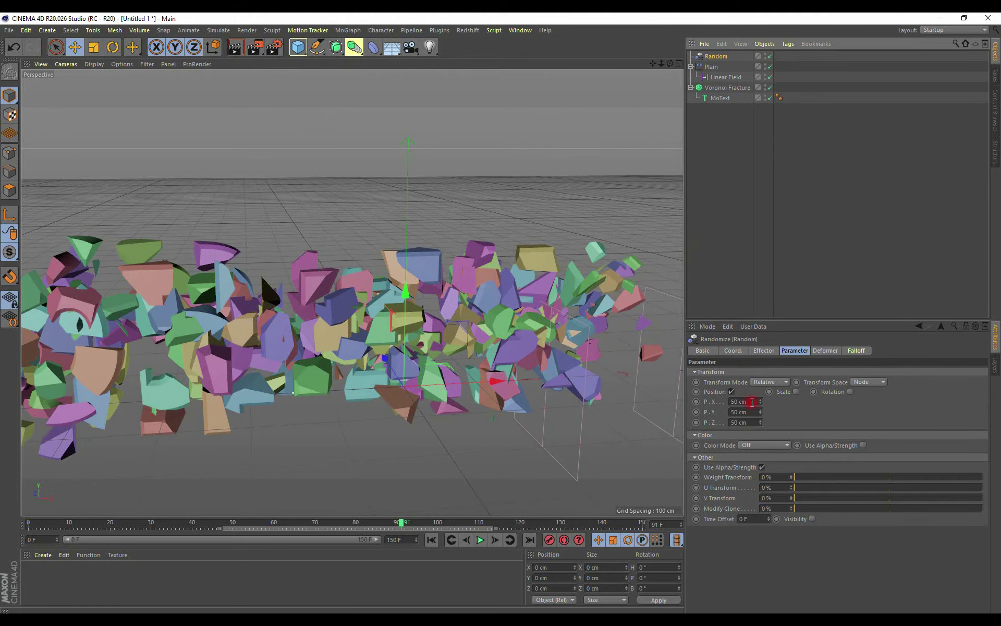
scroll(183, 293, "up", 3)
scroll(183, 293, "down", 5)
scroll(183, 293, "down", 2)
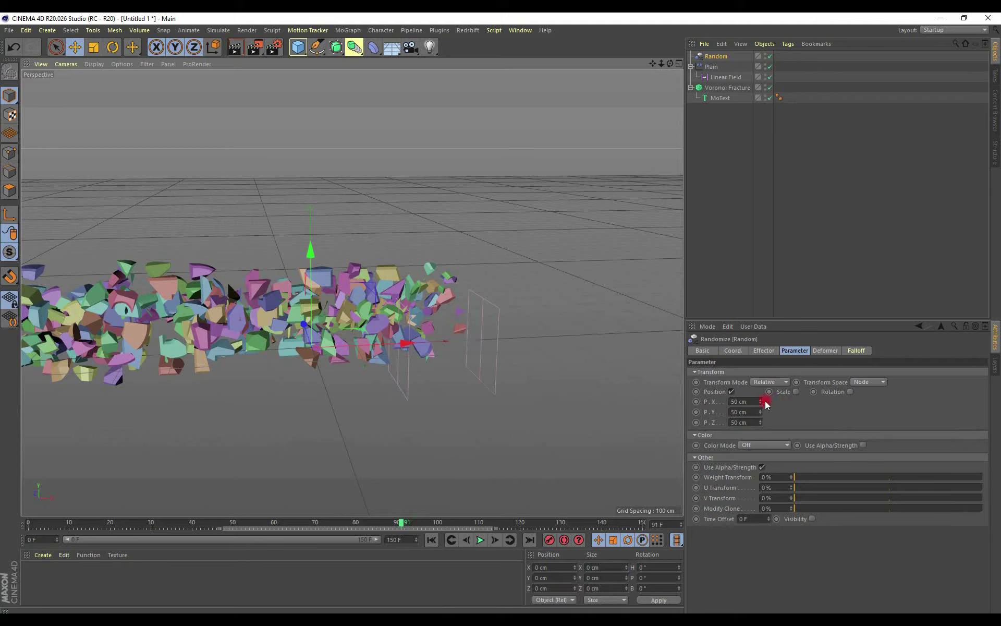
mouse_move(761, 400)
left_mouse_down()
mouse_move(751, 417)
mouse_move(762, 401)
mouse_move(760, 412)
left_mouse_up()
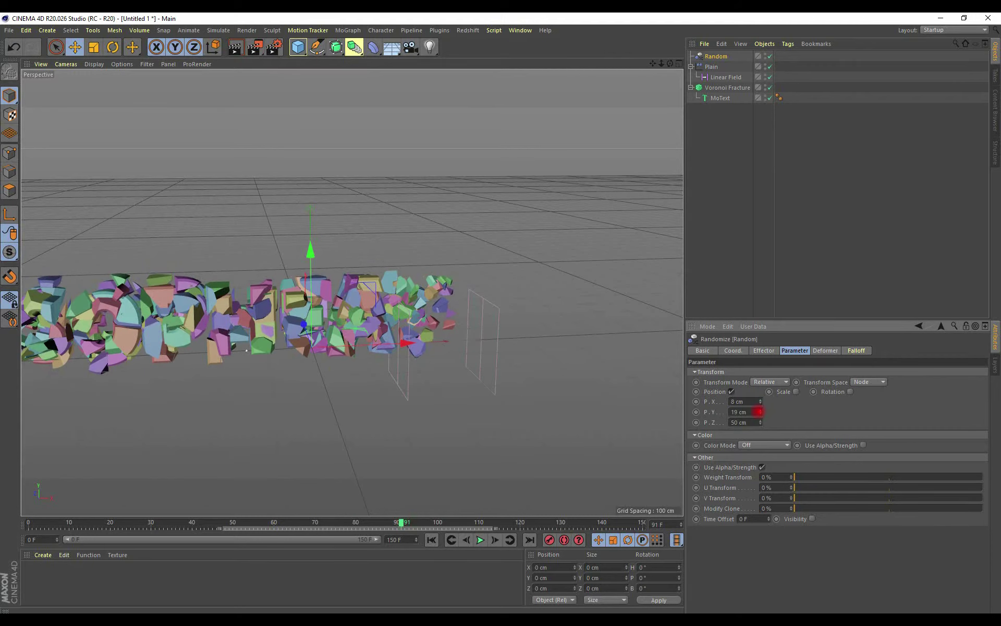
left_click_drag(762, 421, 761, 422)
Enable Random rotation of H 75°, P 53°, B 16° and preview the early frames.
left_click(852, 391)
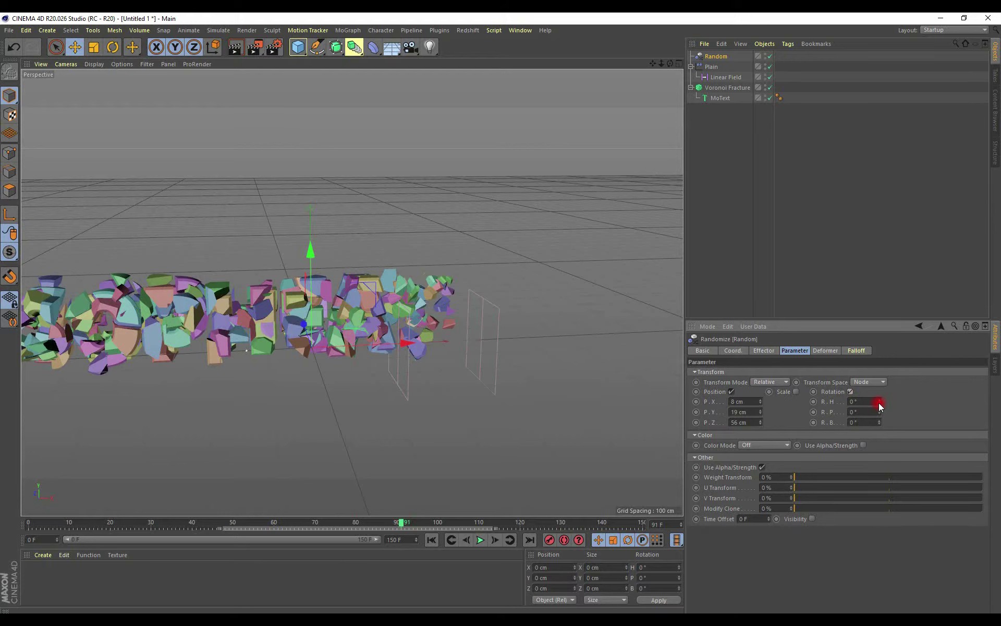
left_click_drag(879, 406, 879, 401)
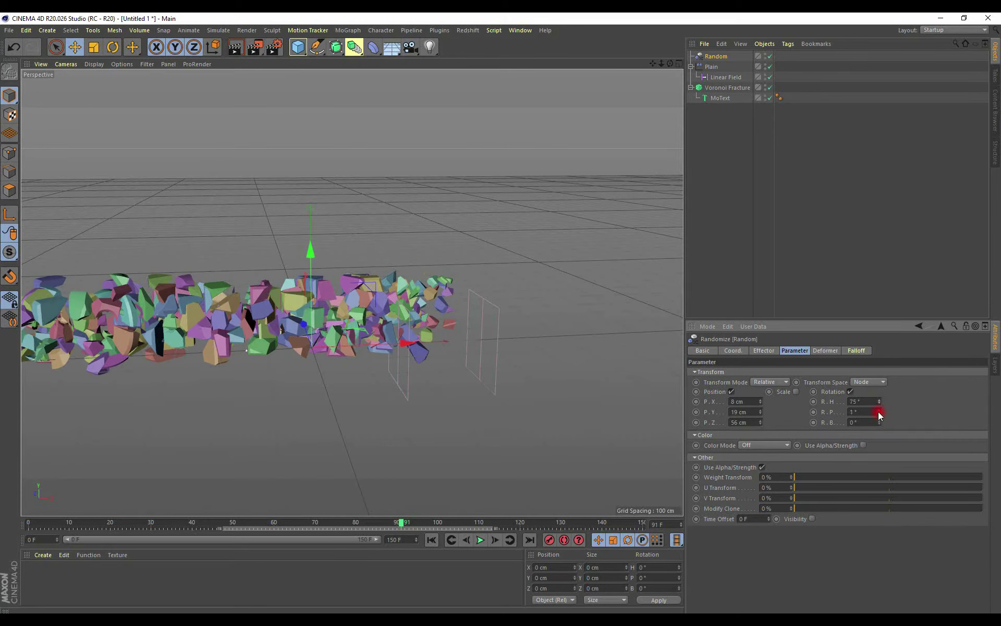
mouse_move(879, 414)
left_mouse_down()
mouse_move(889, 434)
mouse_move(885, 416)
left_mouse_up()
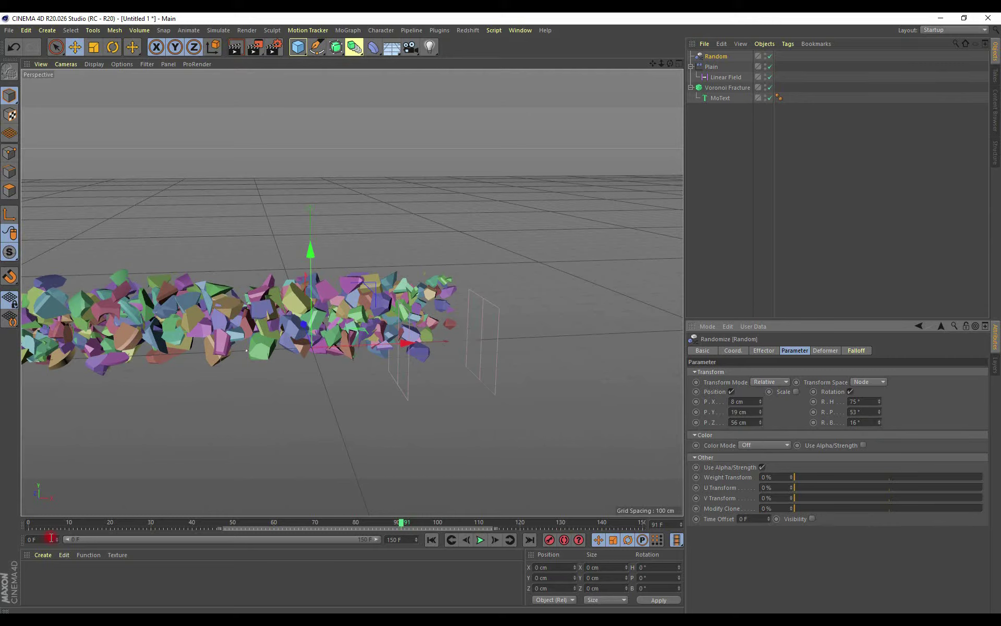
left_click_drag(63, 522, 8, 521)
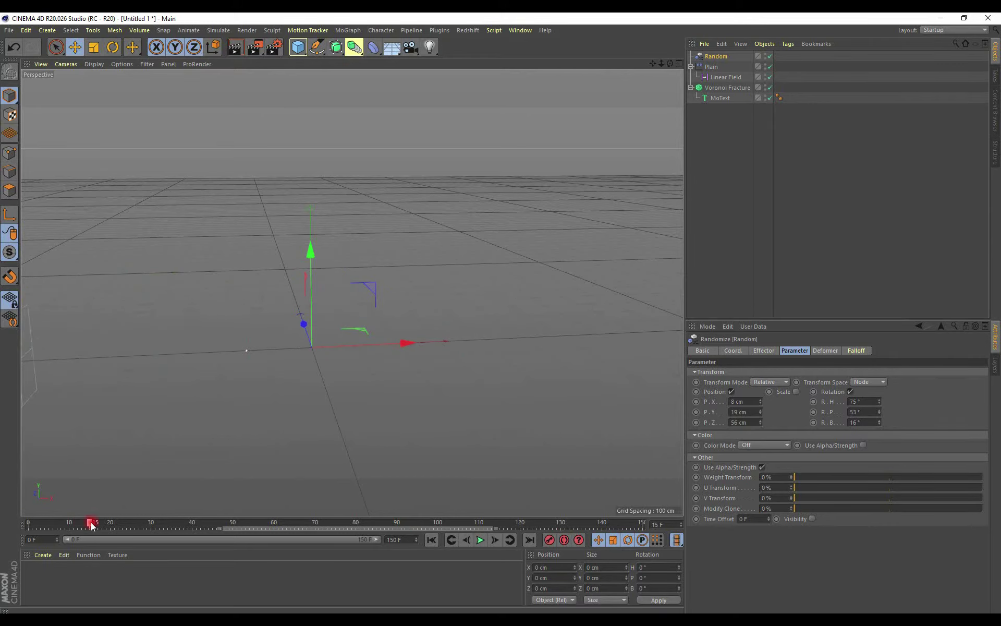
mouse_move(91, 525)
left_mouse_down()
mouse_move(214, 524)
mouse_move(21, 508)
left_mouse_up()
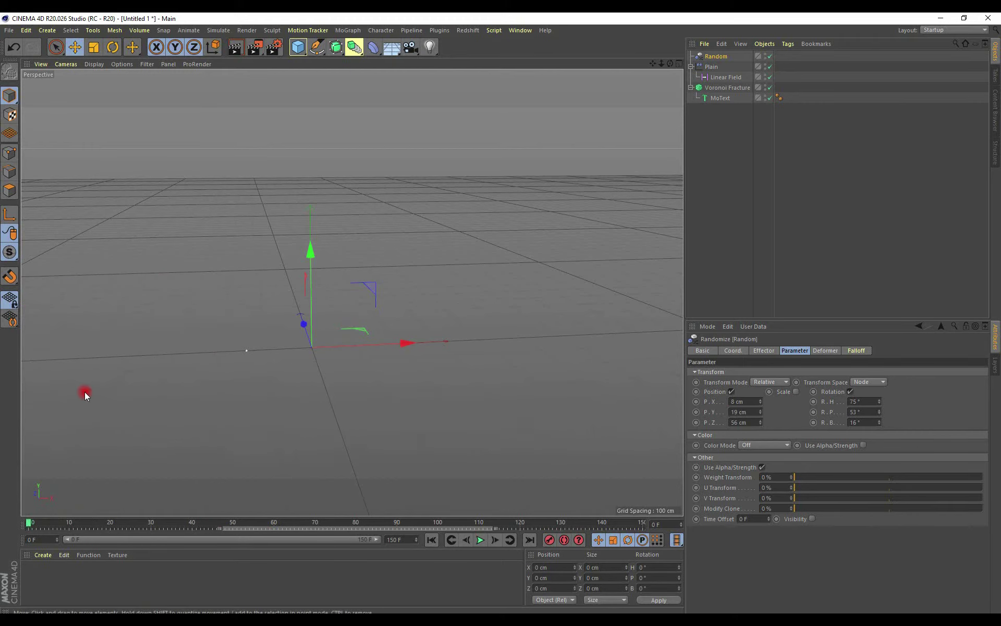
Orbit around the fragments and preview them at an early frame.
scroll(84, 392, "down", 2)
scroll(85, 392, "down", 2)
scroll(84, 392, "down", 2)
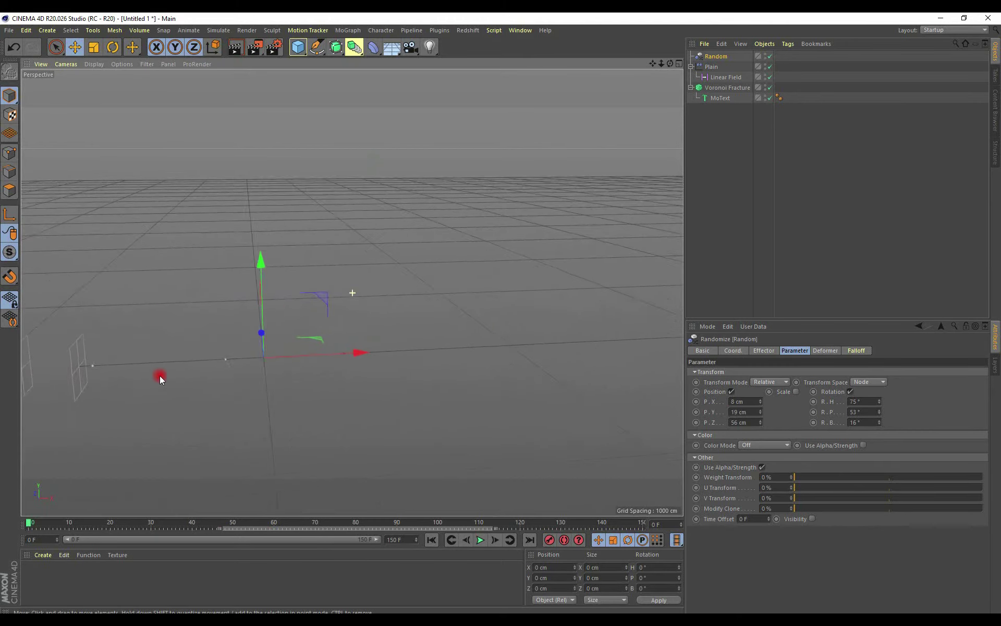
left_click_drag(160, 376, 220, 362, "alt")
mouse_move(59, 527)
left_mouse_down()
mouse_move(40, 526)
mouse_move(496, 521)
mouse_move(315, 514)
mouse_move(230, 525)
left_mouse_up()
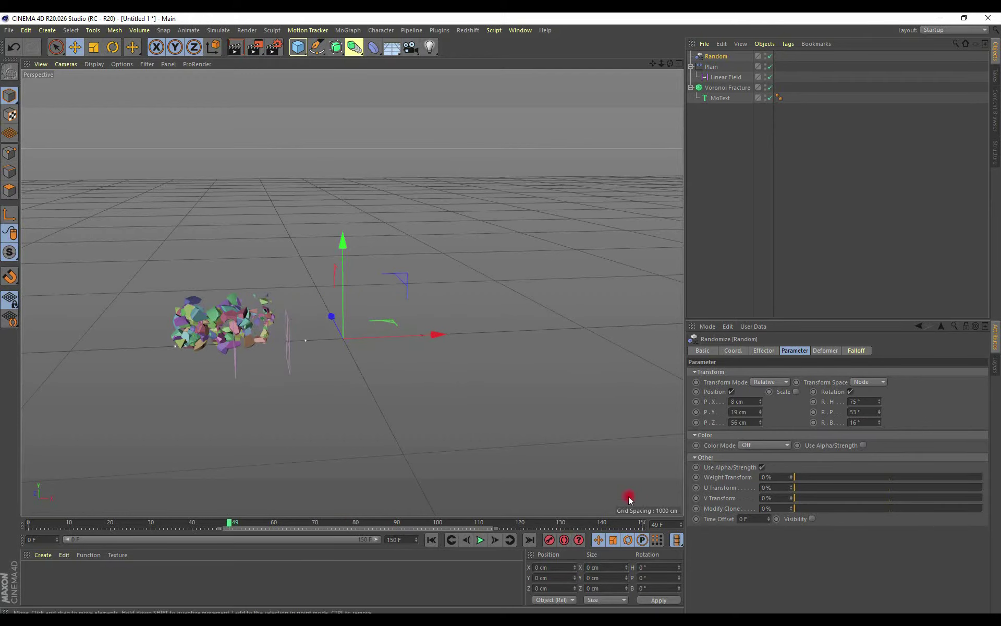
Compare the animation with the Random effector's position offsets toggled off and back on.
left_click(730, 392)
mouse_move(32, 525)
left_mouse_down()
mouse_move(23, 521)
mouse_move(418, 524)
mouse_move(10, 521)
left_mouse_up()
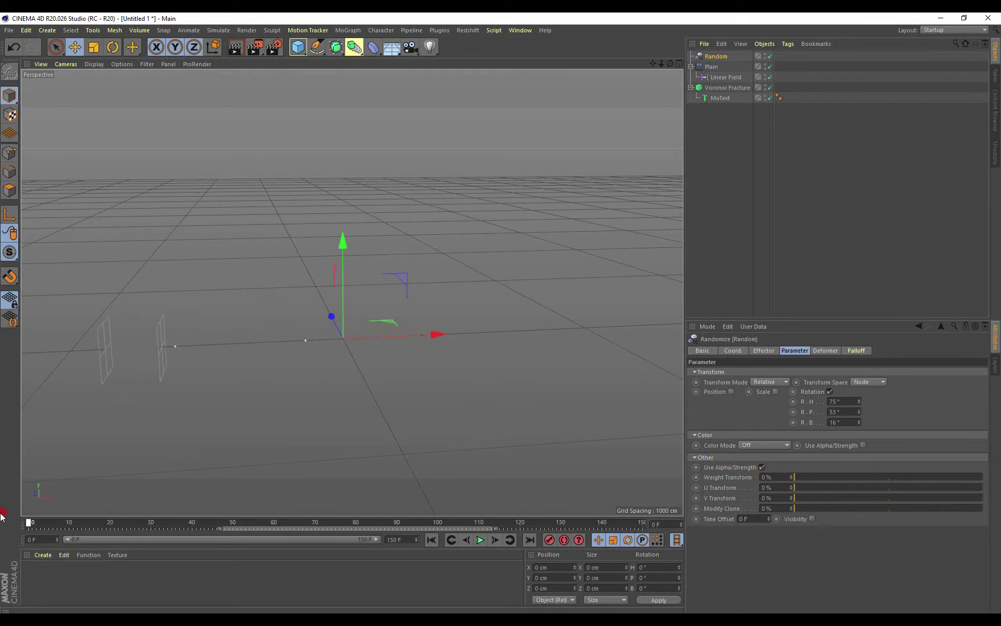
left_click(733, 391)
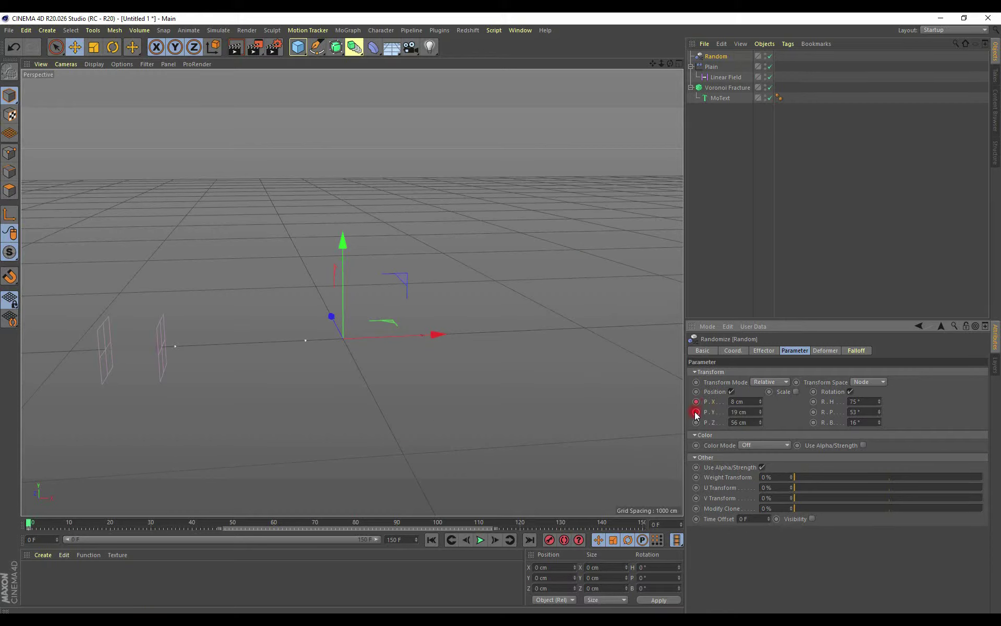
left_click_drag(405, 521, 477, 525)
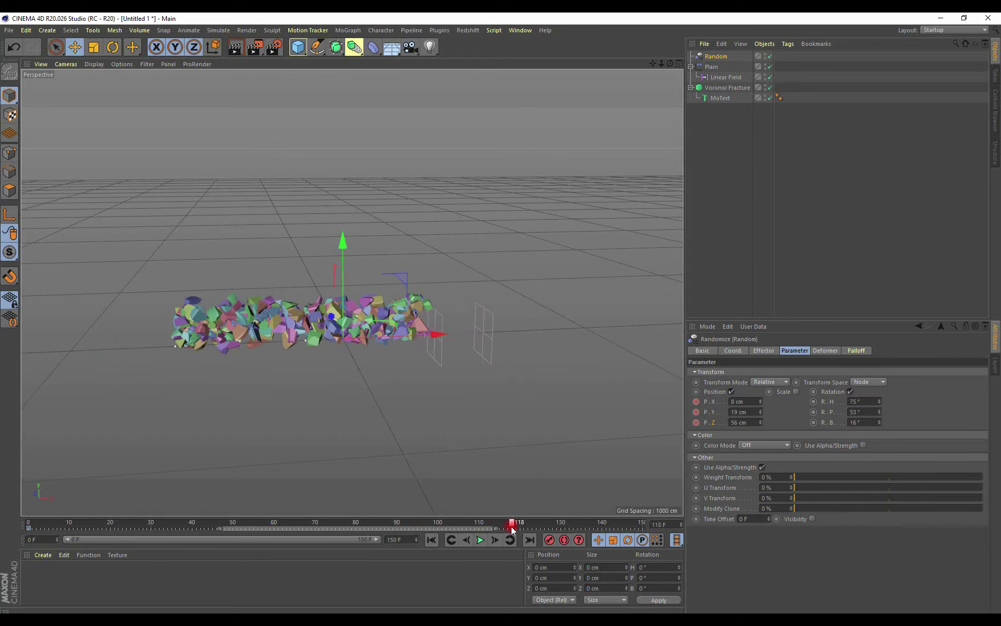
left_click_drag(477, 525, 487, 524)
Set the Random effector's P.X, P.Y, P.Z and R.H offsets to 0.
double_click(739, 401)
type("0")
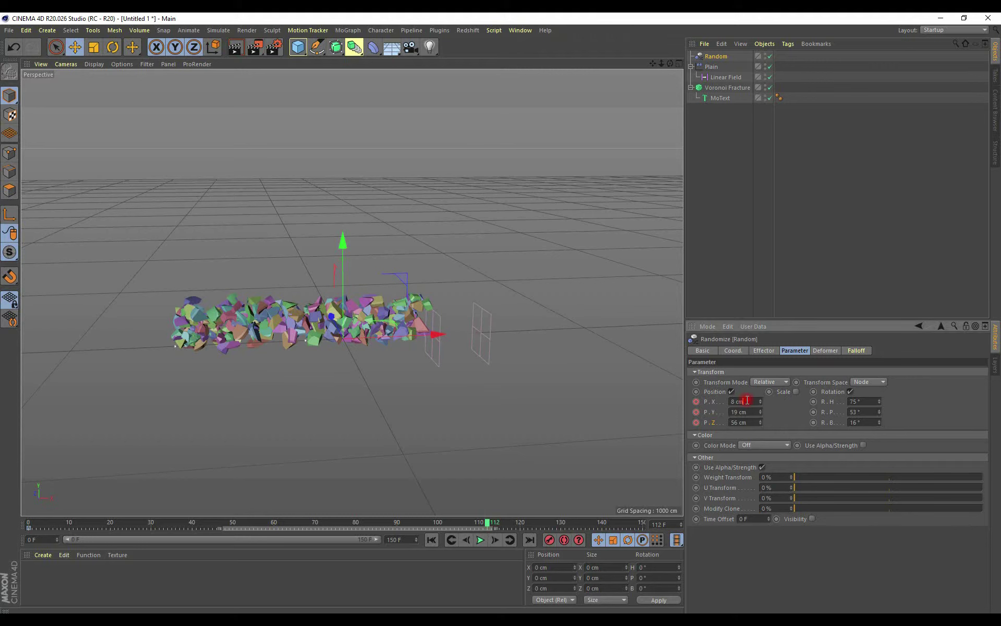
double_click(745, 412)
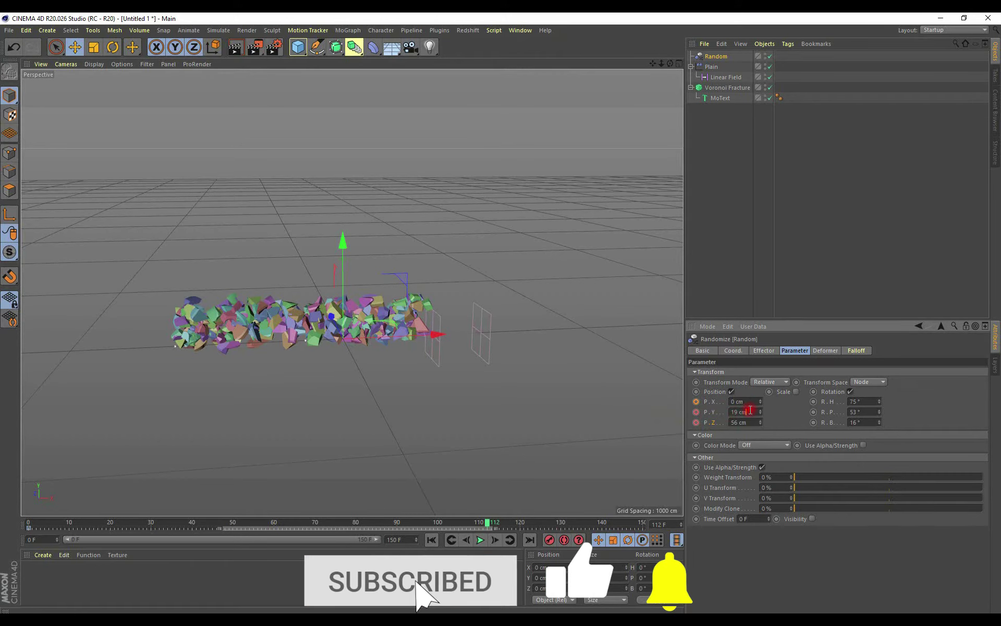
type("0")
double_click(746, 422)
type("0")
double_click(863, 401)
type("0")
Rewind to frame 0 and play the fractured text flying into place.
left_click(34, 522)
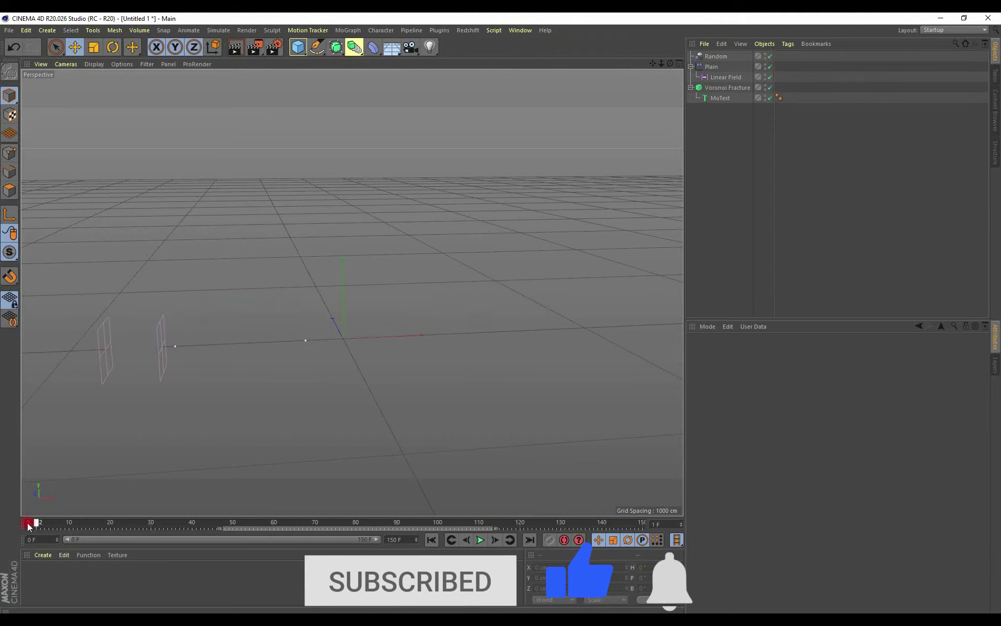
left_click(486, 543)
left_click(482, 543)
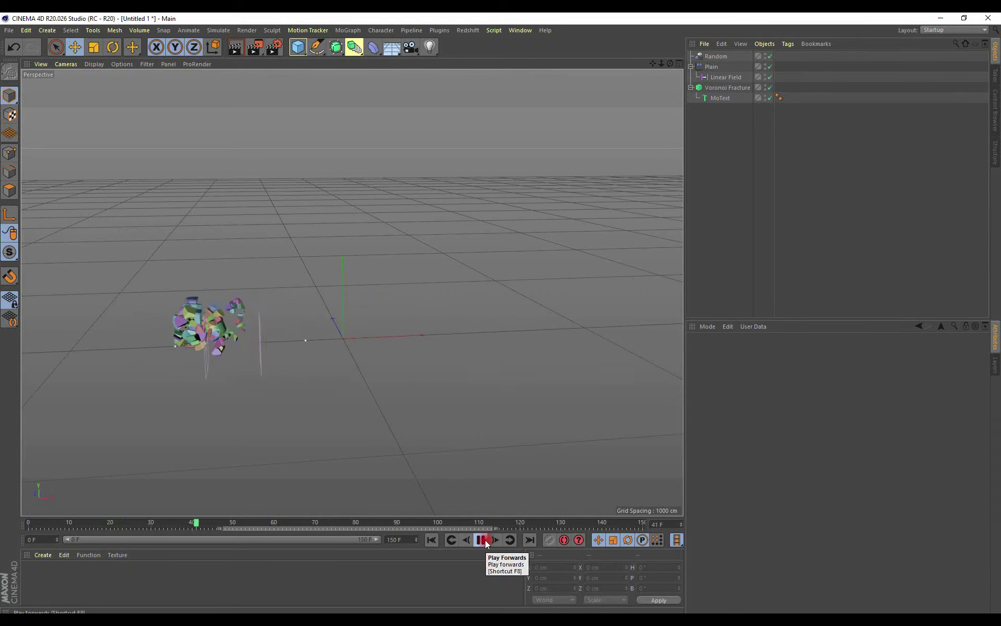
At frame 0, keyframe the Random effector's rotation offsets with heading raised to 19°.
left_click(482, 543)
left_click(718, 56)
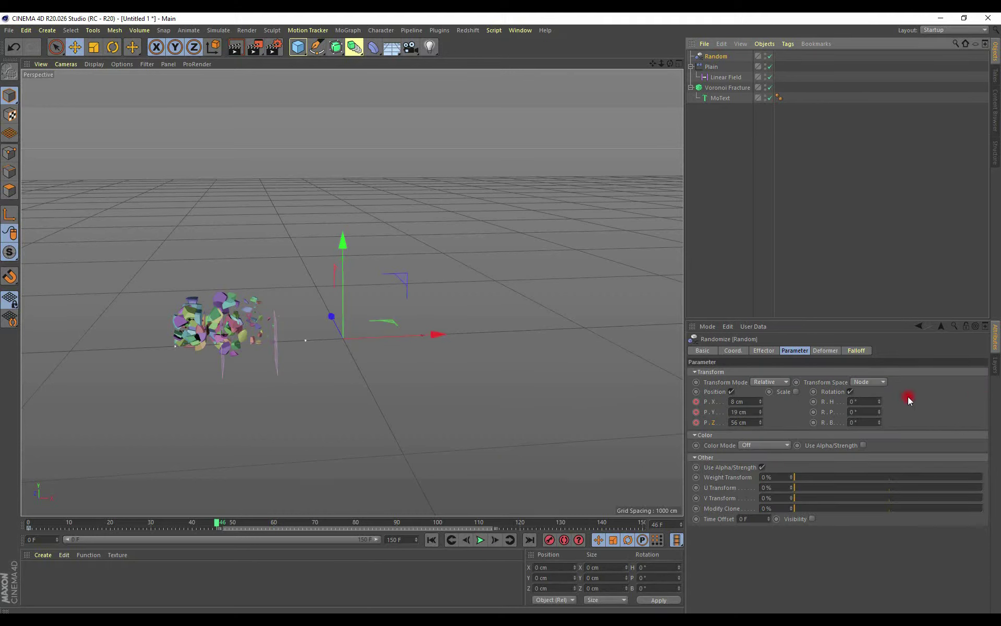
left_click_drag(880, 402, 877, 418)
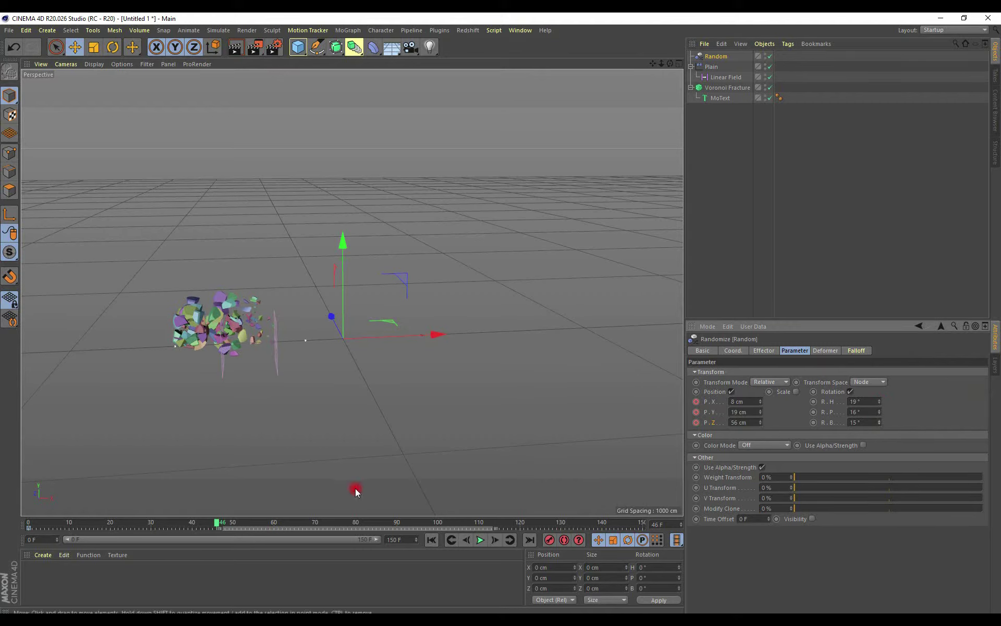
left_click_drag(60, 527, 32, 526)
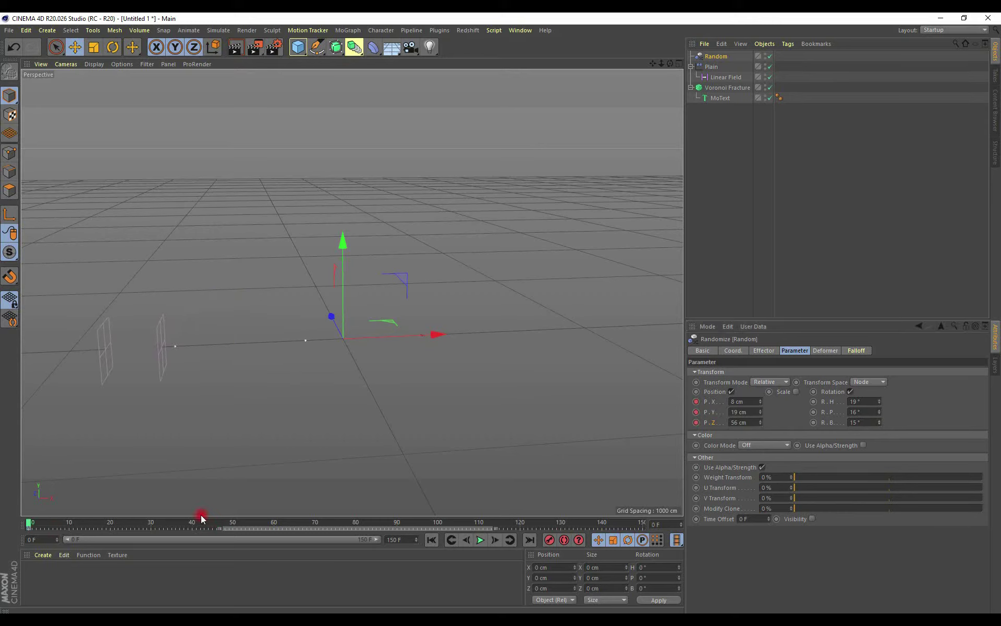
left_click(816, 402)
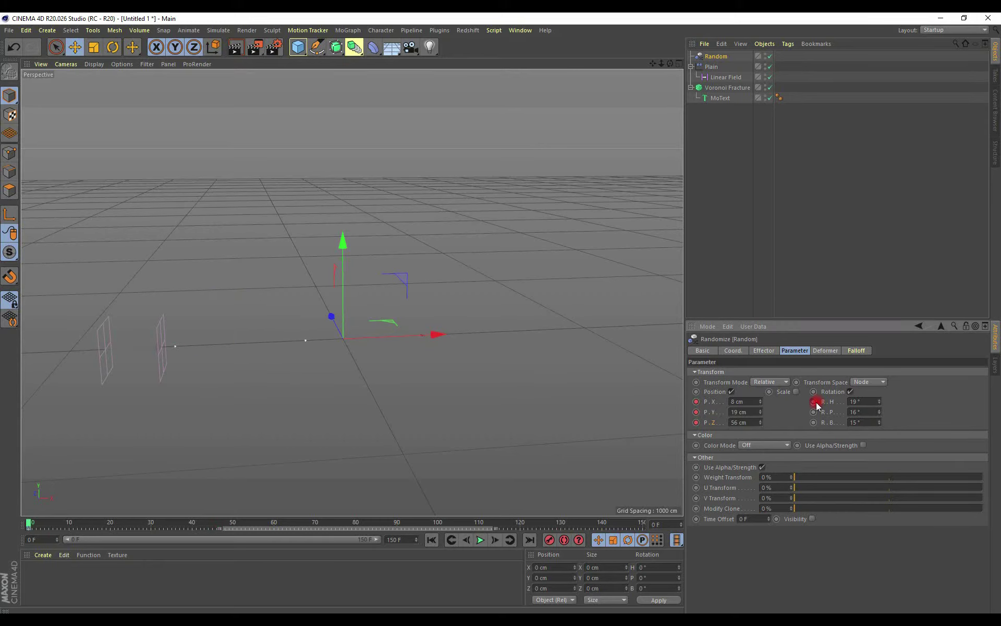
At frame 120, zero the position and rotation offsets and keyframe both.
left_click_drag(478, 524, 515, 526)
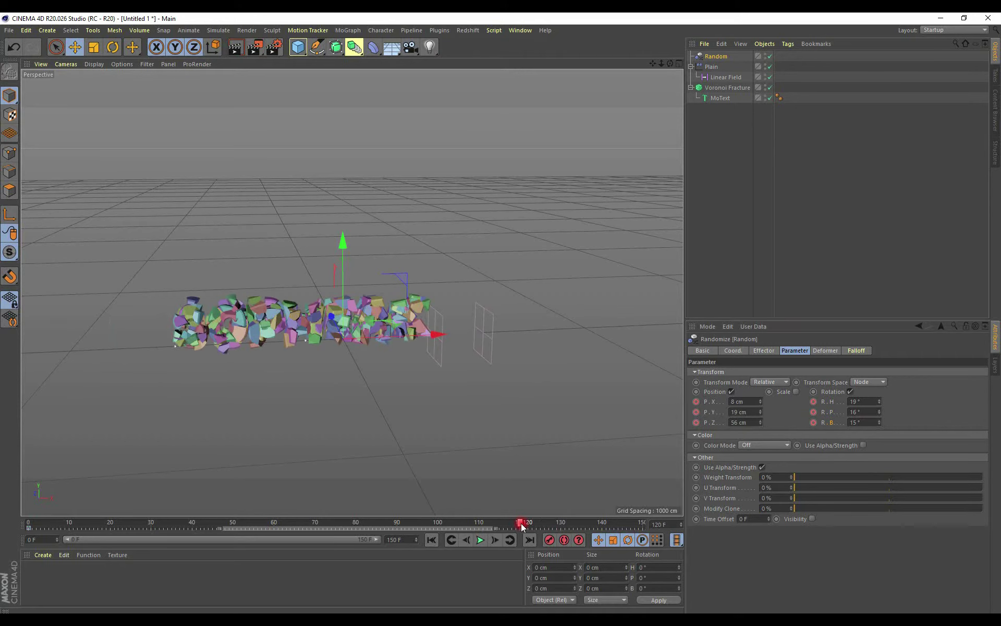
double_click(748, 405)
type("0")
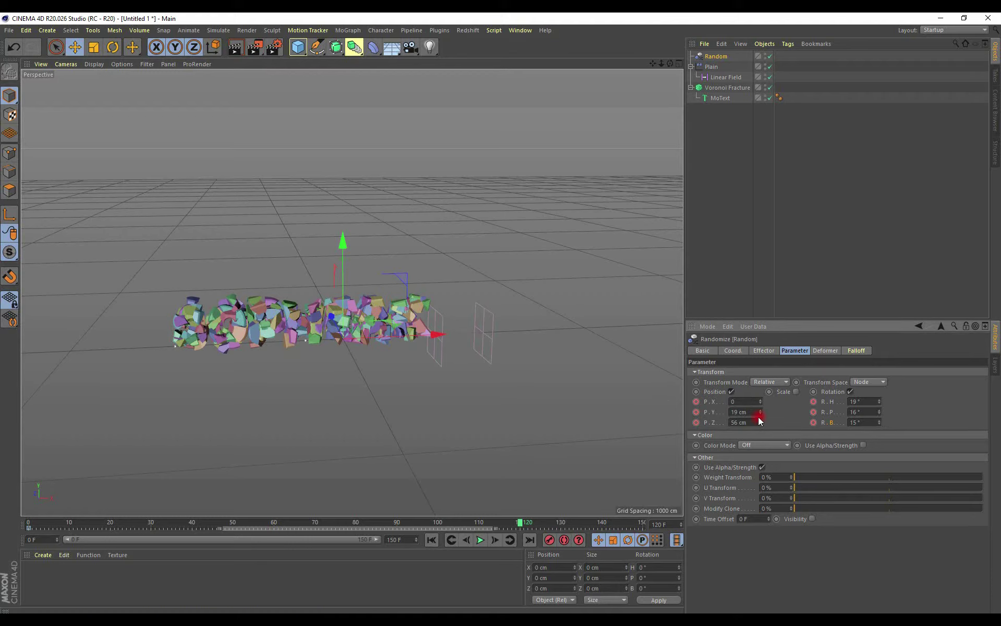
left_click(755, 412)
type("0")
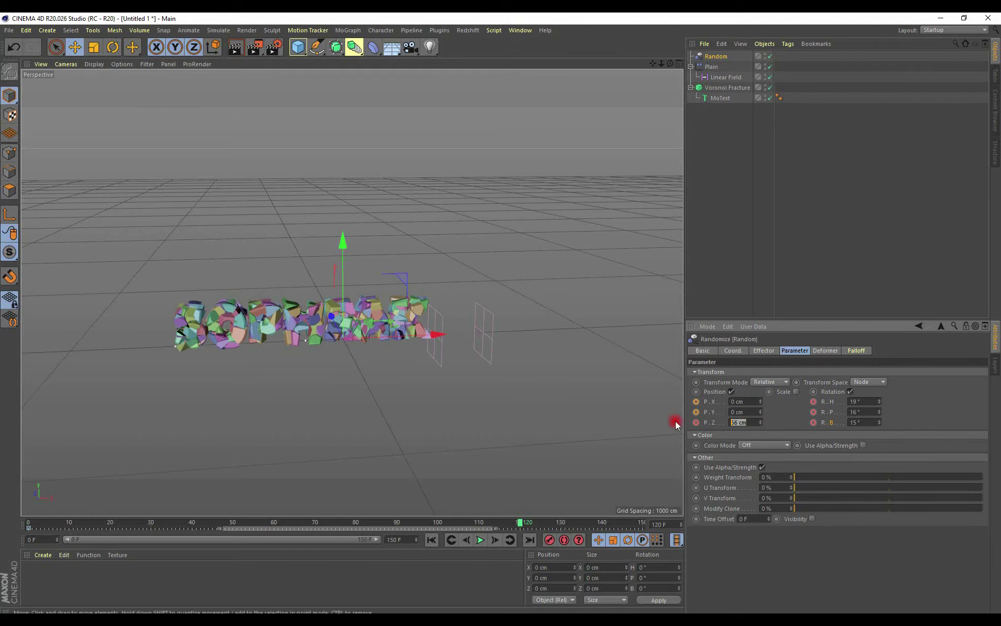
type("0")
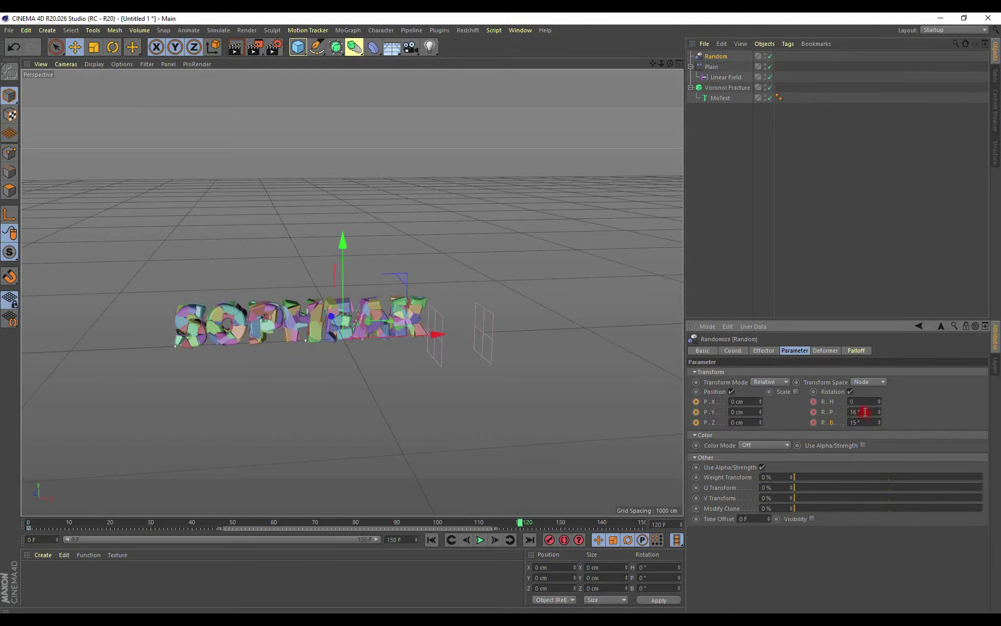
left_click(865, 412)
type("0")
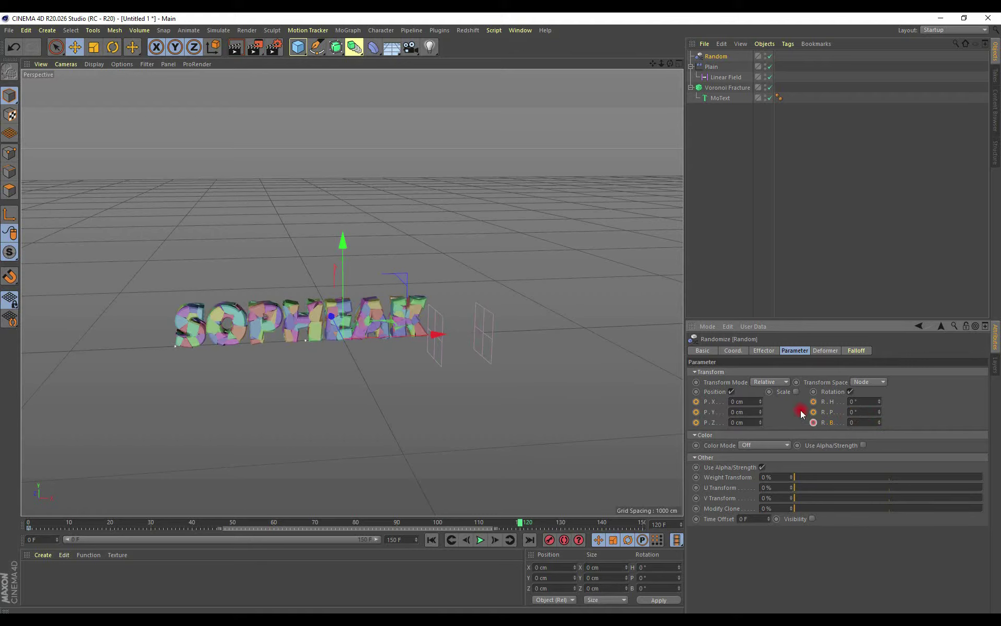
left_click(813, 412, "ctrl")
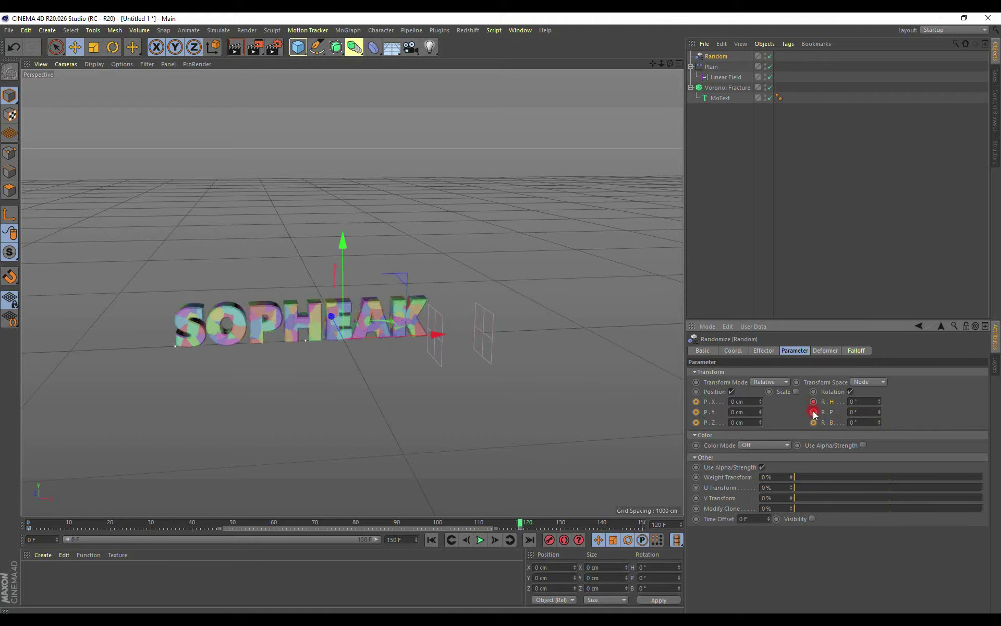
left_click(697, 423, "ctrl")
Play back SOPHEAK assembling, view it from a lower angle, and select the Voronoi Fracture.
left_click_drag(517, 518, 41, 514)
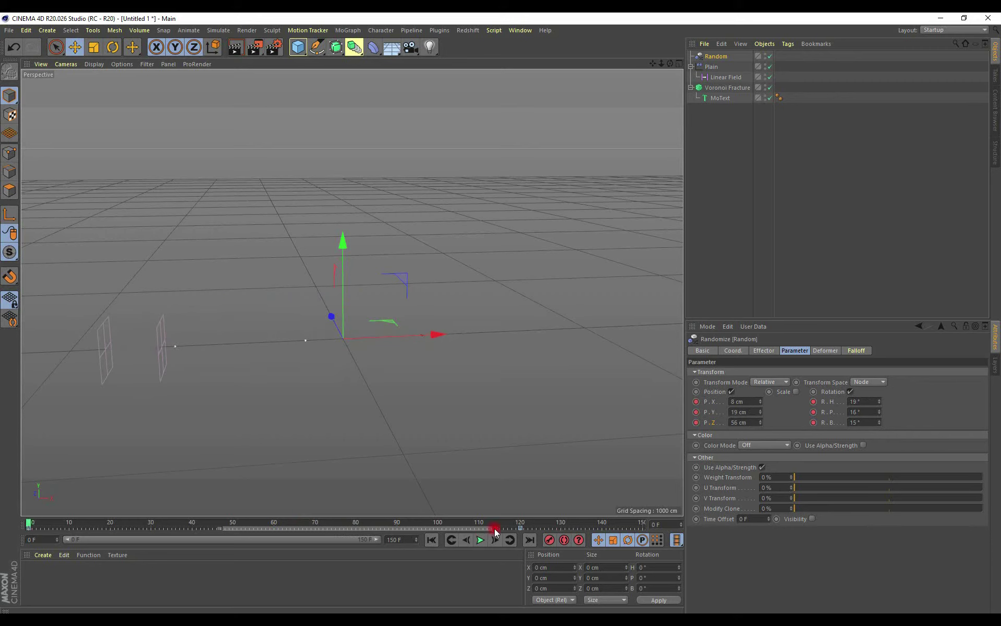
left_click(480, 540)
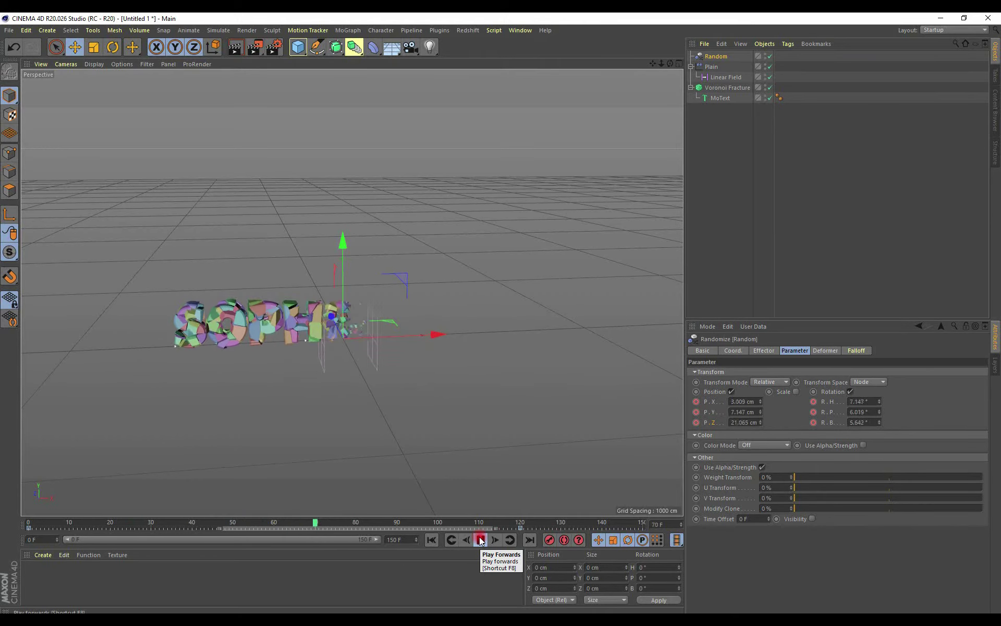
left_click(480, 540)
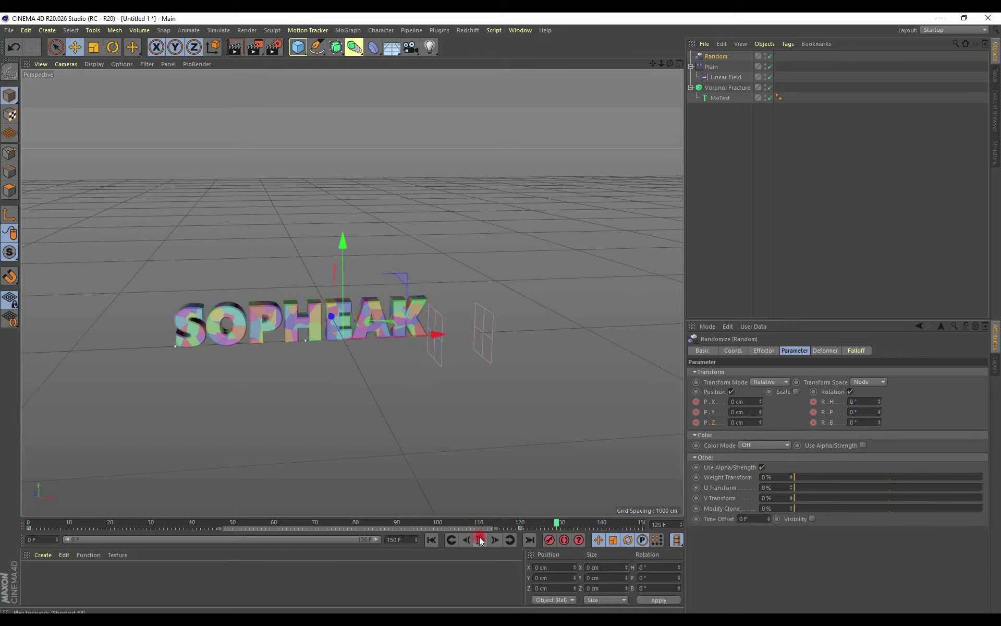
mouse_move(342, 333)
left_mouse_down("alt")
mouse_move(248, 322)
mouse_move(318, 355)
mouse_move(378, 357)
mouse_move(441, 387)
mouse_move(383, 394)
mouse_move(411, 410)
left_mouse_up("alt")
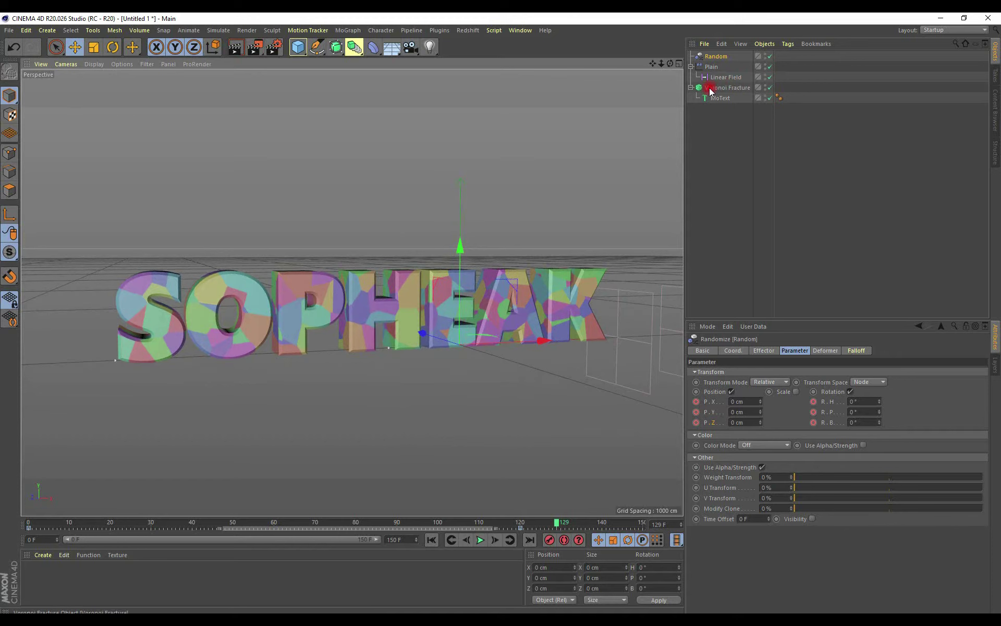
left_click(719, 88)
left_click(348, 30)
mouse_move(382, 46)
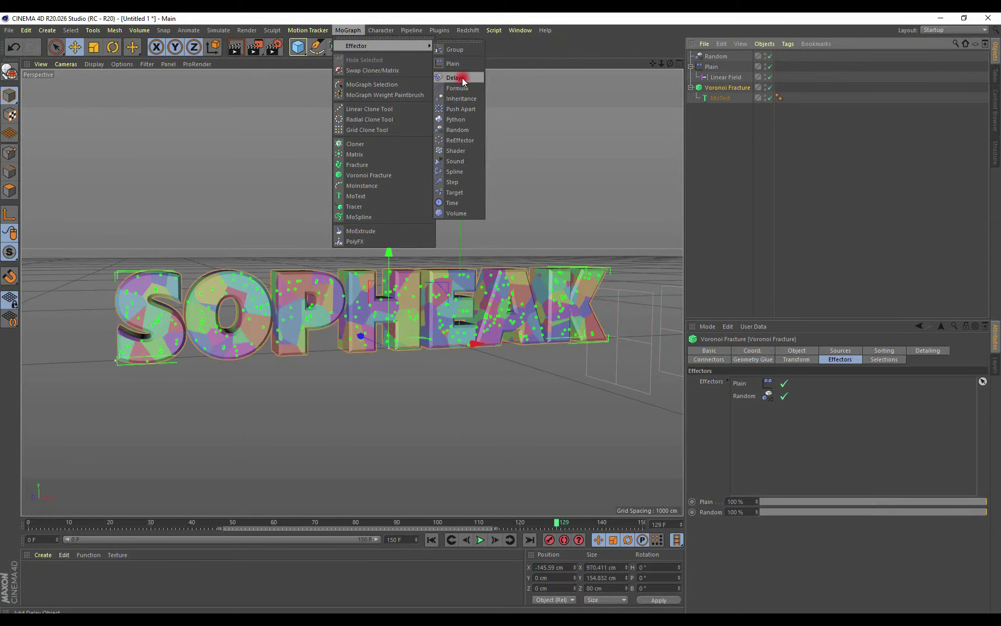
Add a Delay effector set to Spring mode with 69% strength.
left_click(460, 78)
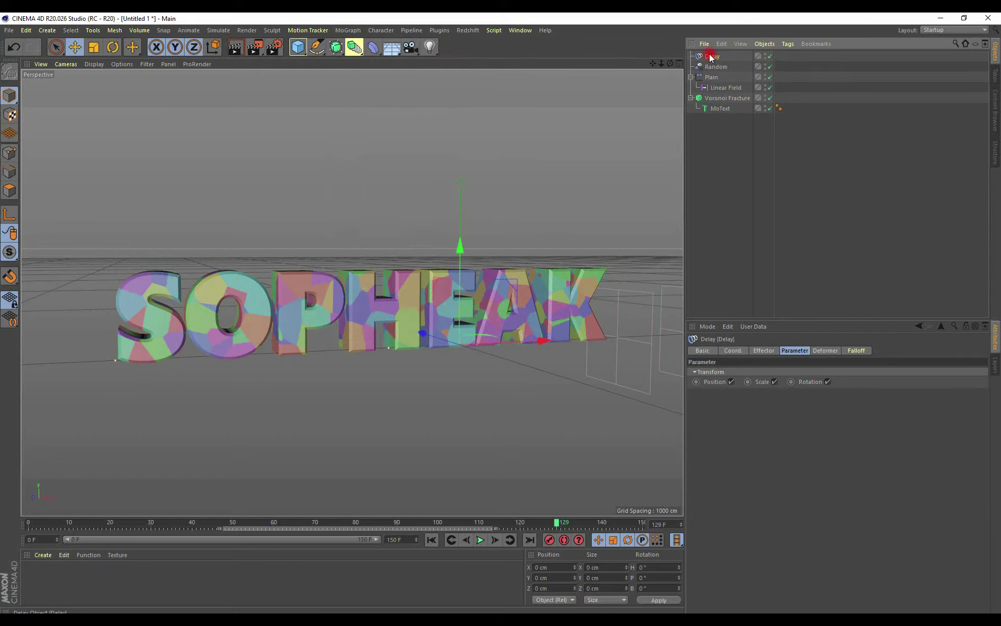
left_click(829, 351)
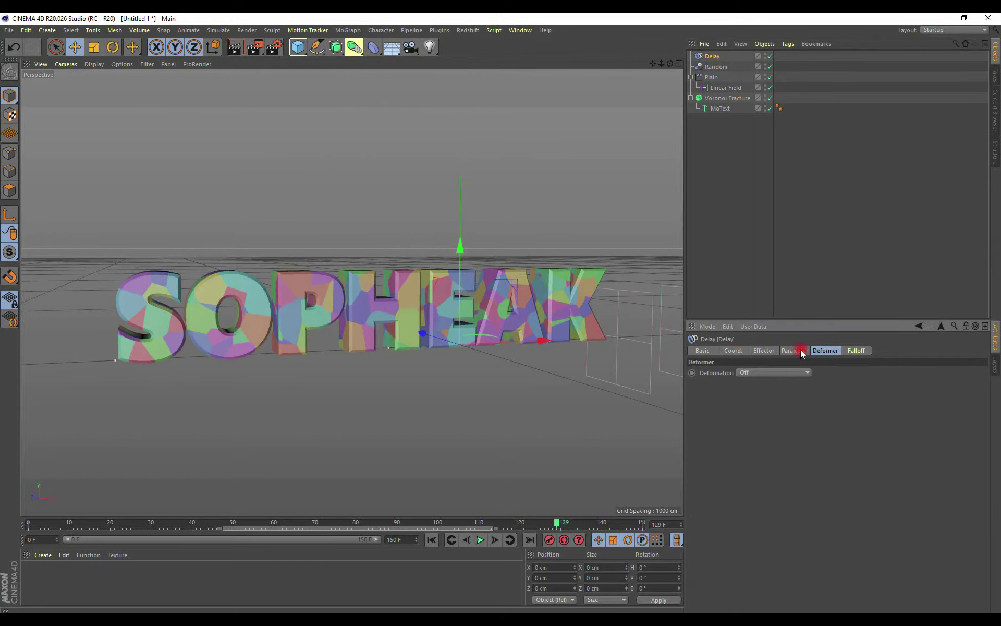
left_click(788, 351)
left_click(769, 349)
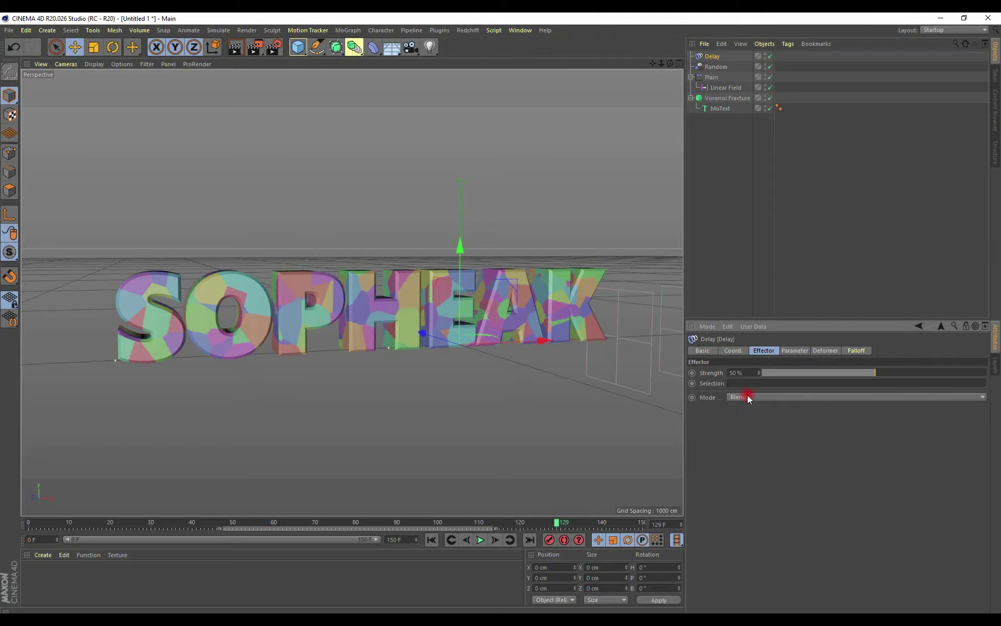
left_click(747, 397)
left_click(746, 427)
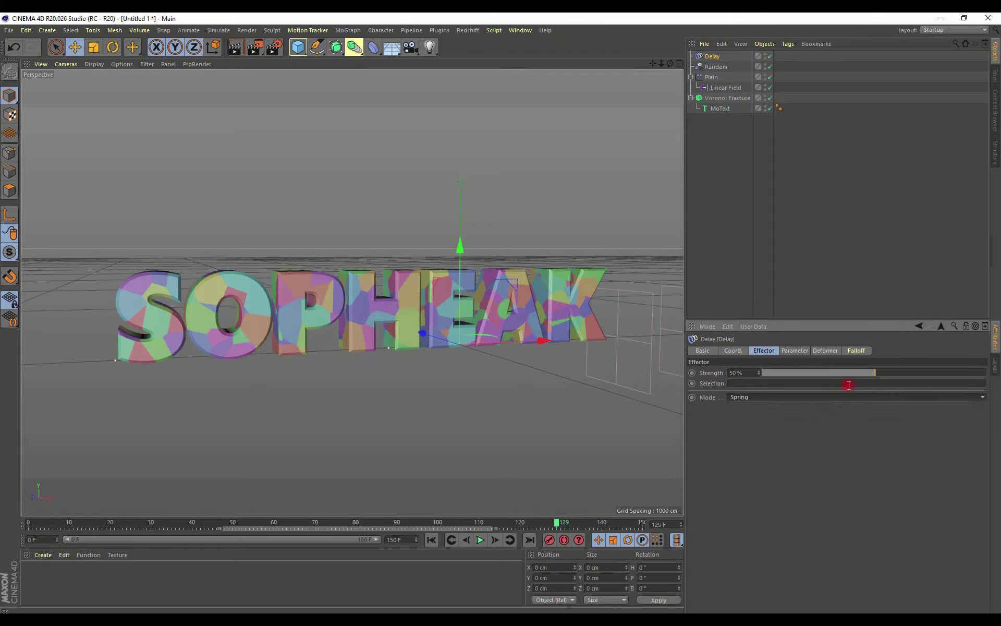
left_click_drag(873, 372, 893, 372)
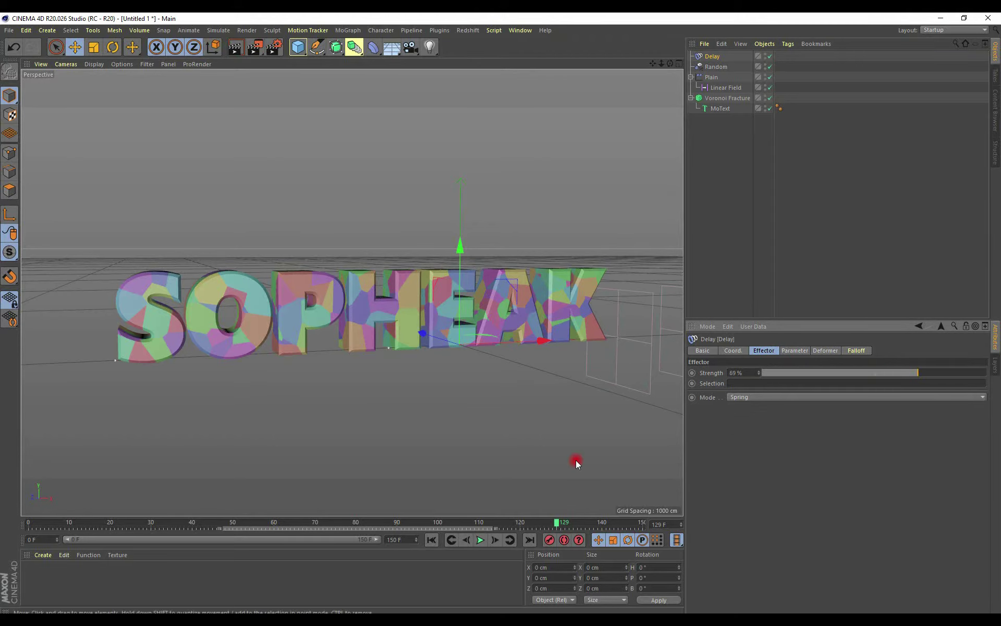
Replay the animation from the start to preview the springy settling.
left_click(431, 540)
left_click(475, 542)
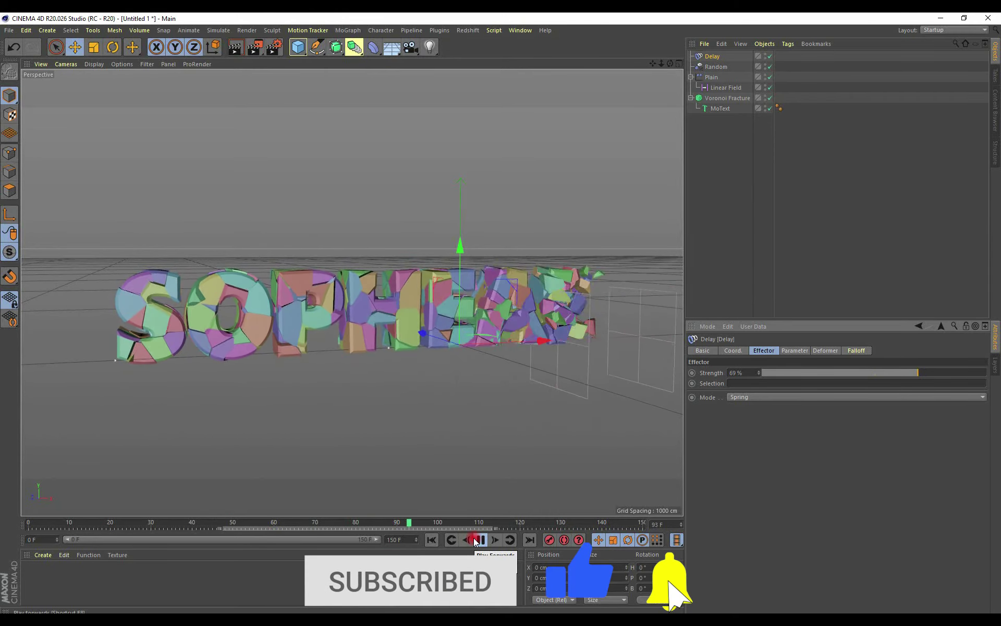
left_click(478, 540)
left_click(917, 21)
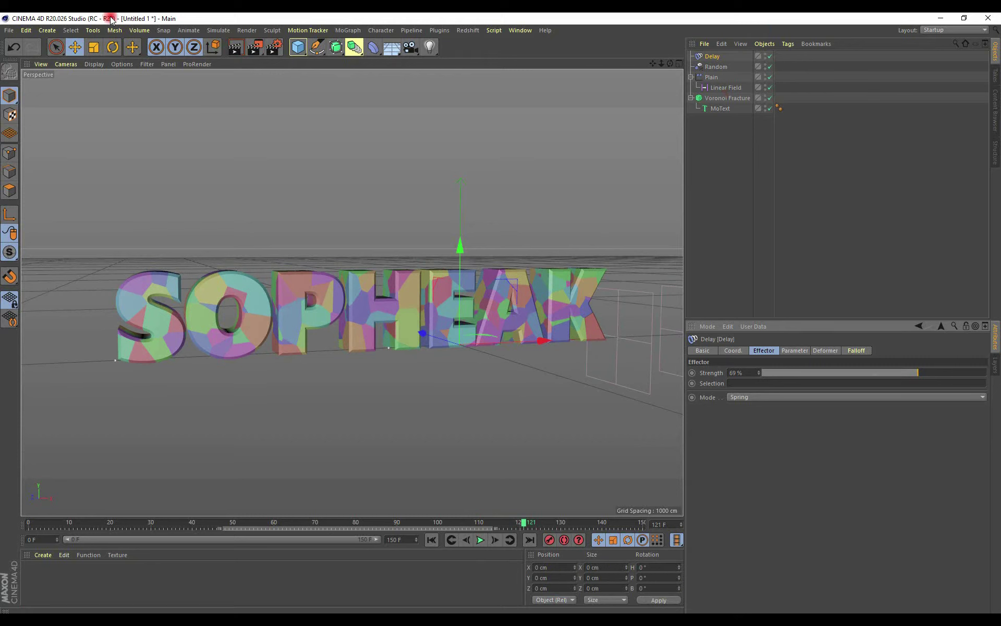
Add a Volume Builder, nest Voronoi Fracture inside it, and set the voxel size to 2 cm.
left_click(135, 31)
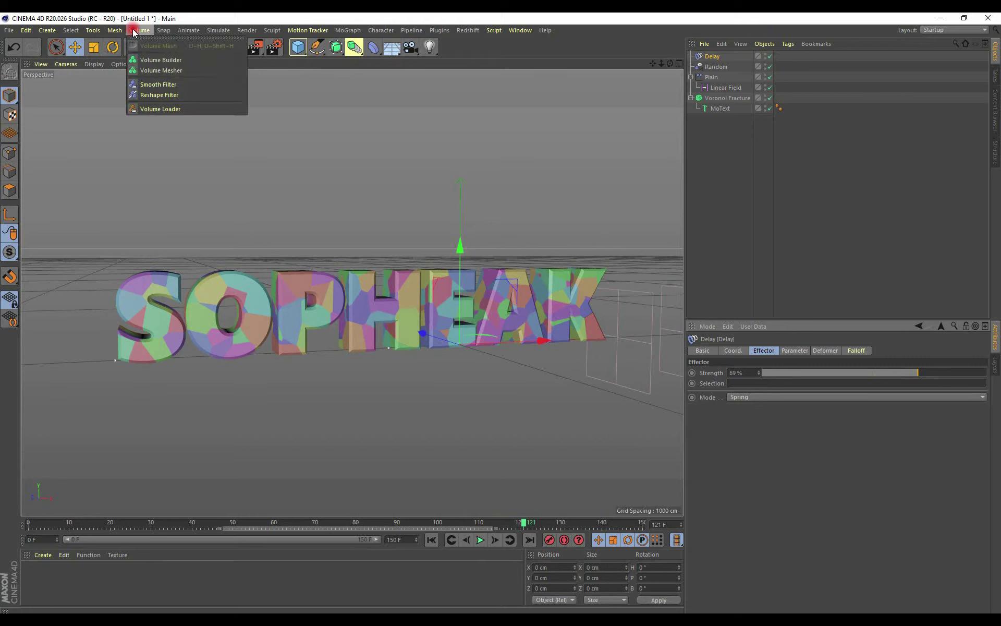
left_click(154, 61)
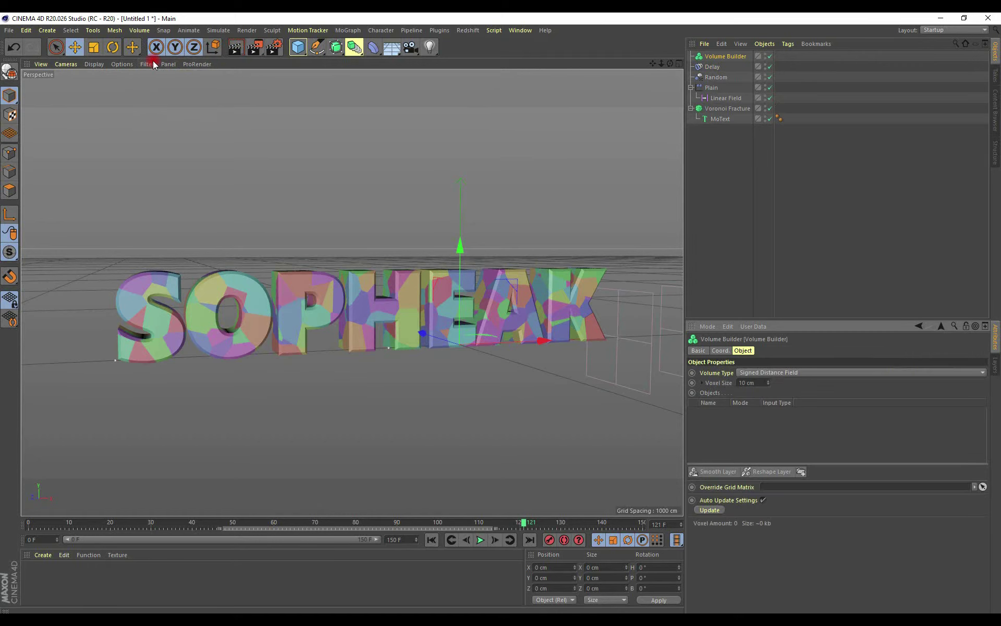
left_click_drag(712, 114, 729, 58)
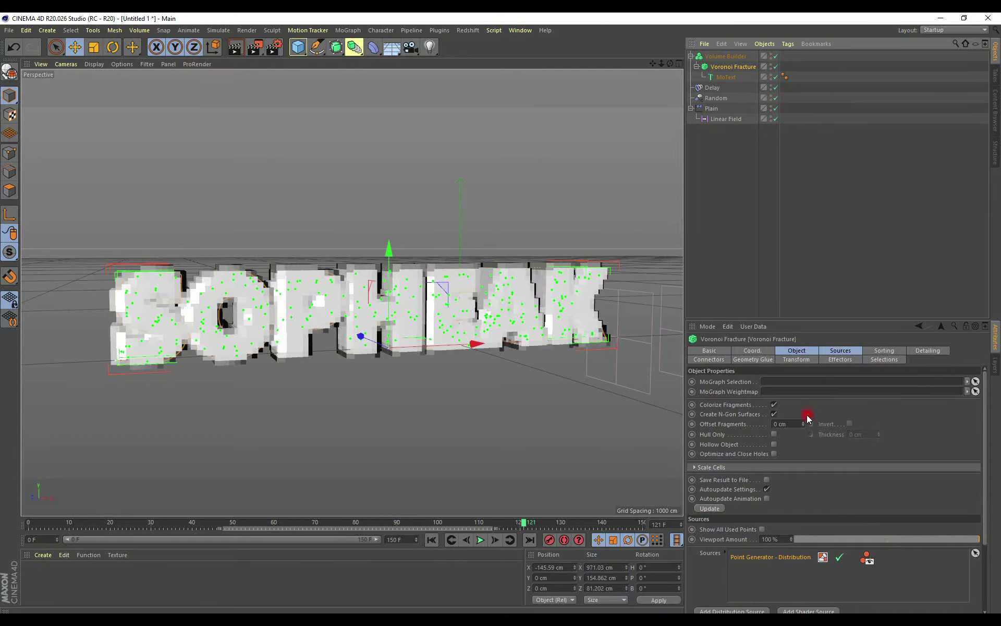
left_click(722, 60)
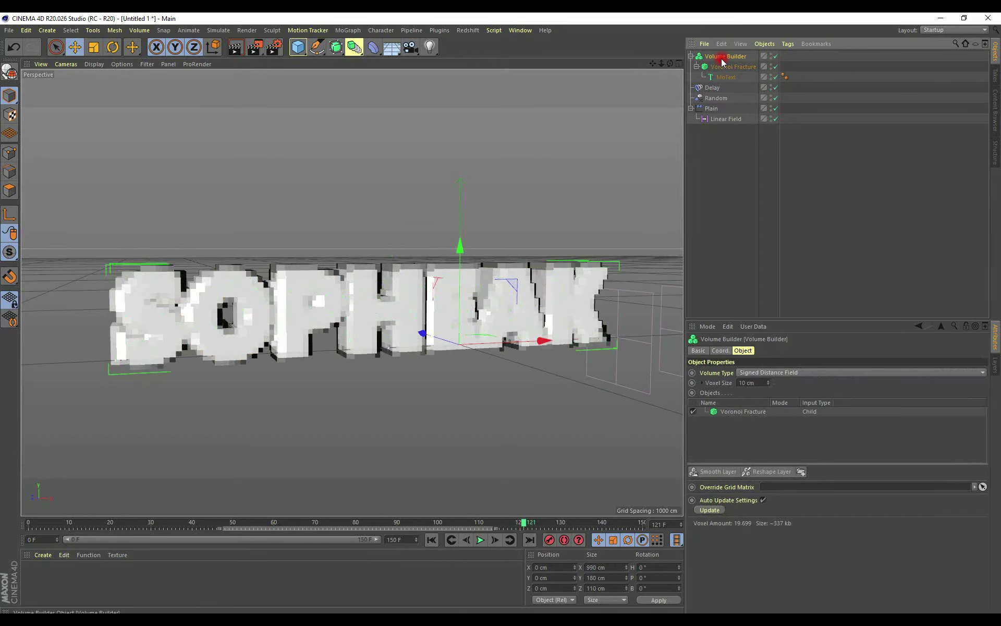
left_click(764, 384)
type("2")
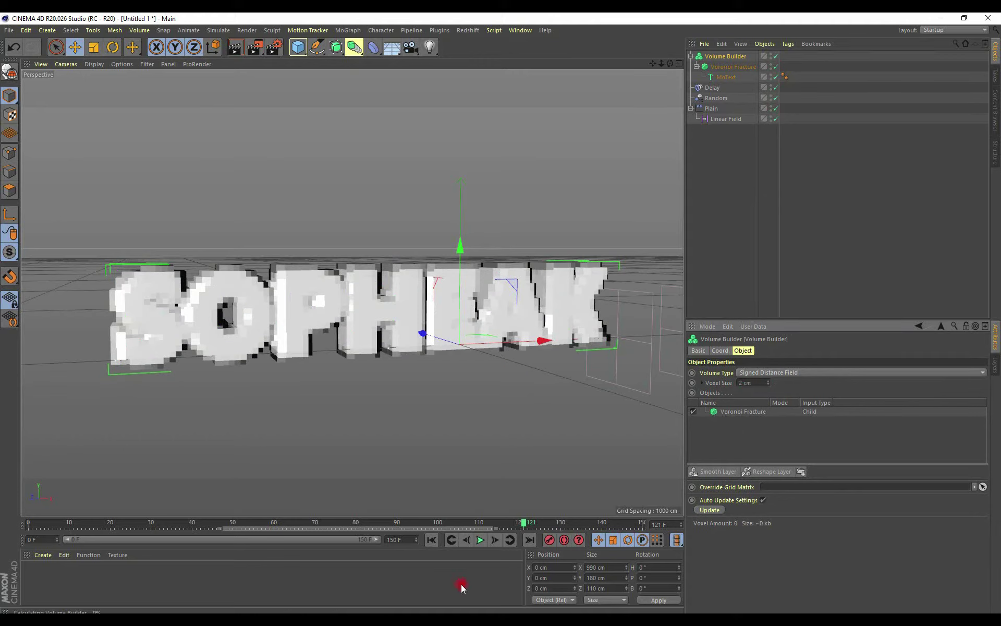
Add a Smooth Layer to the Volume Builder, then replay the animation from frame 0.
left_click_drag(237, 525, 156, 526)
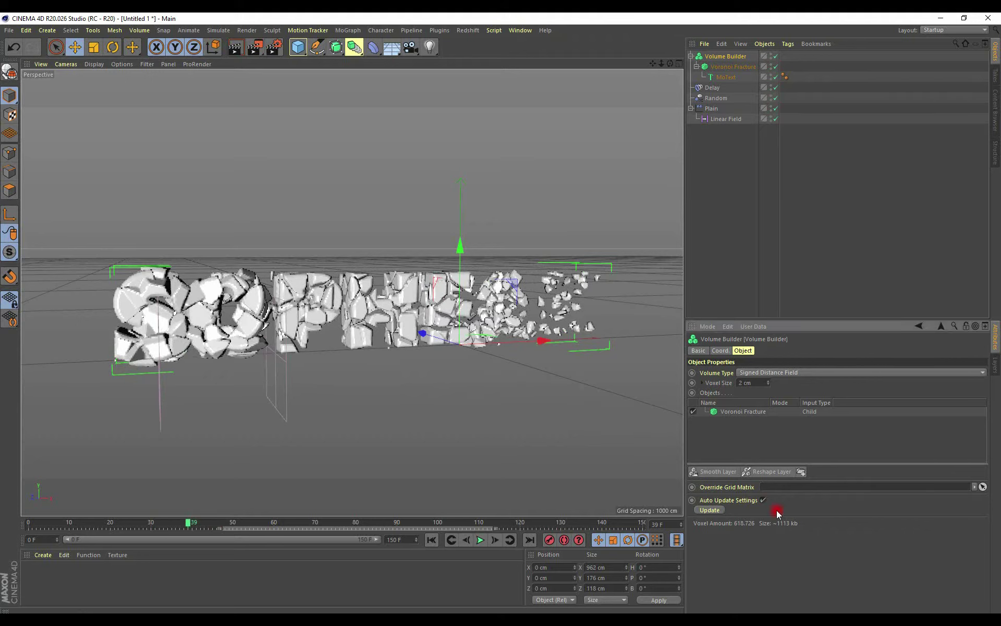
left_click(716, 472)
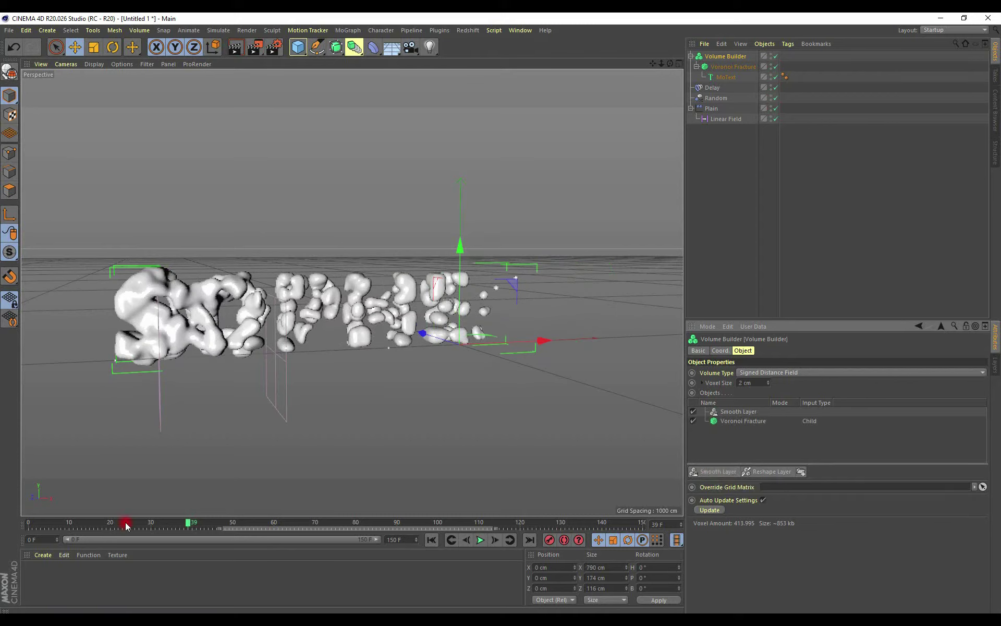
left_click_drag(126, 526, 13, 525)
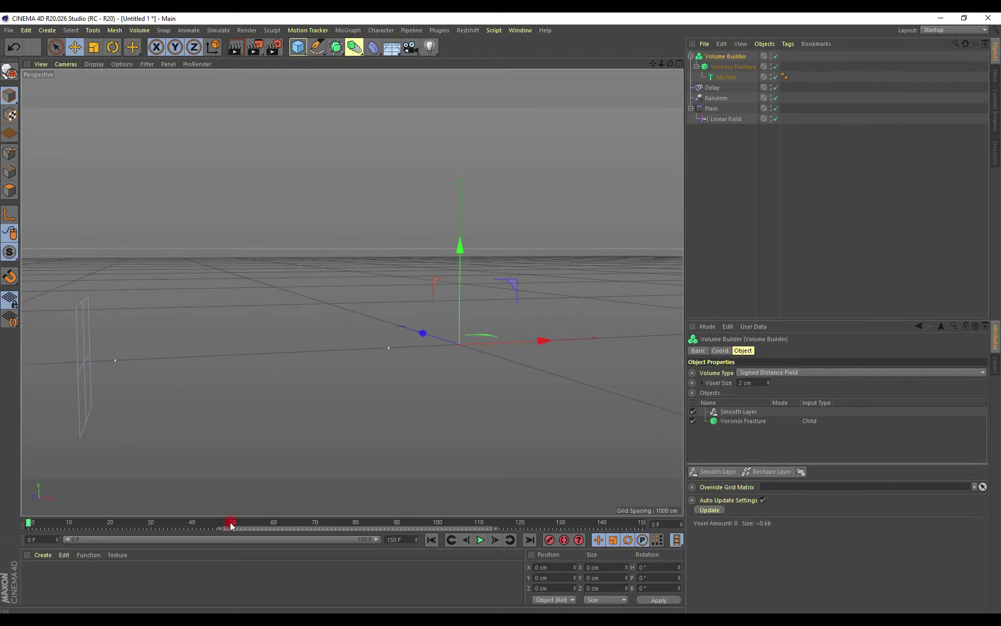
left_click(479, 540)
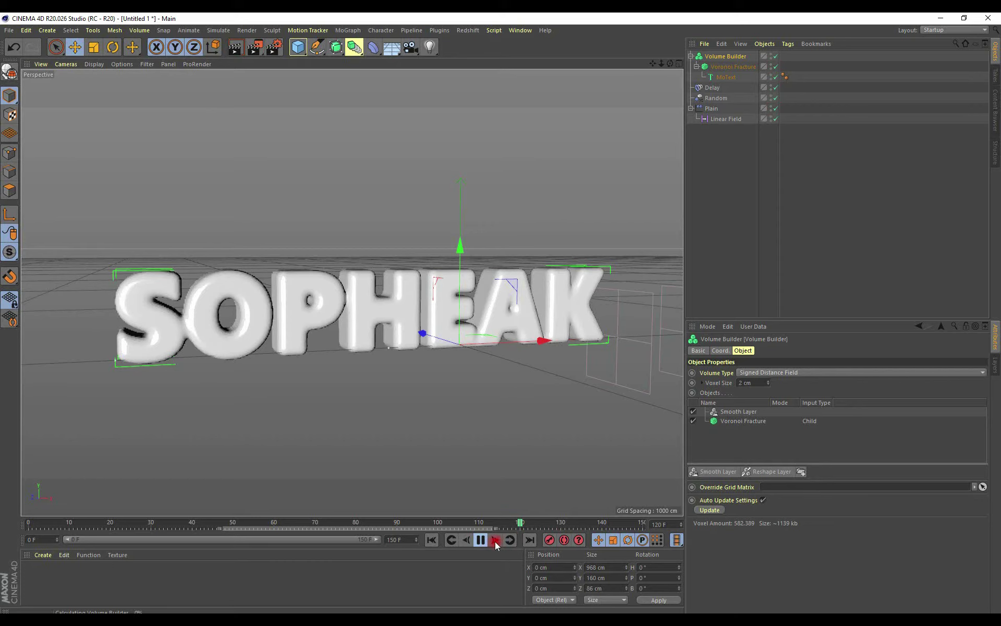
Stop playback at frame 122 once the smooth SOPHEAK letters have formed.
left_click(480, 542)
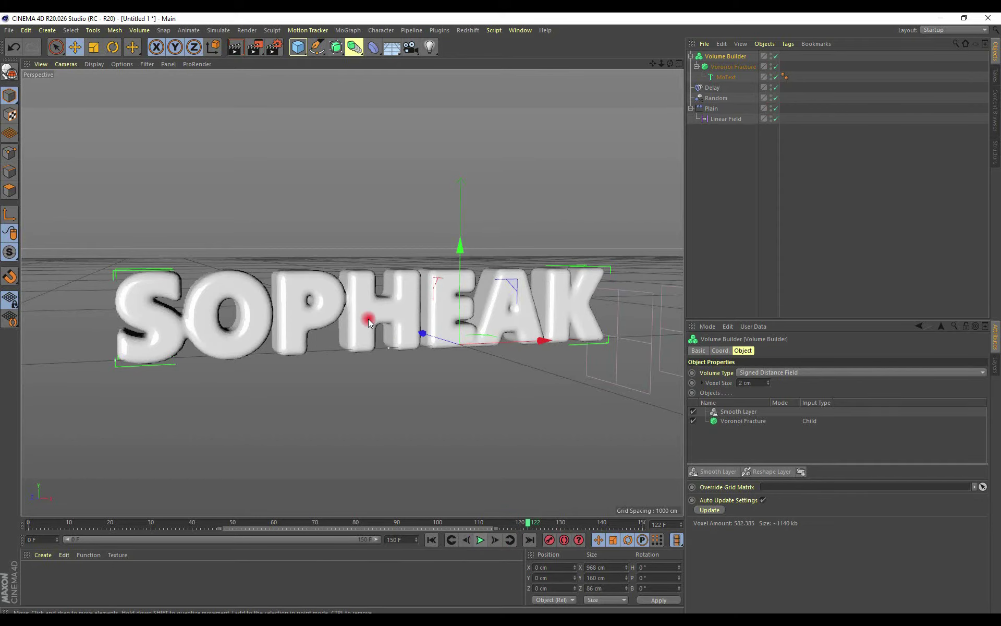
Add a Volume Mesher with the Volume Builder nested under it, then zoom in on SOPHEAK.
mouse_move(339, 363)
left_mouse_down("alt")
mouse_move(358, 364)
mouse_move(368, 292)
left_mouse_up("alt")
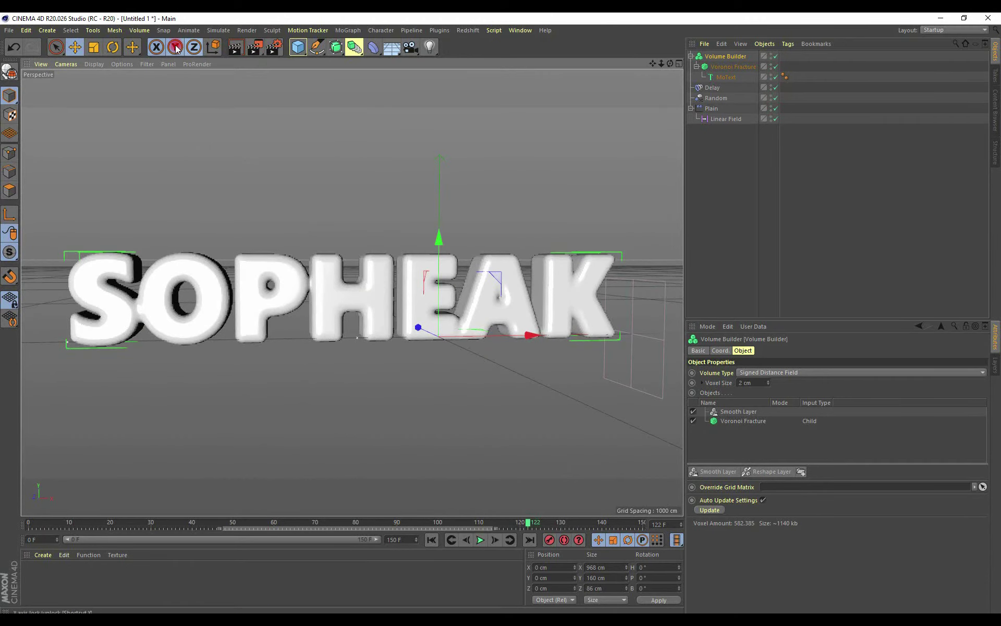
left_click(140, 29)
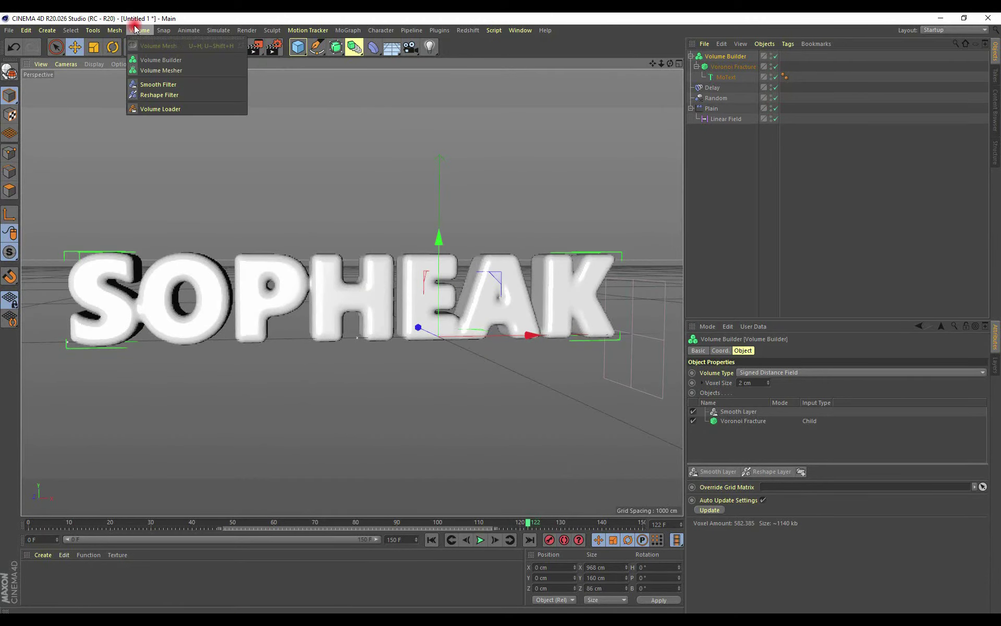
left_click(157, 70, "alt")
left_click_drag(729, 69, 730, 57)
mouse_move(205, 295)
right_mouse_down("alt")
mouse_move(421, 331)
mouse_move(500, 325)
mouse_move(308, 311)
right_mouse_up("alt")
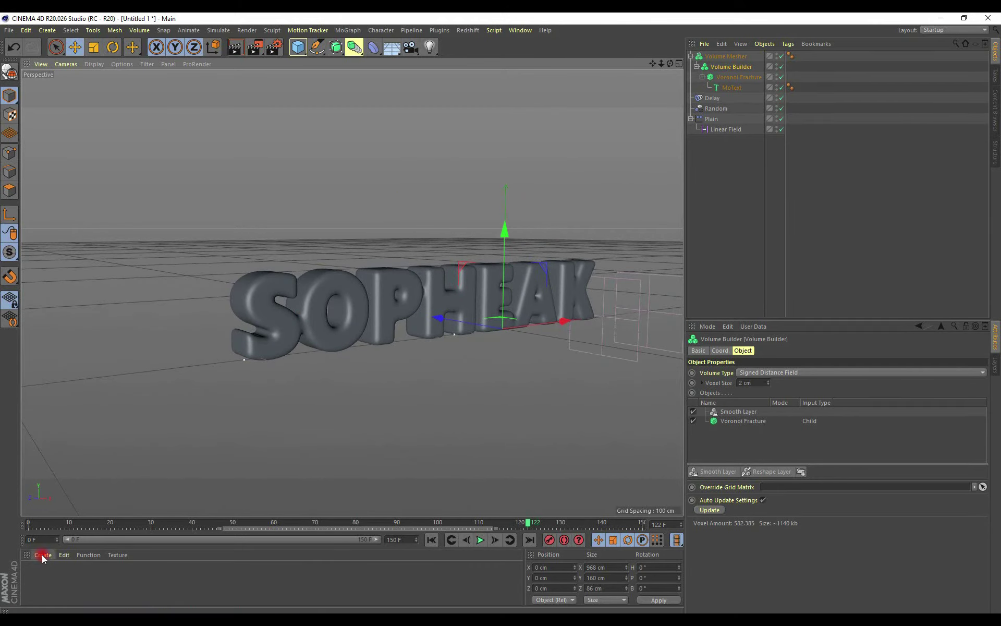
left_click_drag(42, 555, 75, 480)
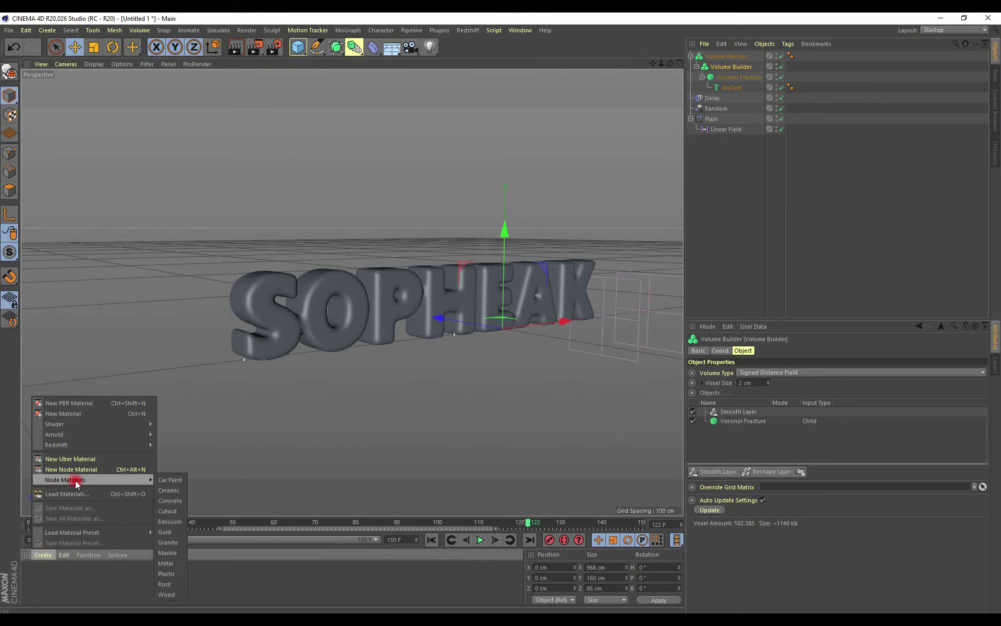
Create the Gold node material, apply it to the Volume Mesher, and orbit to a frontal view.
left_click_drag(75, 481, 172, 538)
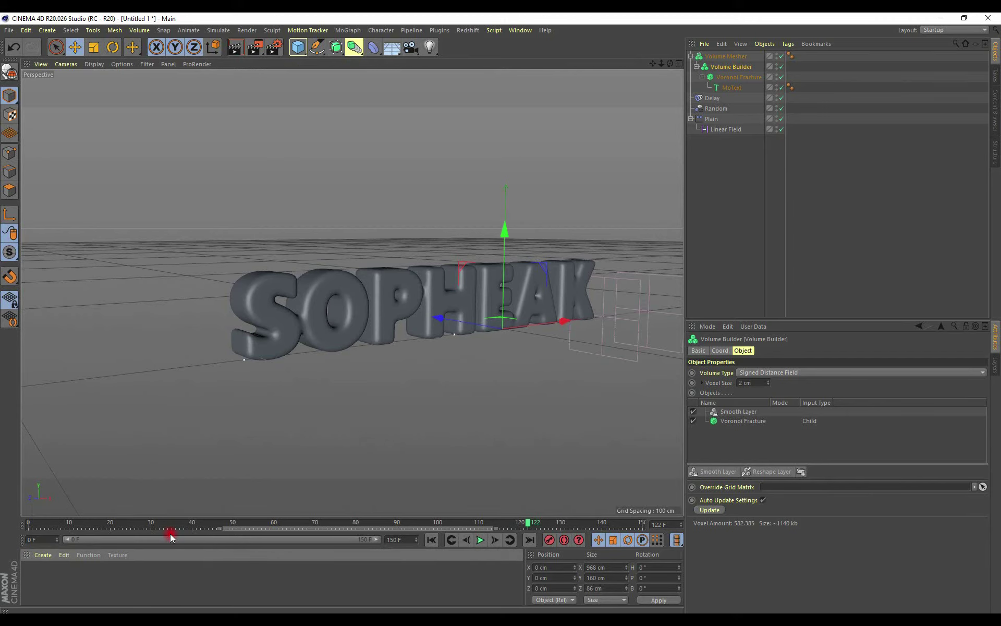
left_click_drag(32, 574, 736, 58)
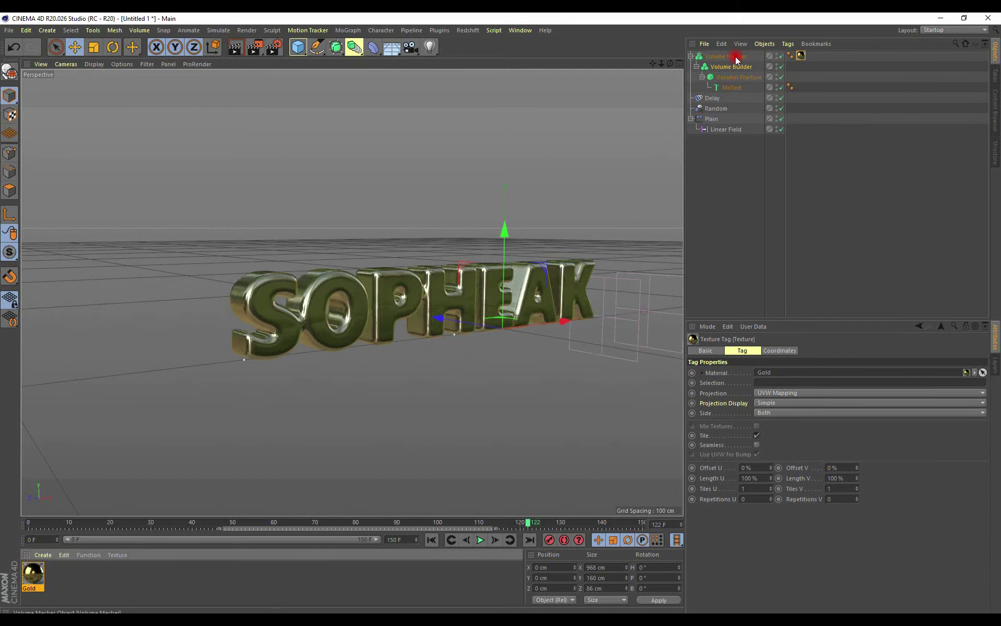
mouse_move(418, 402)
left_mouse_down("alt")
mouse_move(364, 408)
mouse_move(296, 392)
mouse_move(275, 377)
mouse_move(255, 383)
mouse_move(302, 366)
left_mouse_up("alt")
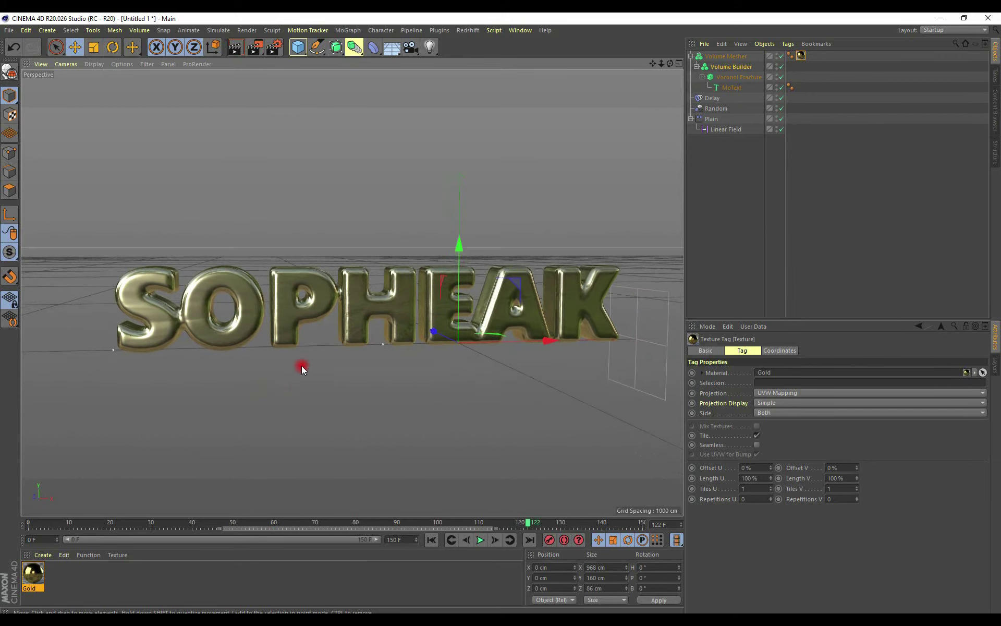
Add a Sky object and create a new standard material.
left_click(391, 51)
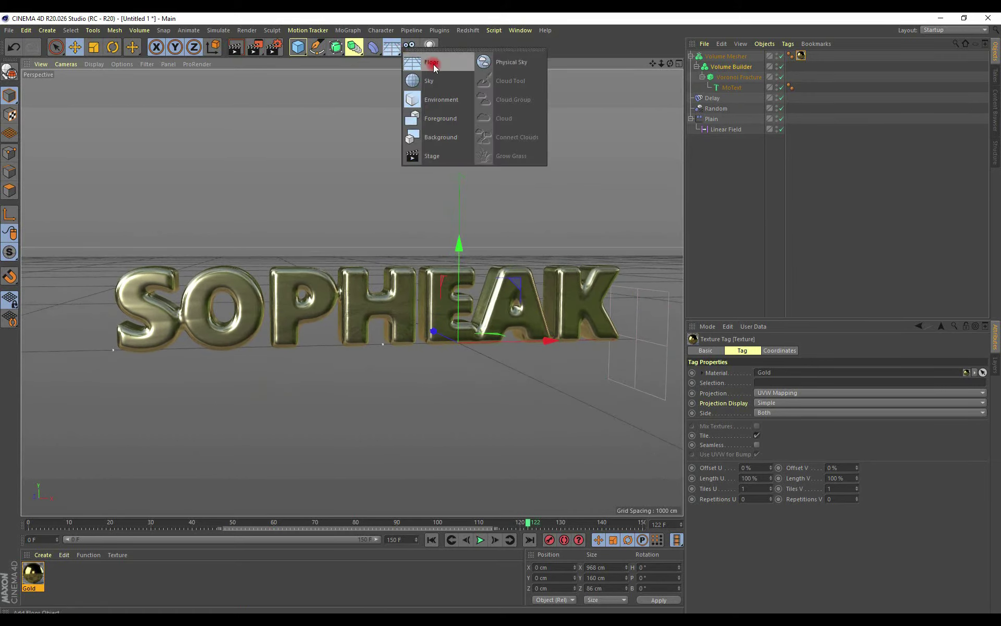
left_click(436, 79)
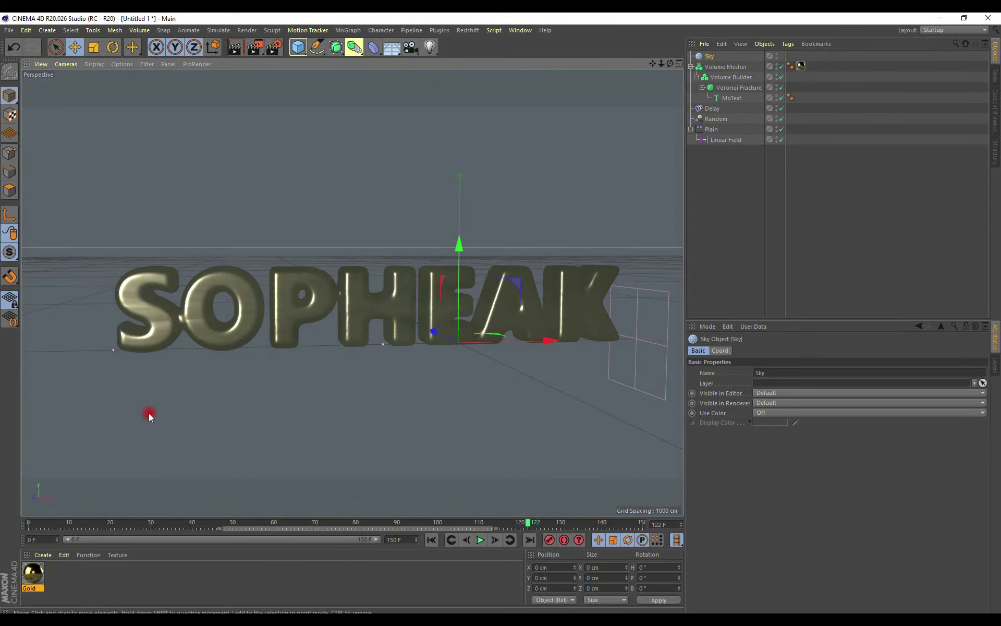
double_click(73, 579)
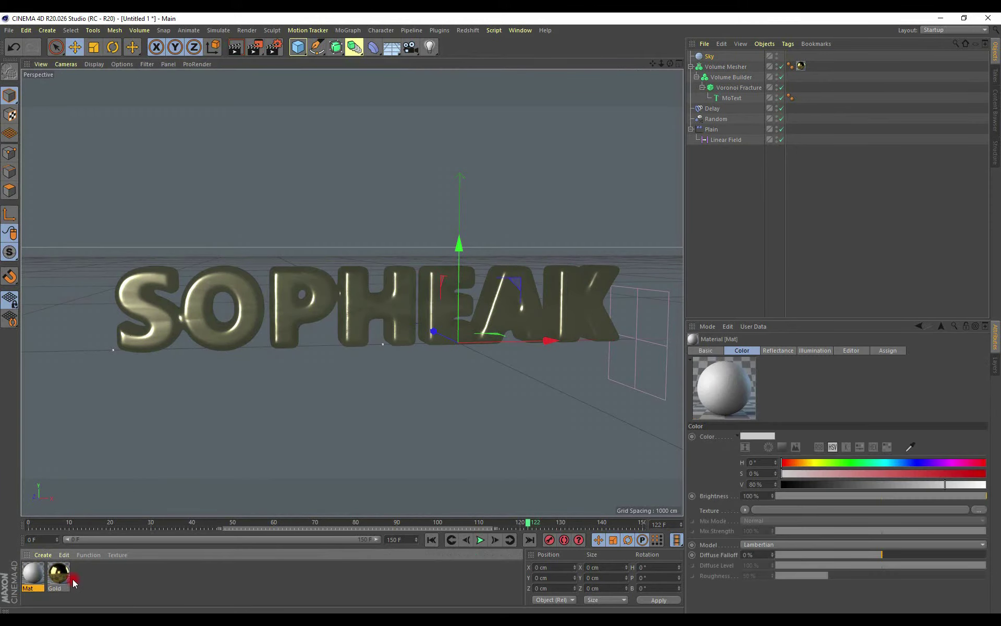
double_click(29, 579)
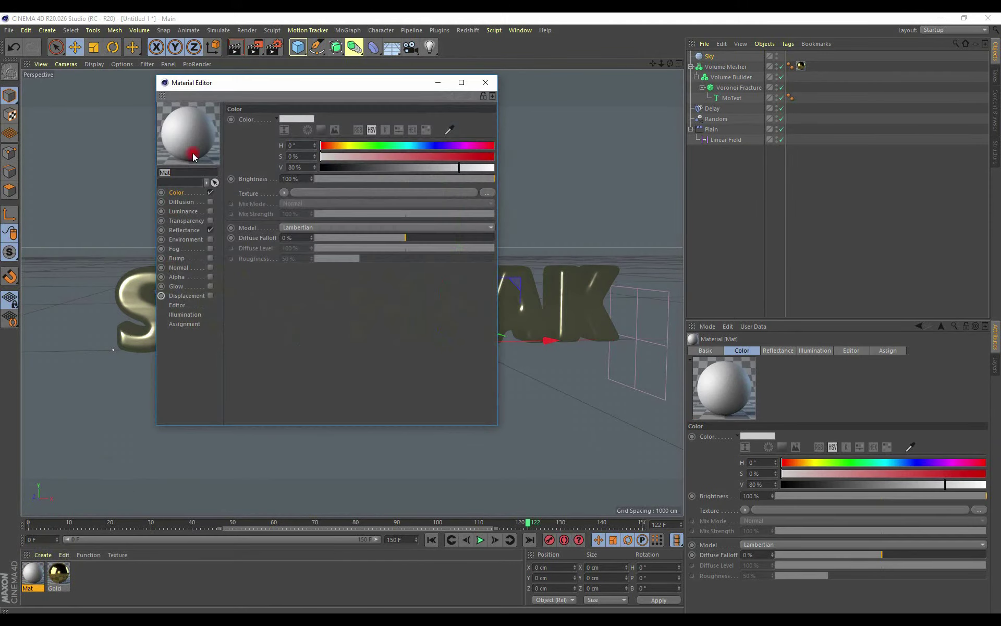
Make the material luminance-only, with Color and Reflectance off and b01.jpg as texture.
left_click(211, 230)
left_click(211, 193)
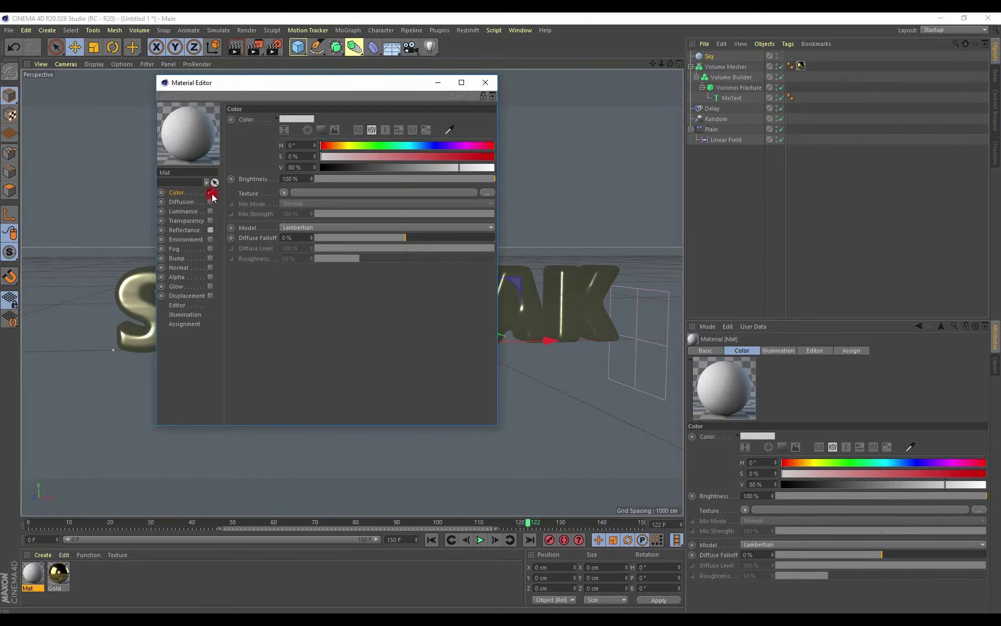
left_click(210, 211)
left_click(195, 214)
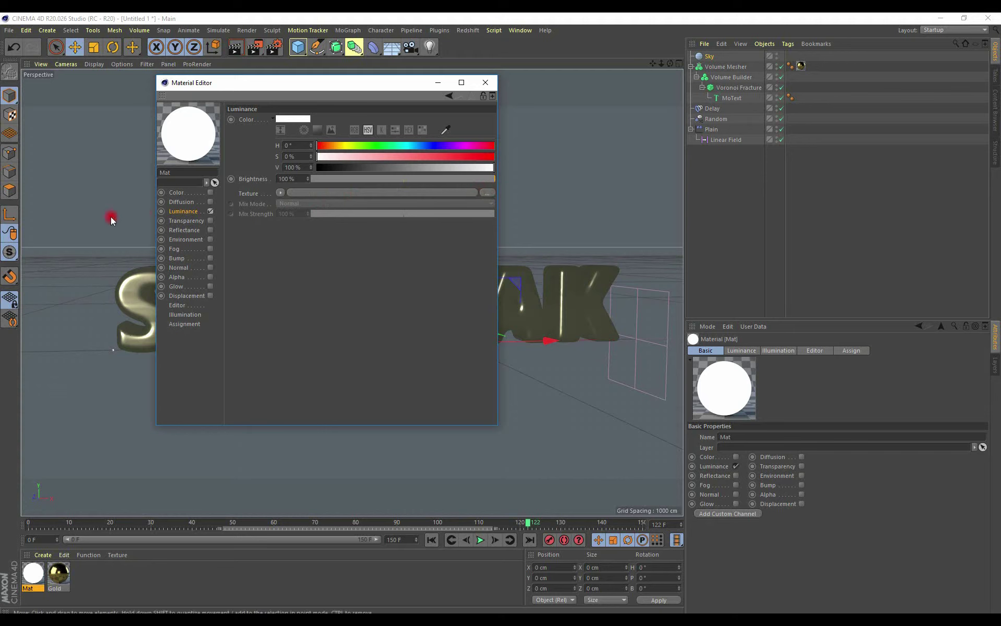
left_click(487, 191)
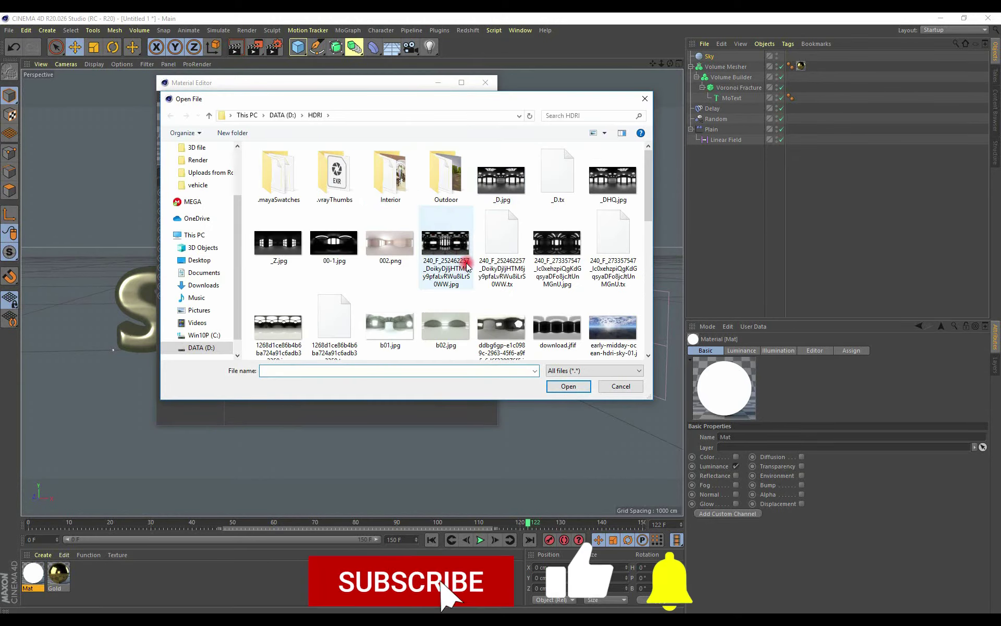
double_click(388, 330)
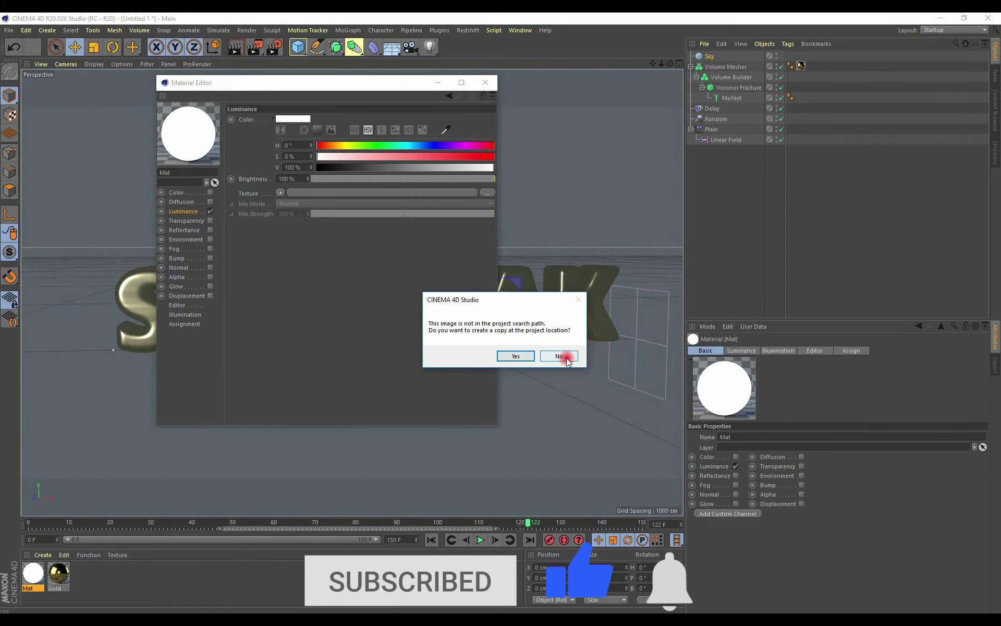
left_click(566, 358)
left_click(486, 83)
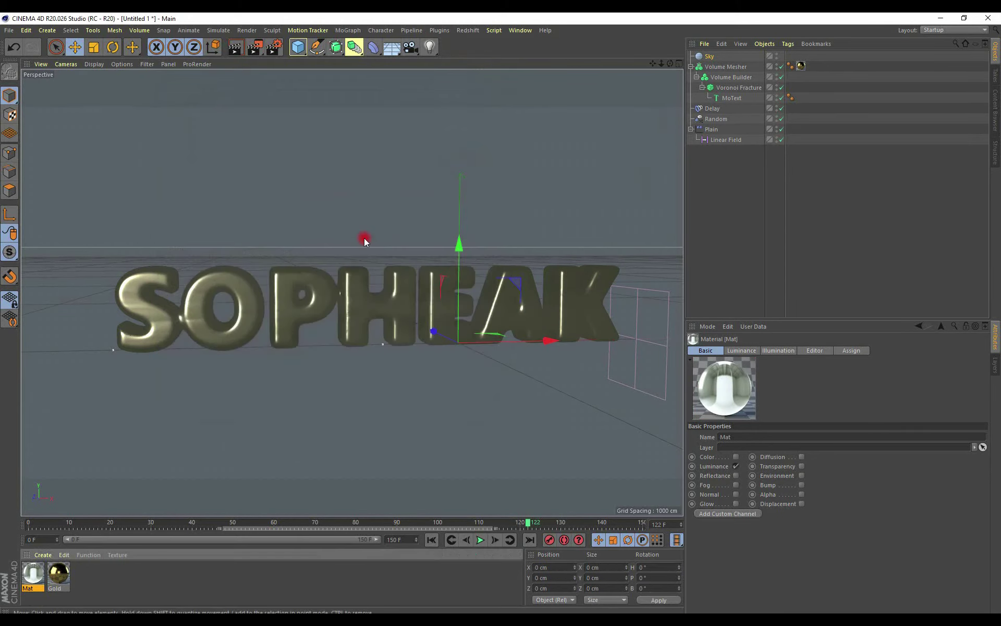
Assign the Mat material to the Sky object.
left_click_drag(33, 572, 724, 60)
left_click_drag(724, 60, 724, 57)
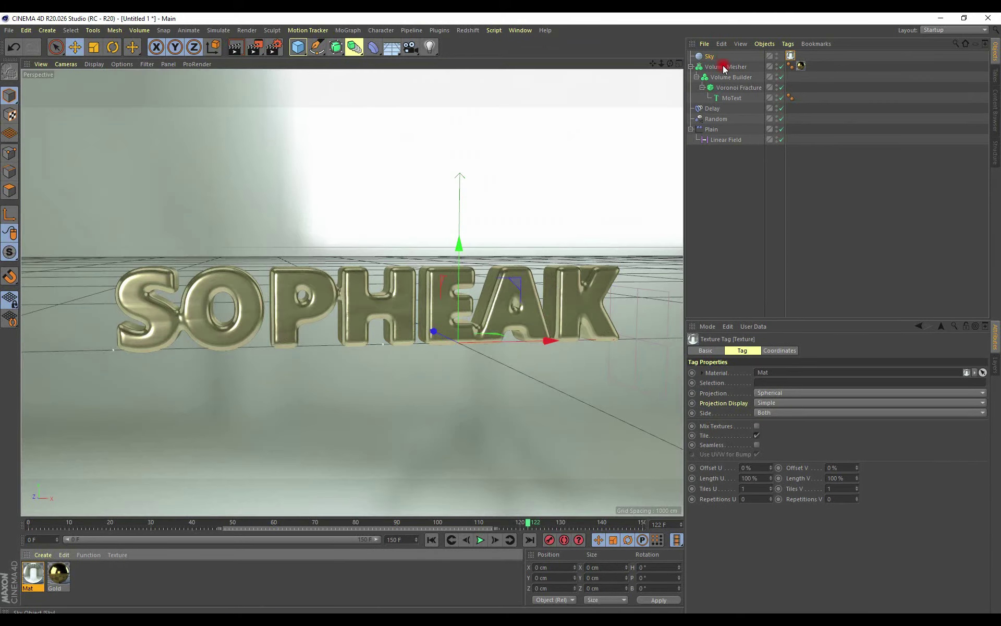
right_click(713, 56)
mouse_move(749, 61)
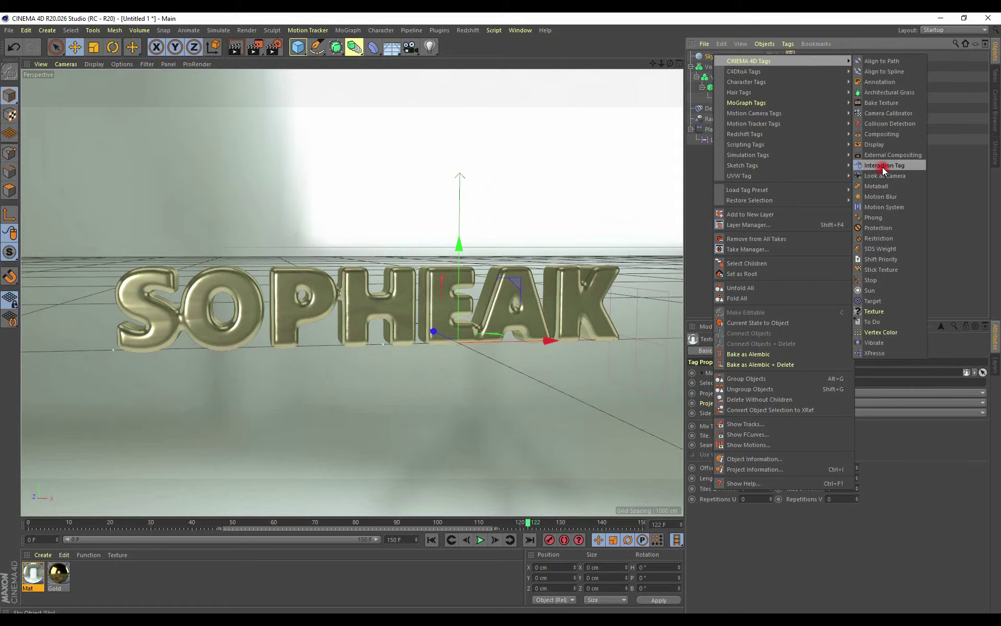
Add a Compositing tag to the Sky with Seen by Camera off, then render a preview.
left_click(877, 135)
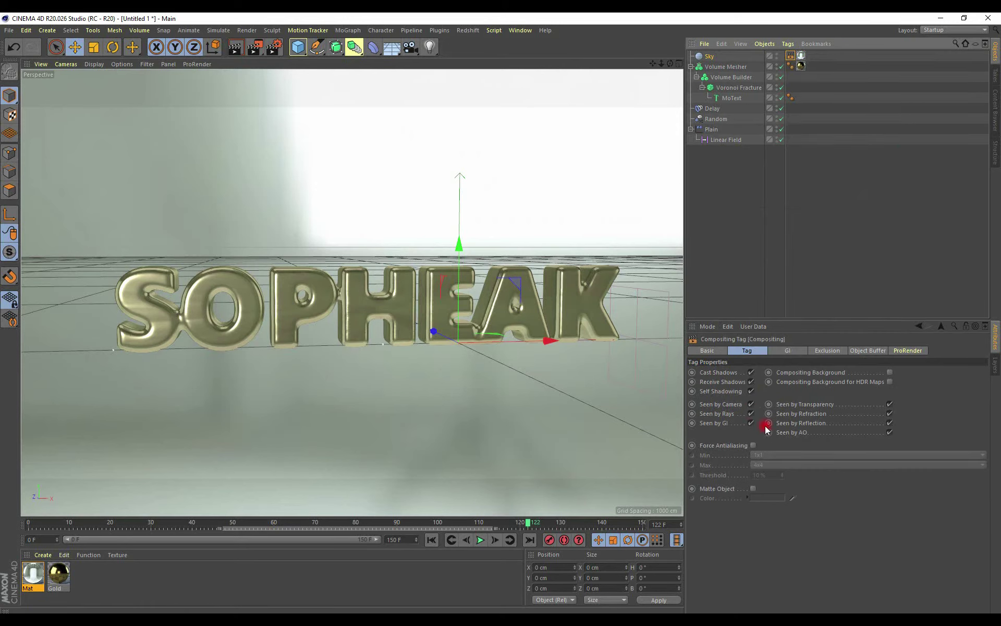
left_click(752, 404)
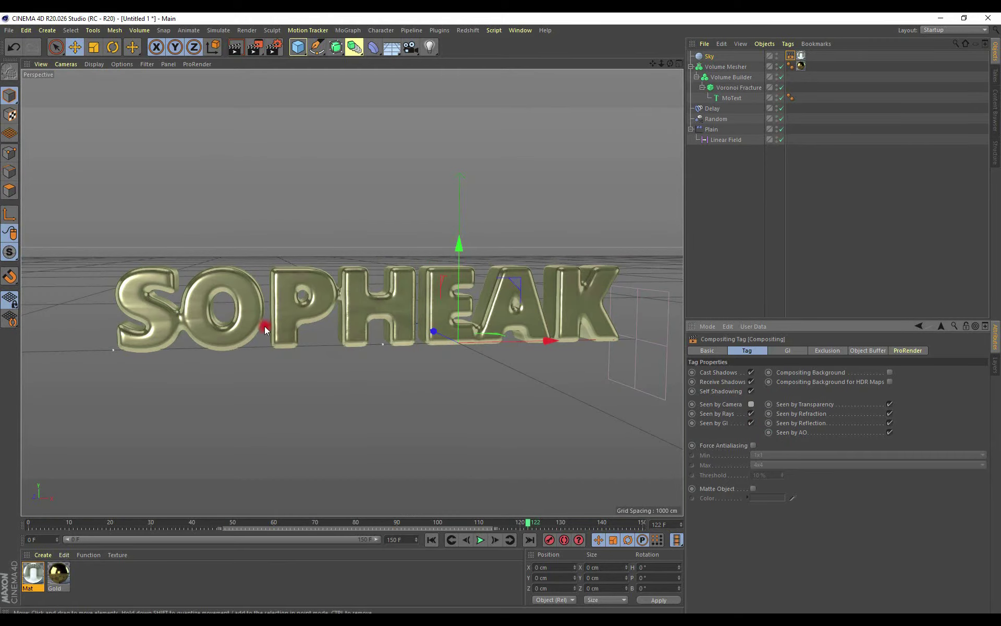
mouse_move(197, 311)
left_mouse_down("alt")
mouse_move(243, 308)
mouse_move(345, 333)
mouse_move(417, 330)
mouse_move(424, 348)
mouse_move(397, 336)
mouse_move(381, 218)
left_mouse_up("alt")
left_click(236, 48)
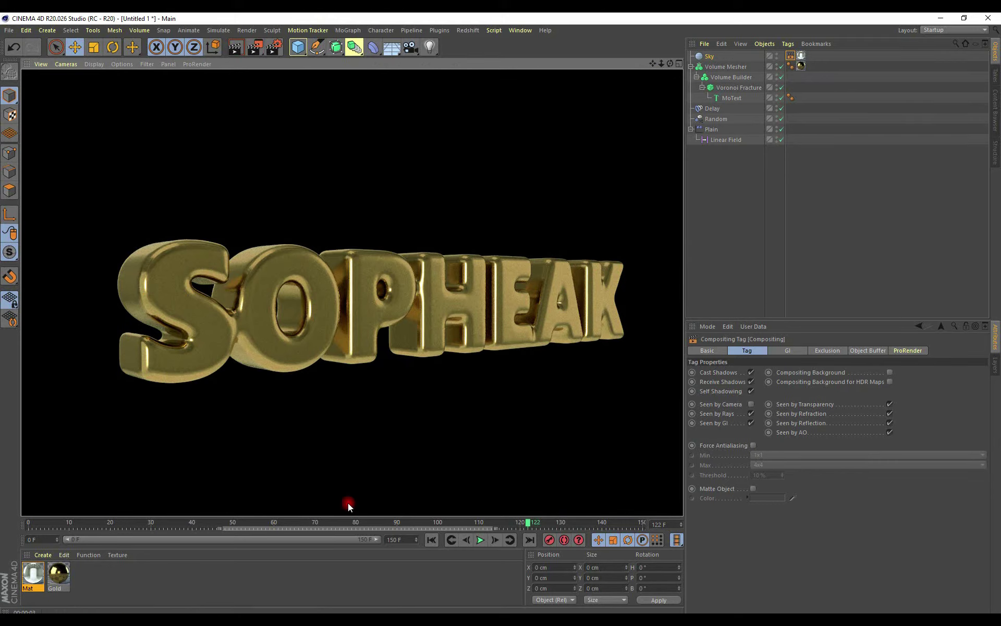
left_click(54, 525)
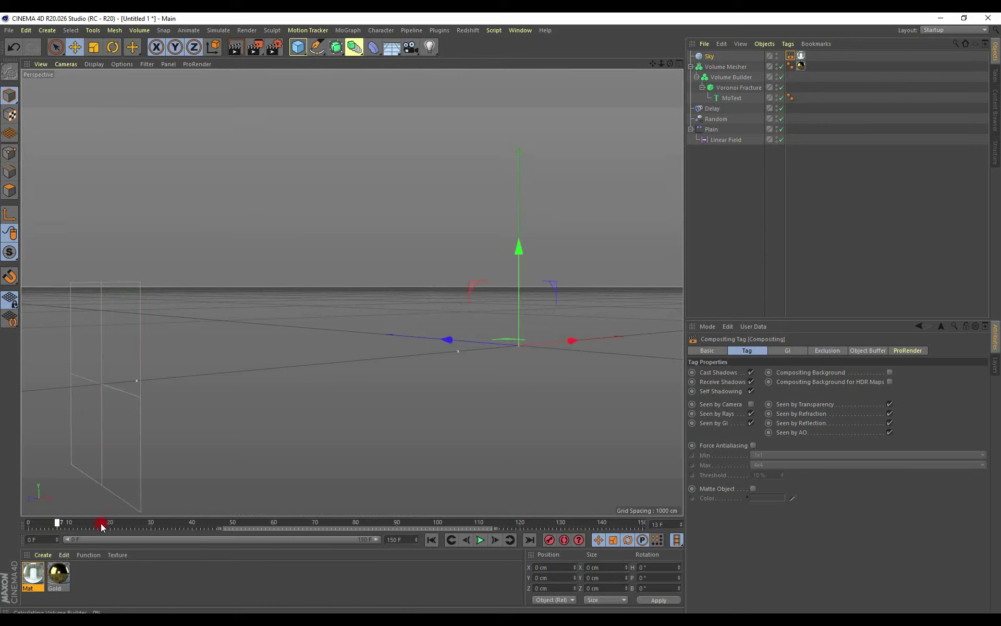
Scrub the timeline back to about frame 10, before the gold droplets appear.
mouse_move(58, 526)
left_mouse_down()
mouse_move(241, 524)
mouse_move(85, 524)
left_mouse_up()
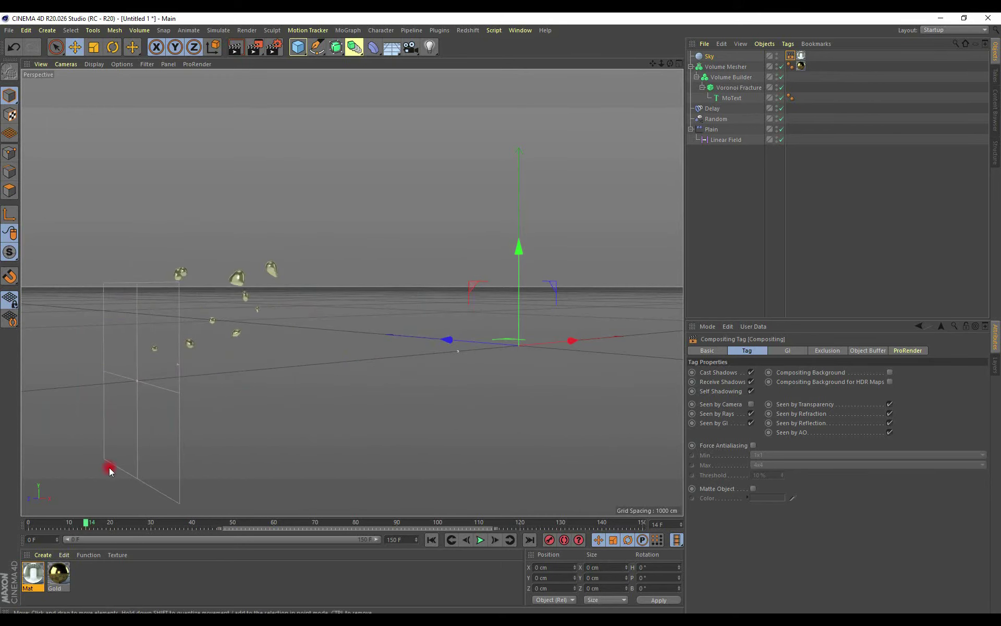
left_click_drag(85, 524, 70, 524)
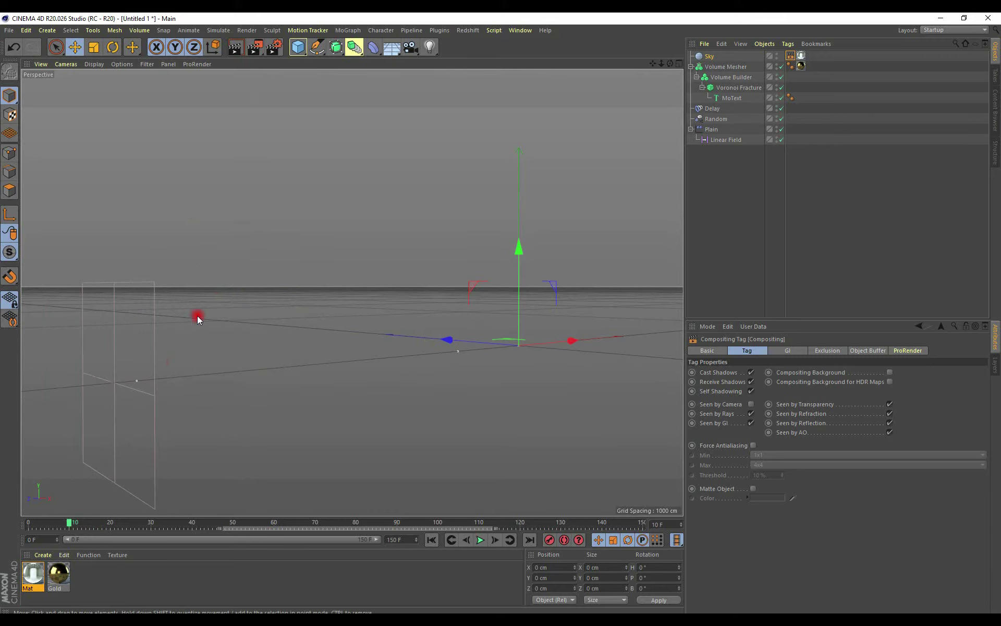
Add a 36 mm camera, look through it, and frame the merging gold blobs at frame 32.
left_click(411, 47)
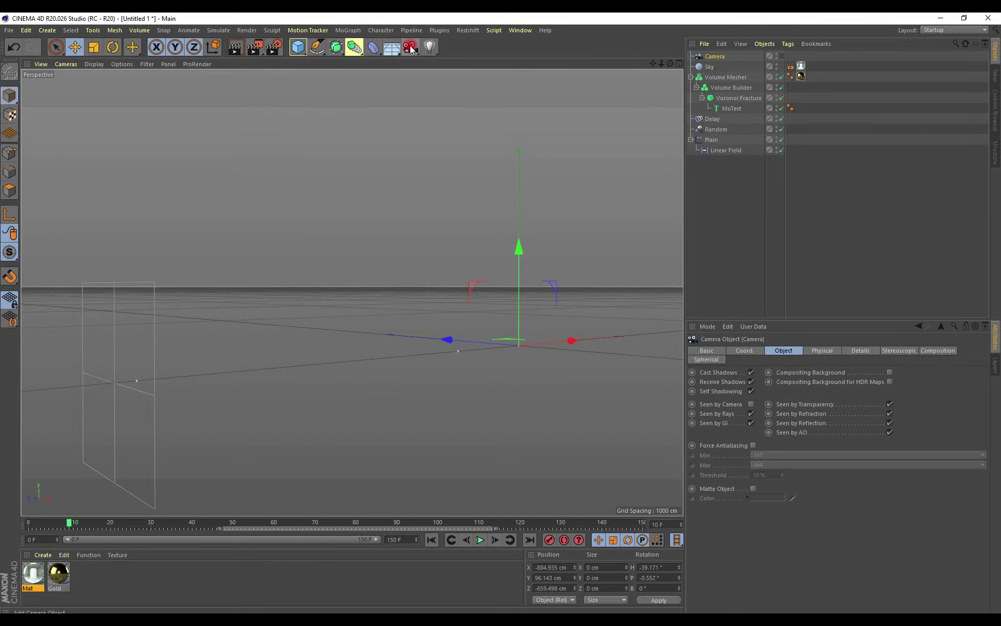
left_click(782, 56)
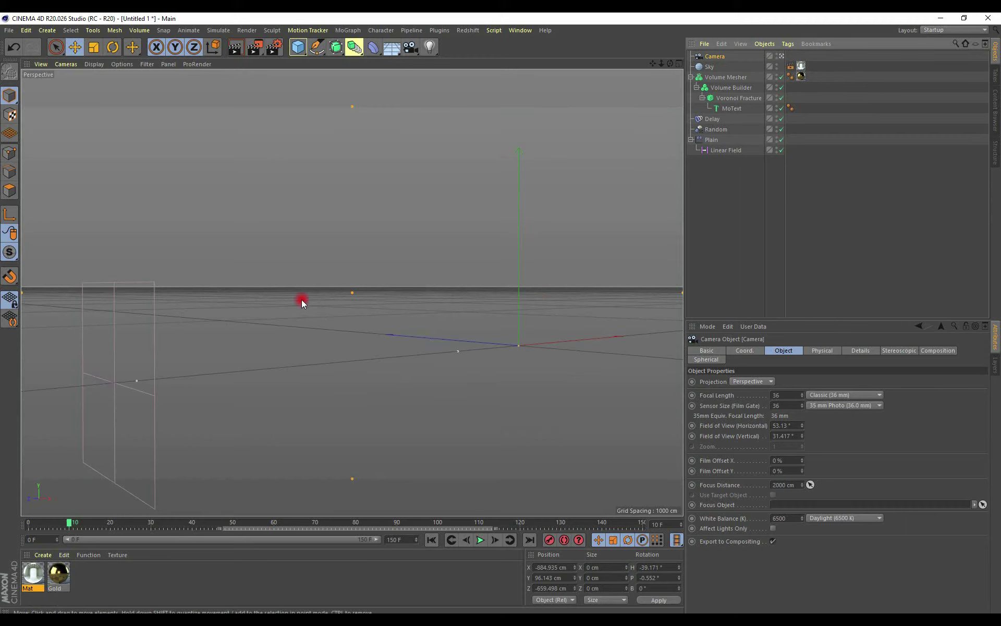
scroll(268, 305, "up", 2)
scroll(281, 325, "up", 2)
scroll(286, 279, "down", 2)
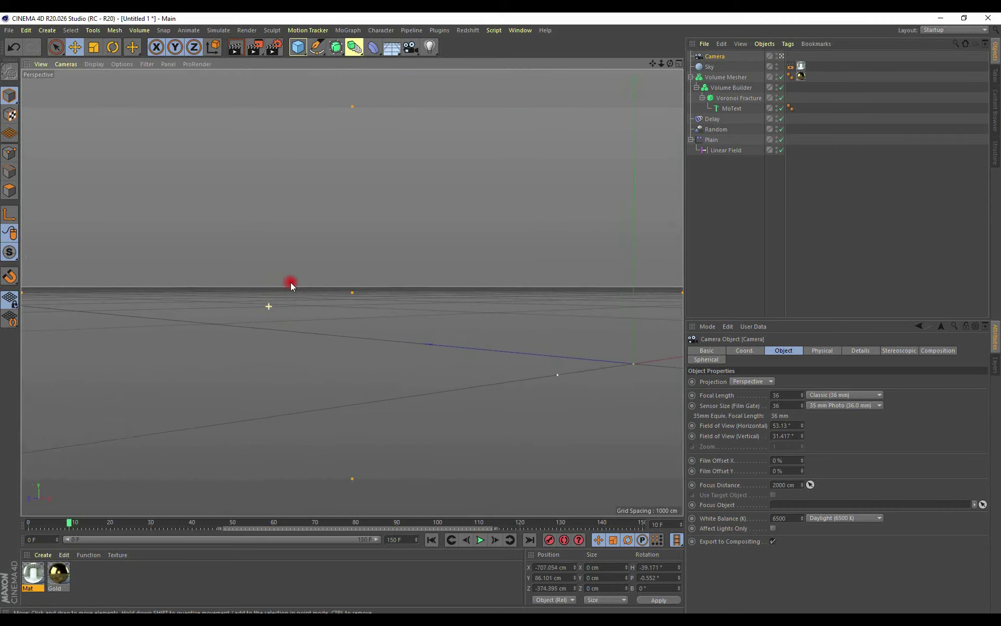
scroll(301, 310, "down", 2)
scroll(334, 301, "down", 2)
scroll(365, 313, "up", 2)
scroll(398, 336, "up", 2)
left_click_drag(54, 530, 159, 528)
mouse_move(171, 344)
right_mouse_down("alt")
mouse_move(218, 345)
mouse_move(236, 367)
mouse_move(285, 374)
mouse_move(315, 409)
right_mouse_up("alt")
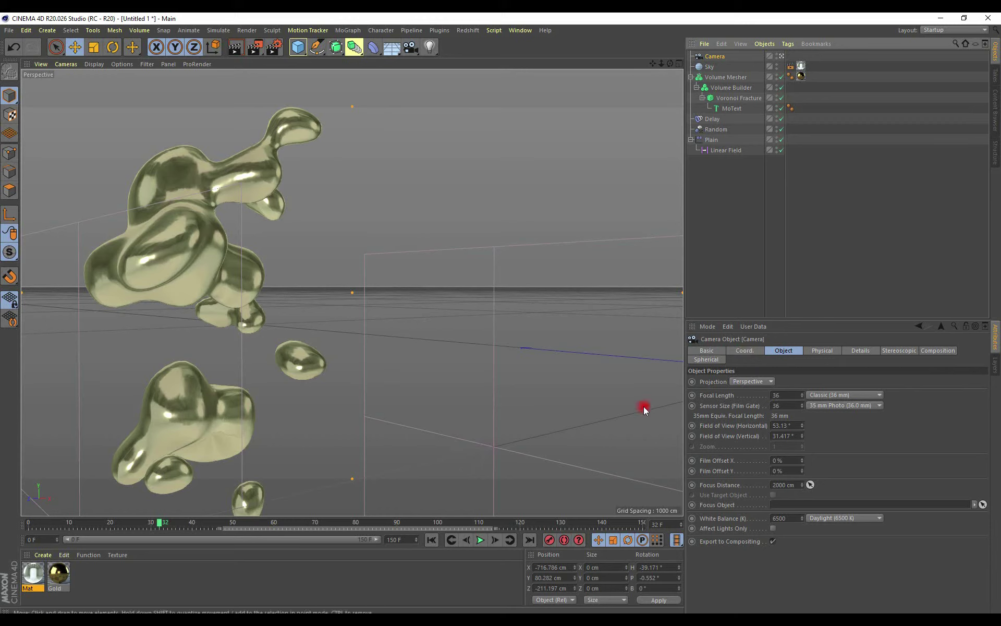
Keyframe the camera's position and rotation at frame 32.
left_click(738, 352)
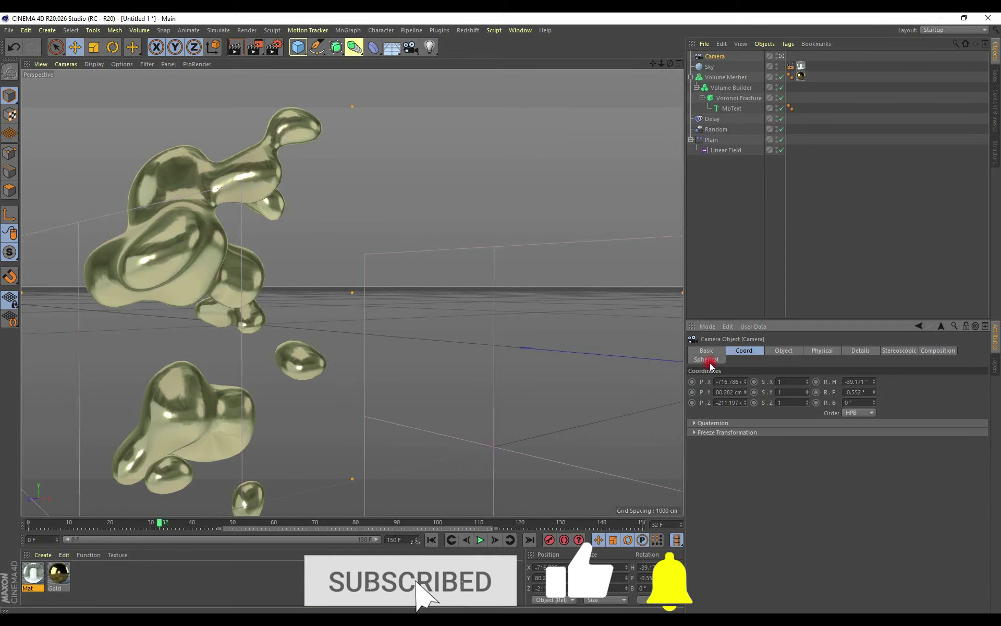
left_click(692, 381)
left_click(692, 403)
left_click(816, 392)
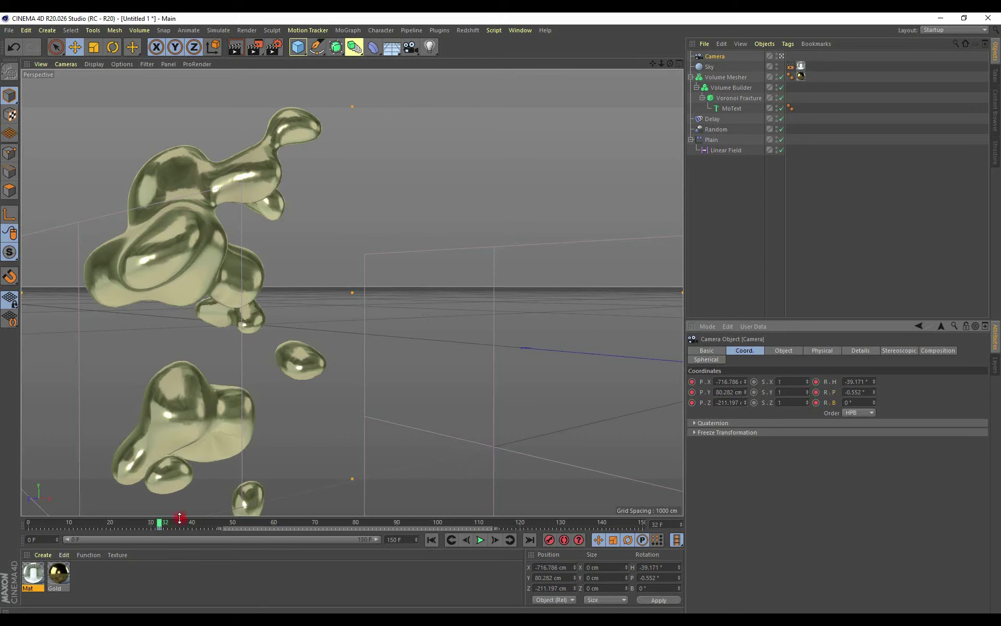
At frame 86, move the camera leftward along the letters and keyframe its position.
left_click_drag(174, 525, 380, 524)
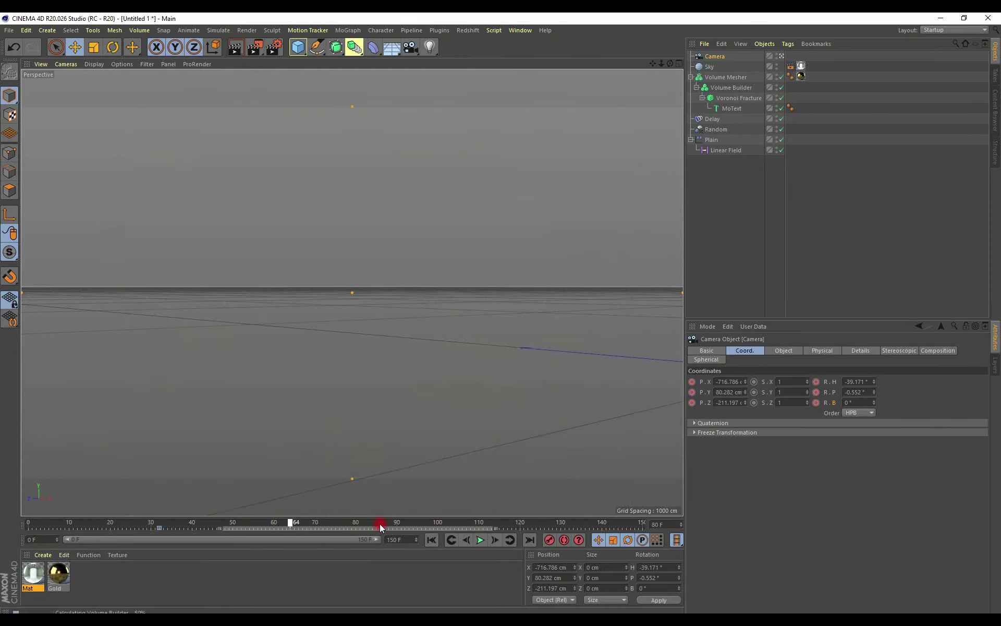
scroll(414, 327, "up", 3)
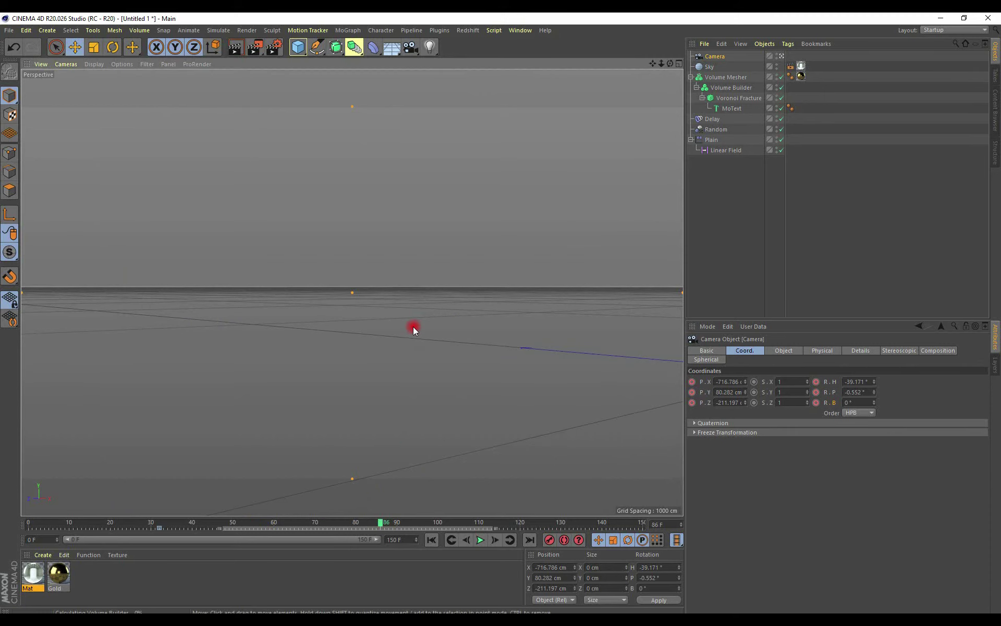
scroll(413, 327, "down", 3)
scroll(371, 333, "up", 2)
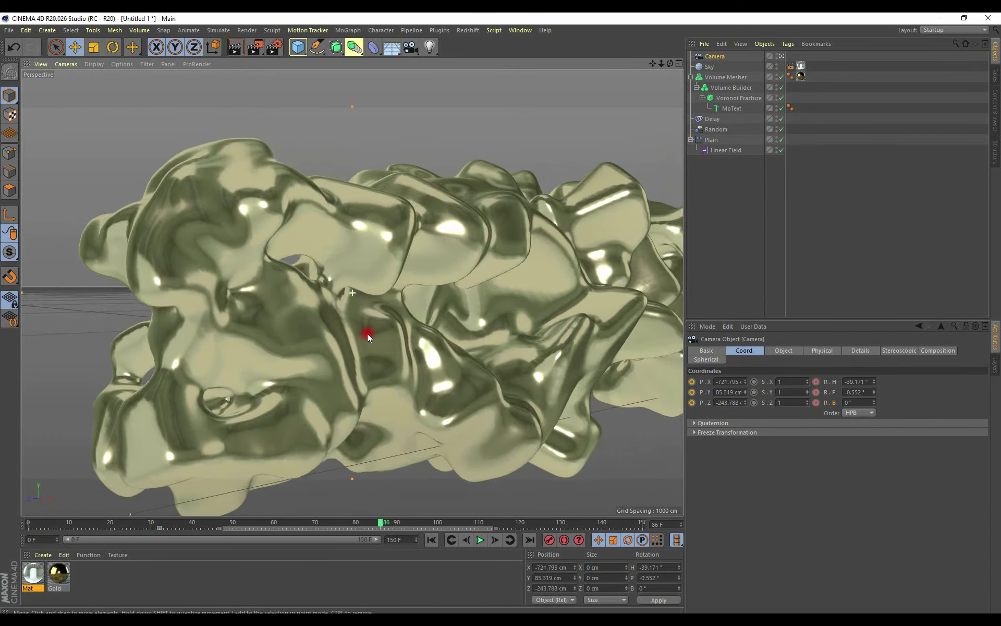
mouse_move(295, 337)
left_mouse_down("alt")
mouse_move(327, 332)
mouse_move(98, 338)
mouse_move(230, 331)
left_mouse_up("alt")
middle_click_drag(229, 331, 156, 330, "alt")
middle_click_drag(304, 347, 282, 346, "alt")
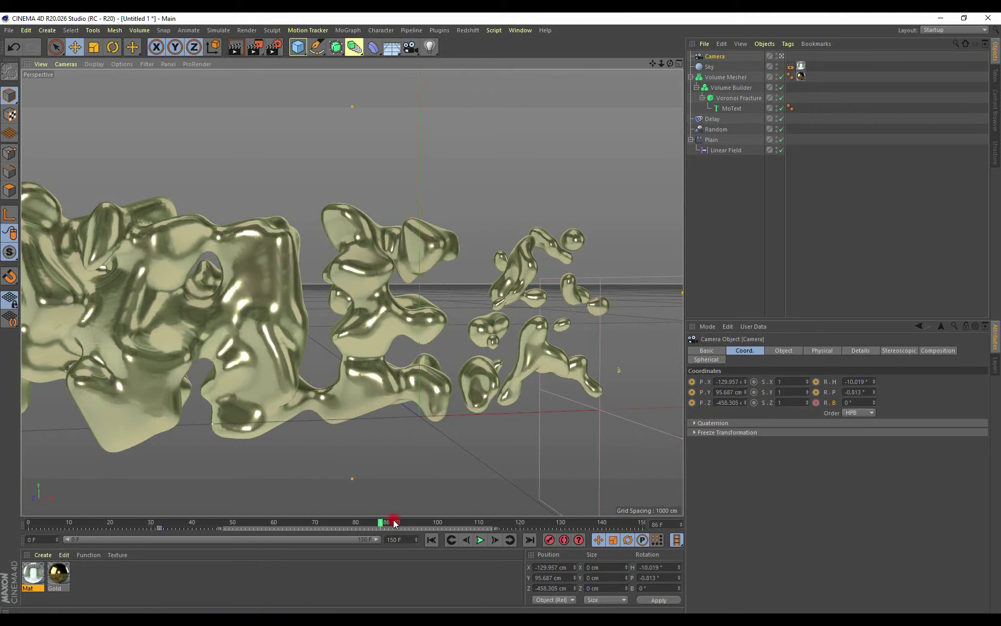
left_click(692, 381)
left_click(692, 392)
left_click(692, 402)
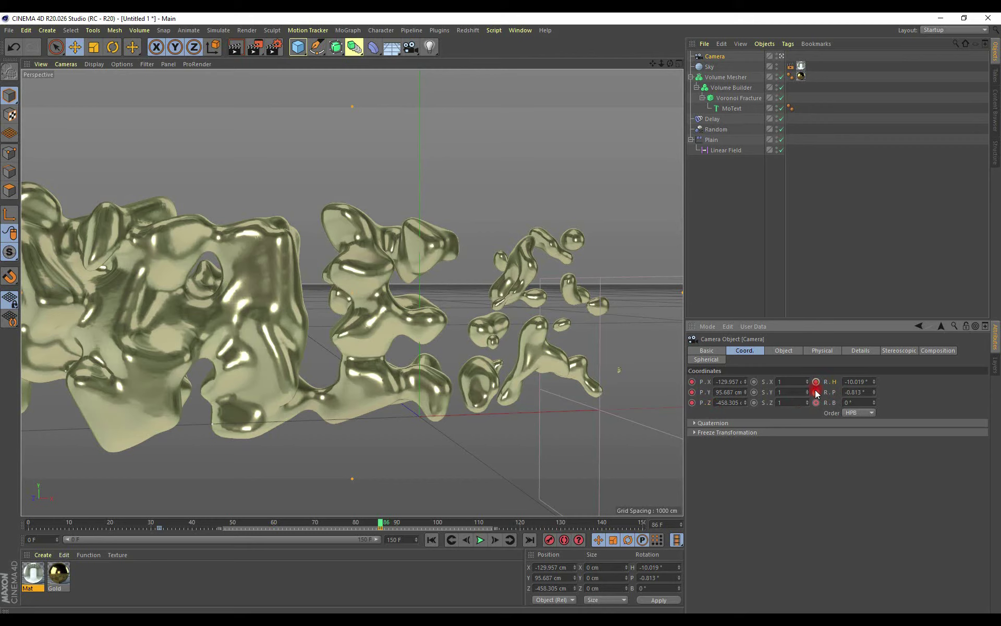
At frame 109, reframe the forming letters and keyframe the camera's X and Y position.
left_click(381, 521)
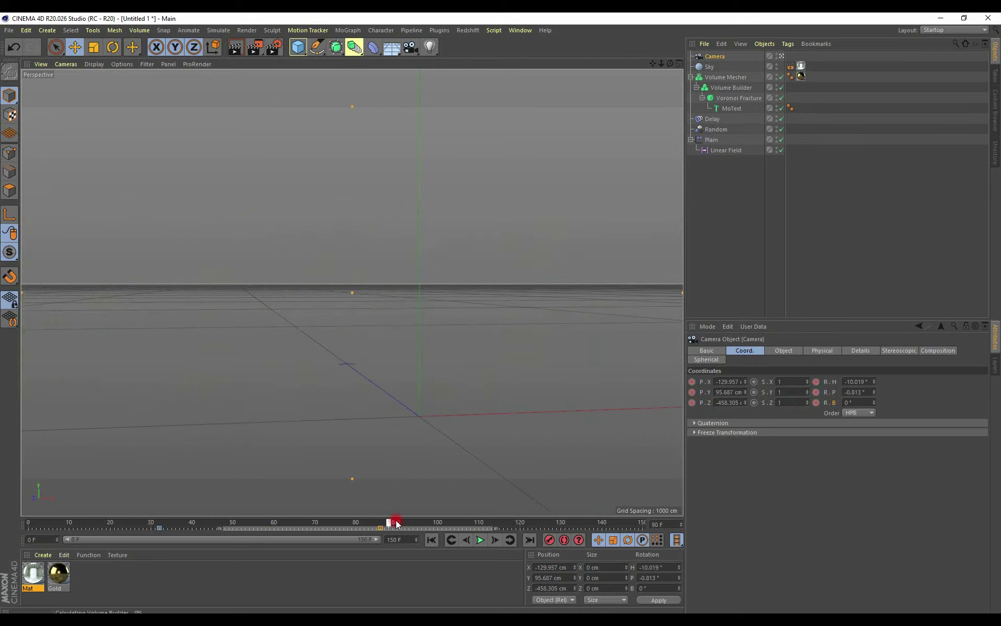
left_click_drag(408, 522, 455, 523)
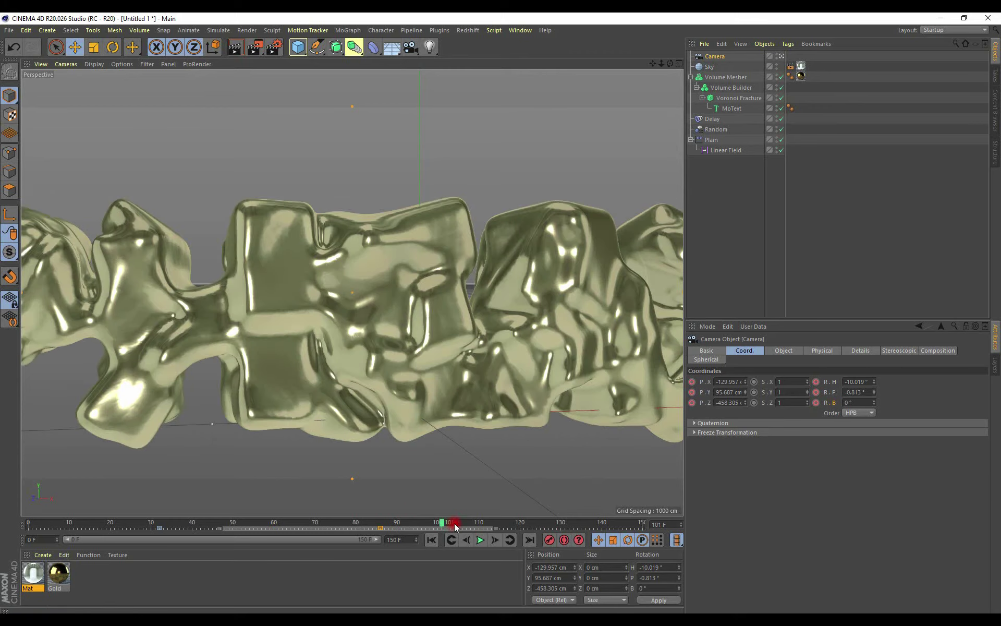
left_click_drag(455, 524, 476, 519)
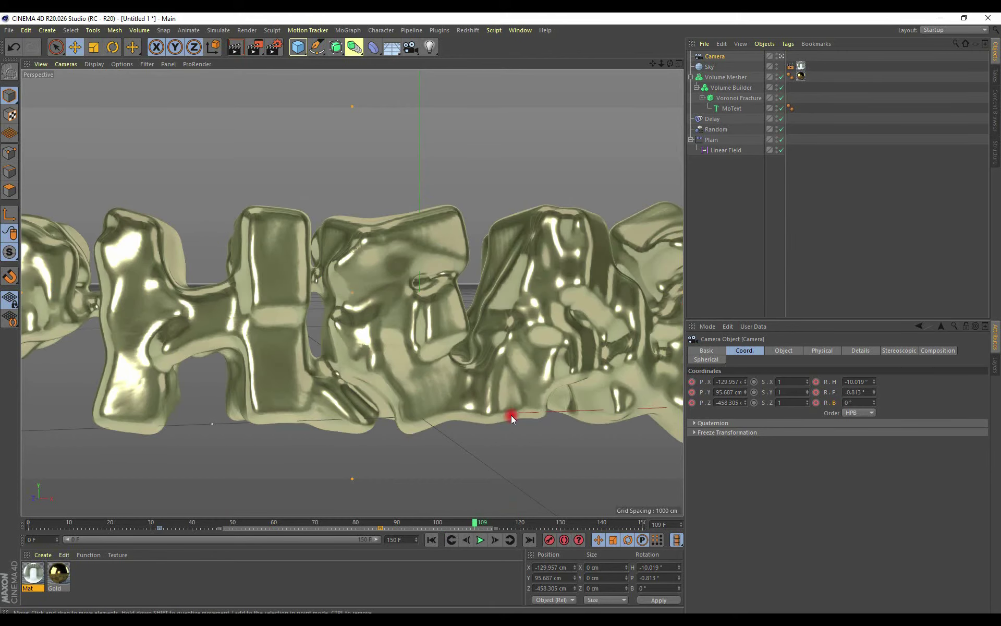
mouse_move(509, 359)
left_mouse_down()
mouse_move(330, 356)
mouse_move(424, 368)
mouse_move(391, 379)
left_mouse_up()
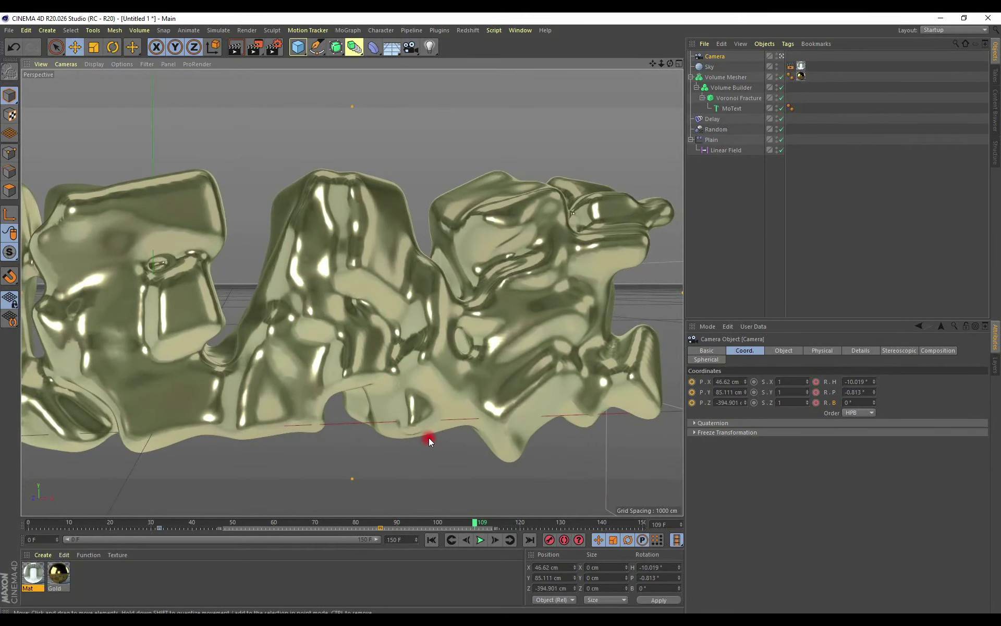
mouse_move(668, 383)
left_mouse_down()
mouse_move(549, 339)
mouse_move(524, 342)
left_mouse_up()
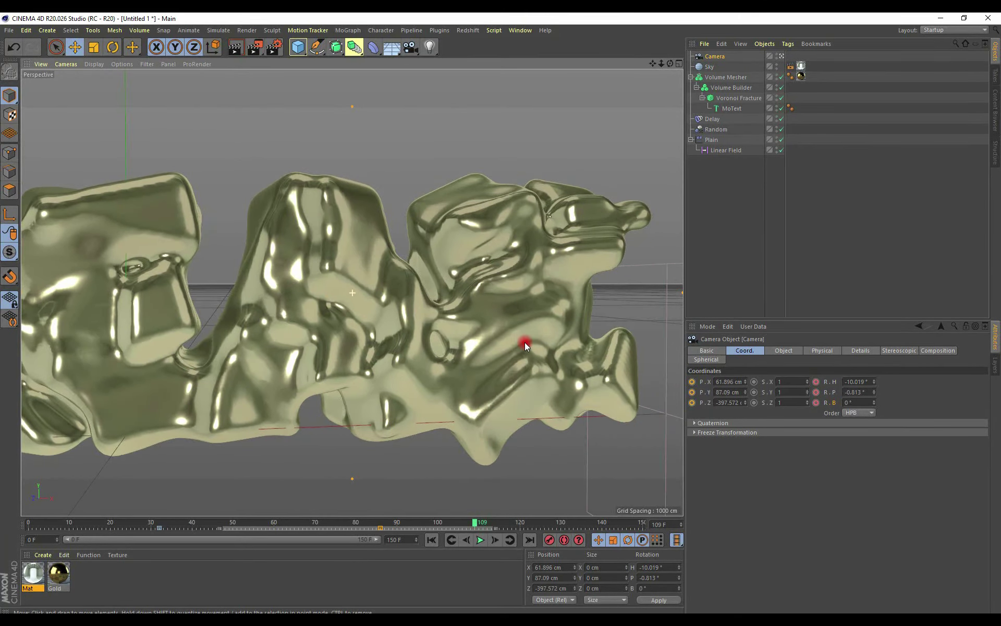
left_click(693, 381)
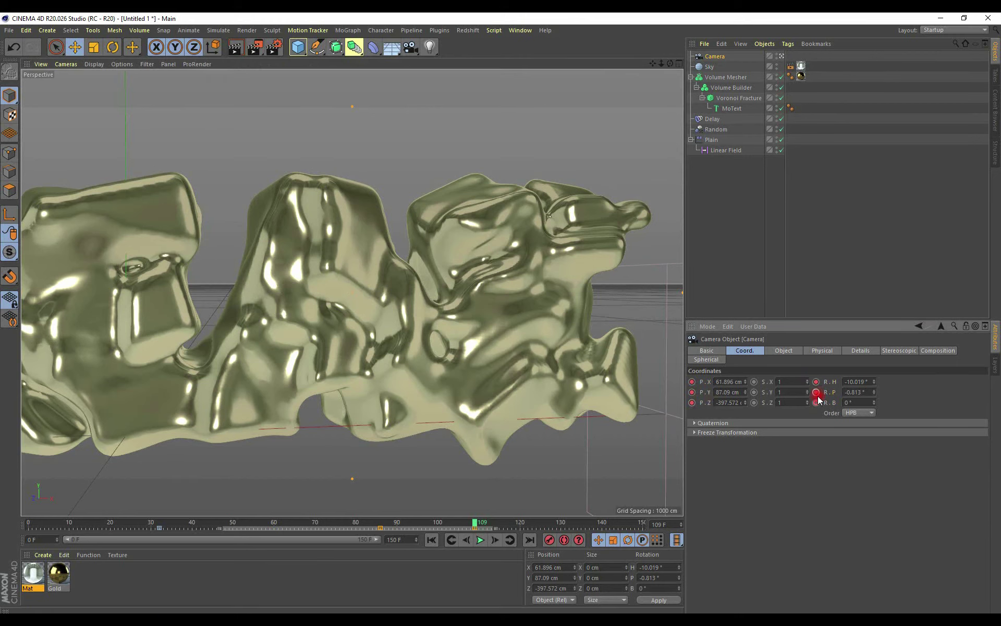
At frame 148, reframe the letters and keyframe the camera's position and rotation.
mouse_move(475, 523)
left_mouse_down()
mouse_move(457, 522)
mouse_move(584, 523)
left_mouse_up()
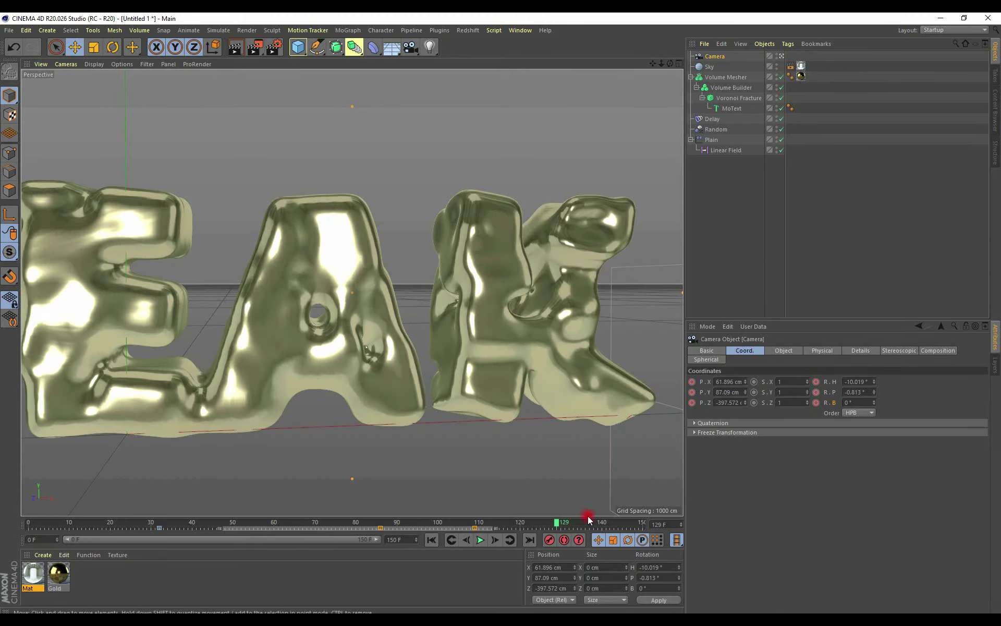
left_click_drag(633, 525, 637, 525)
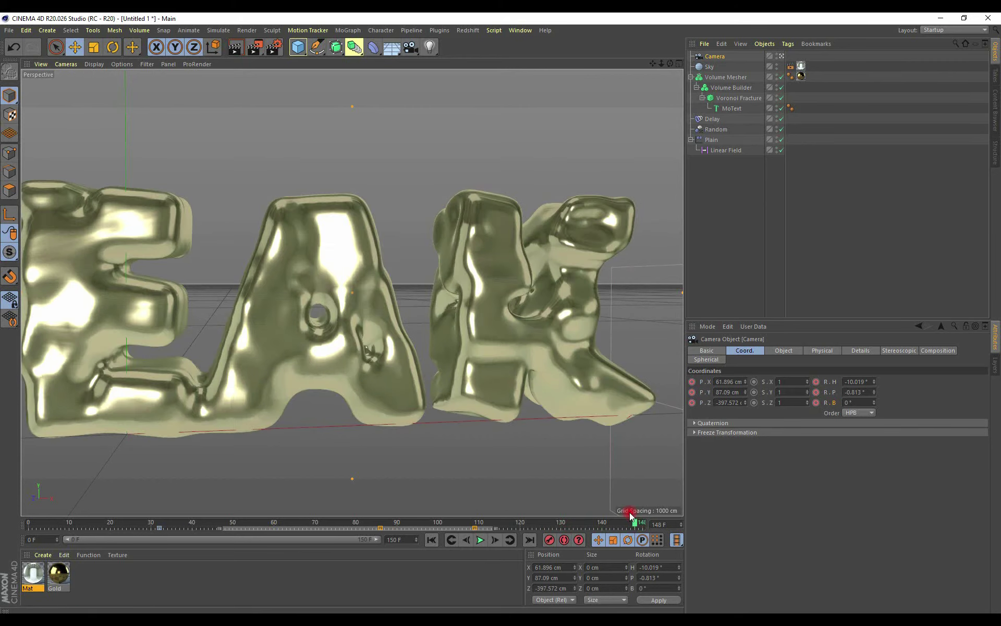
mouse_move(411, 402)
left_mouse_down("alt")
mouse_move(377, 401)
mouse_move(415, 399)
mouse_move(403, 405)
mouse_move(414, 409)
left_mouse_up("alt")
right_click_drag(414, 409, 414, 411, "alt")
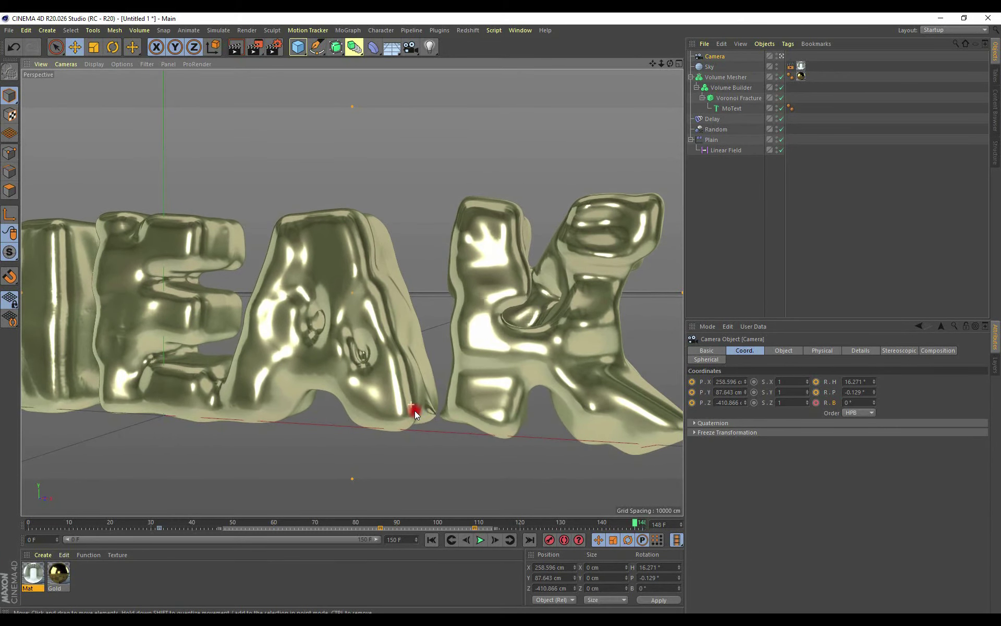
middle_click_drag(417, 410, 410, 415, "alt")
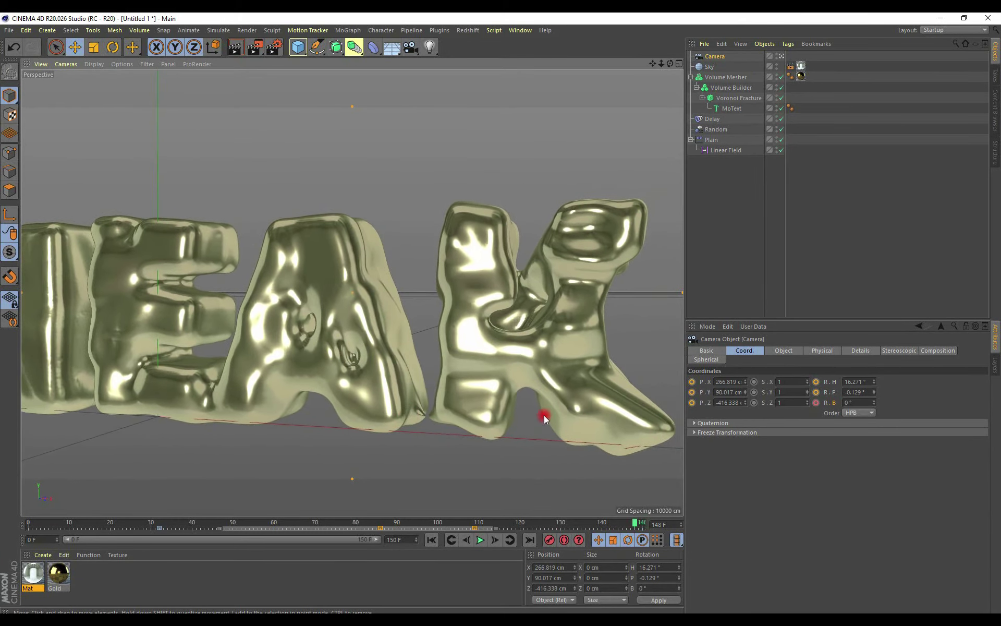
left_click(692, 392)
left_click(817, 382)
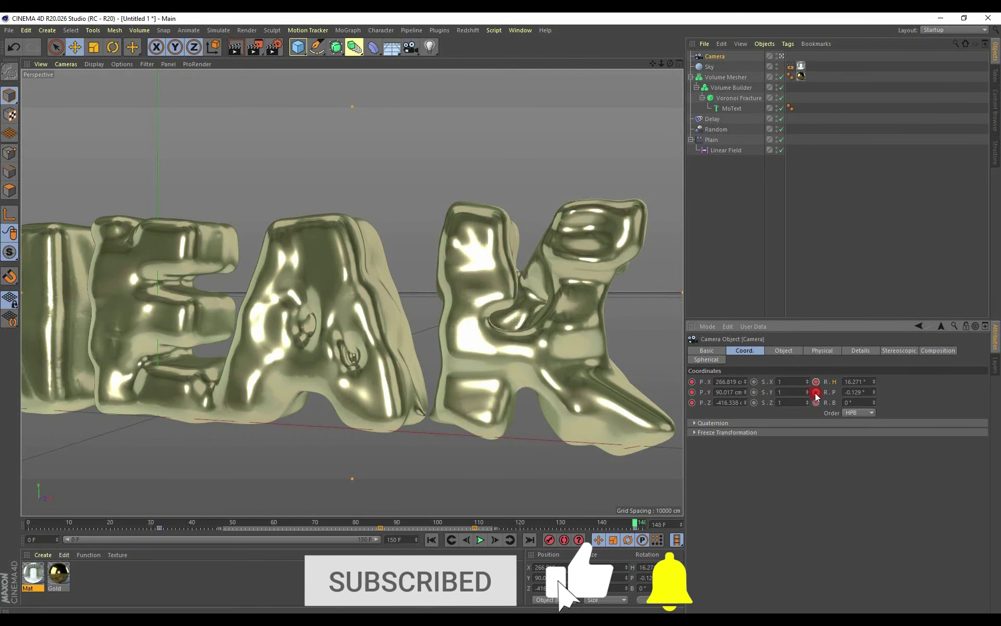
left_click(816, 402)
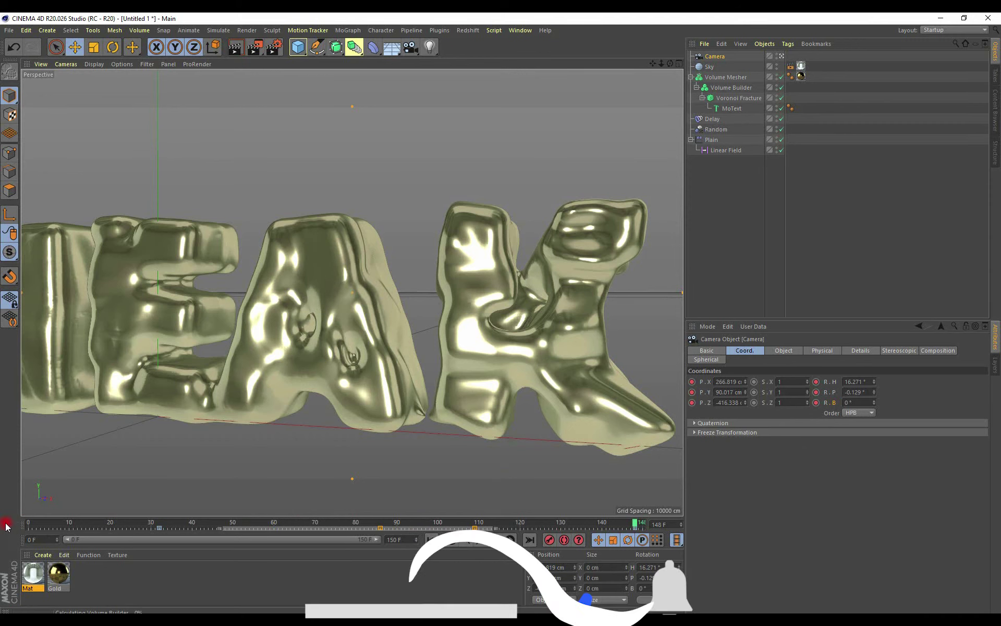
left_click(32, 525)
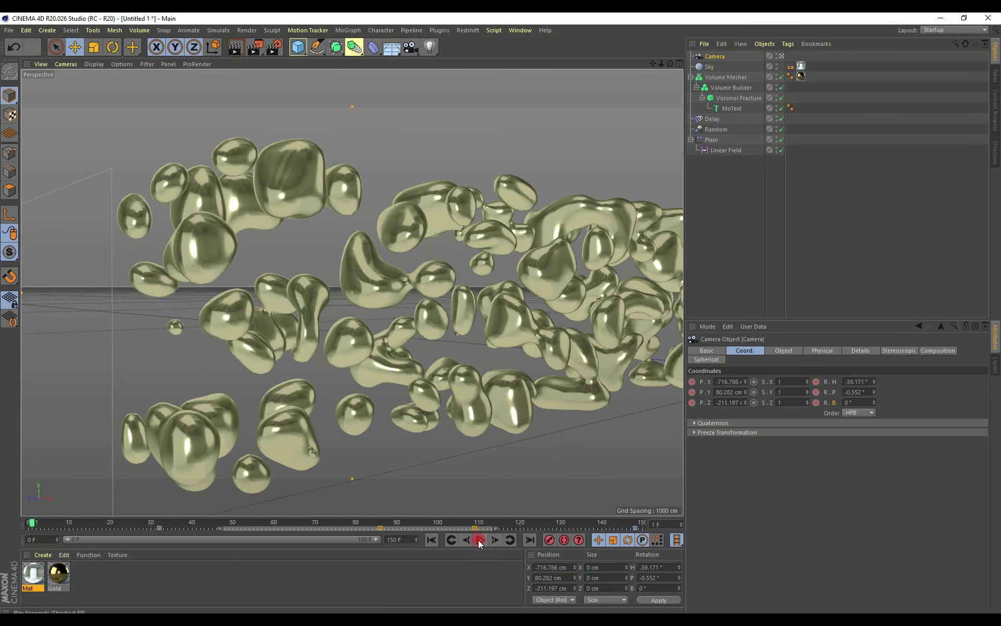
Play the animation from the start to watch the camera glide past the forming letters.
left_click(29, 525)
left_click(479, 539)
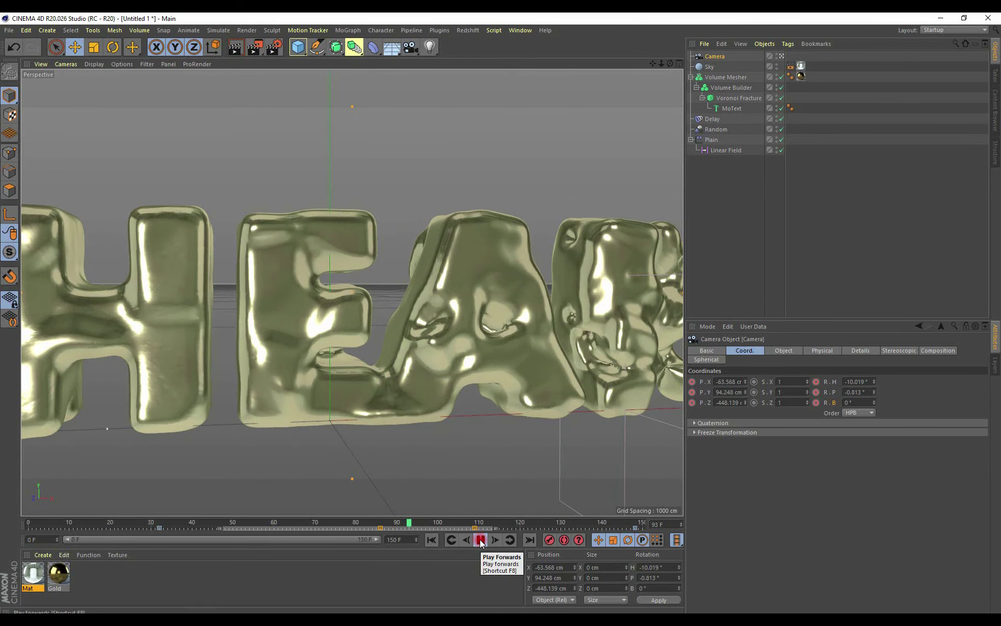
Stop playback at frame 94, add a second camera, and frame it on the text.
left_click(481, 541)
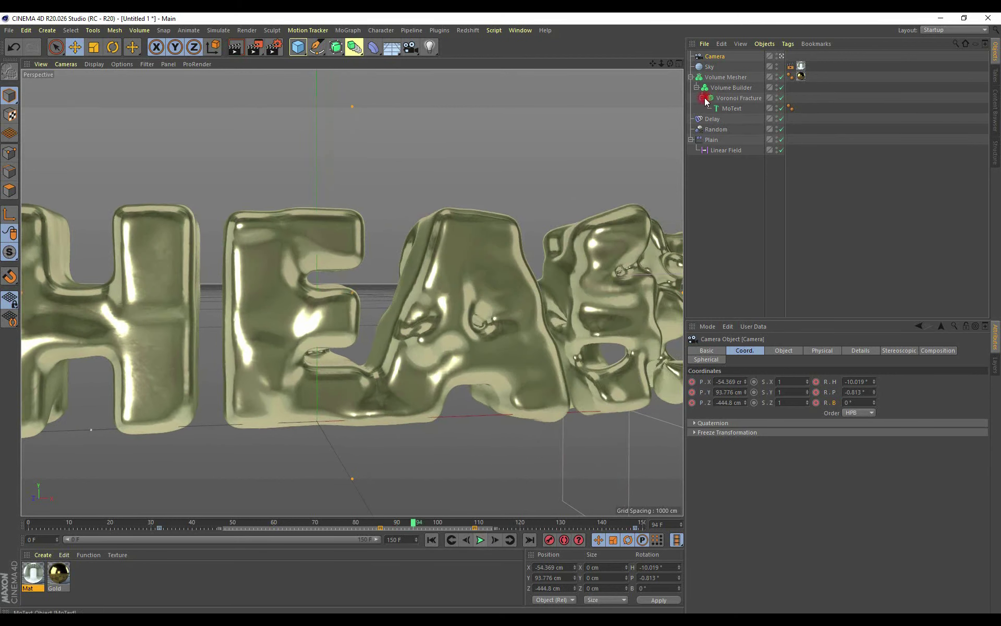
left_click(782, 56)
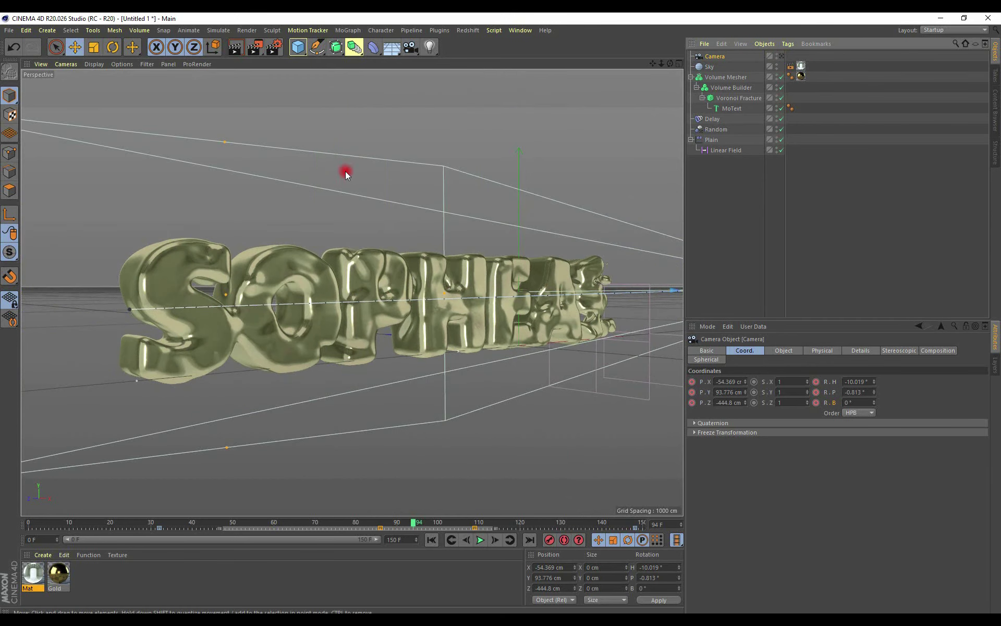
left_click(413, 48)
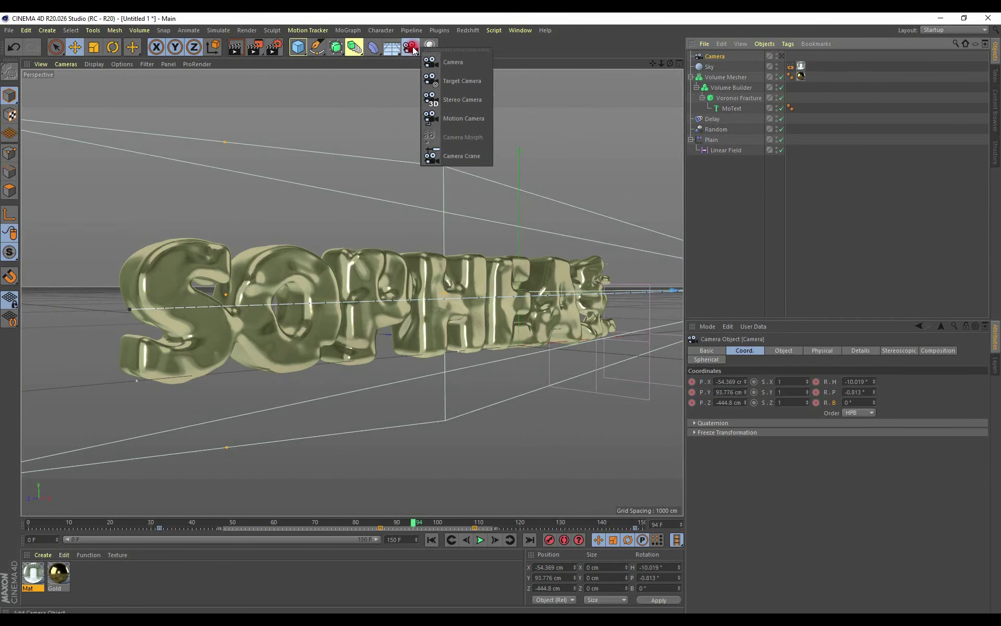
left_click(447, 62)
left_click(782, 56)
scroll(442, 262, "up", 3)
mouse_move(442, 261)
left_mouse_down("alt")
mouse_move(343, 282)
mouse_move(281, 280)
mouse_move(299, 265)
mouse_move(252, 265)
left_mouse_up("alt")
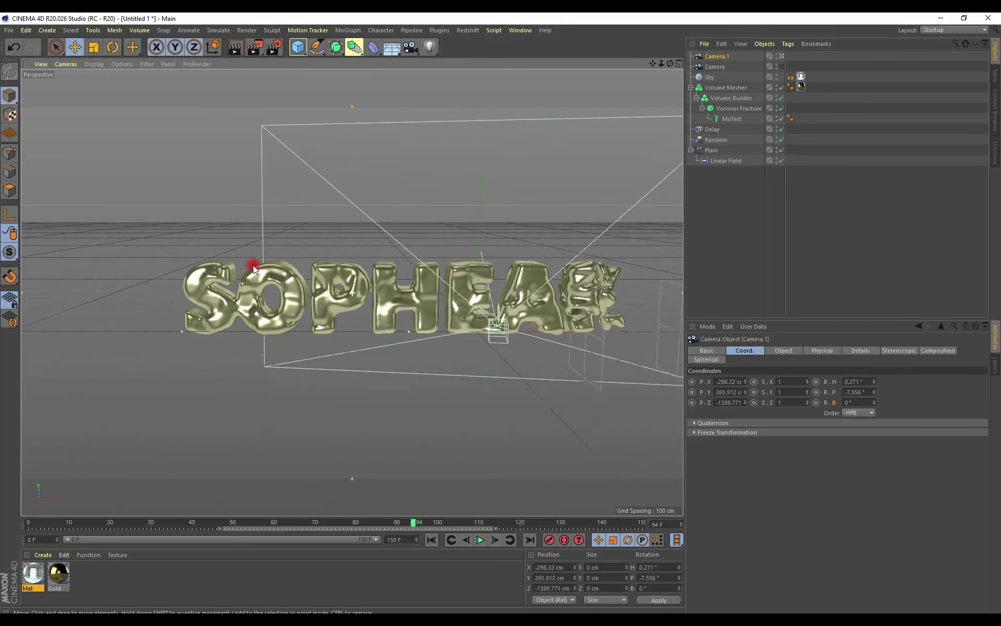
mouse_move(253, 265)
middle_mouse_down("alt")
mouse_move(319, 313)
mouse_move(300, 305)
mouse_move(350, 351)
middle_mouse_up("alt")
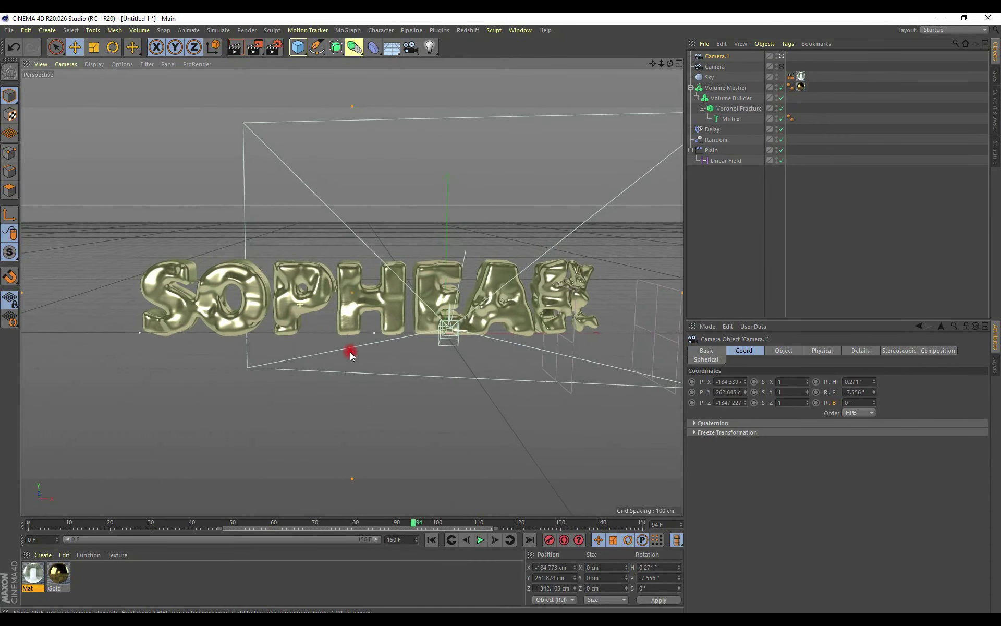
mouse_move(368, 339)
right_mouse_down("alt")
mouse_move(387, 362)
mouse_move(421, 374)
mouse_move(412, 356)
mouse_move(456, 386)
mouse_move(405, 365)
right_mouse_up("alt")
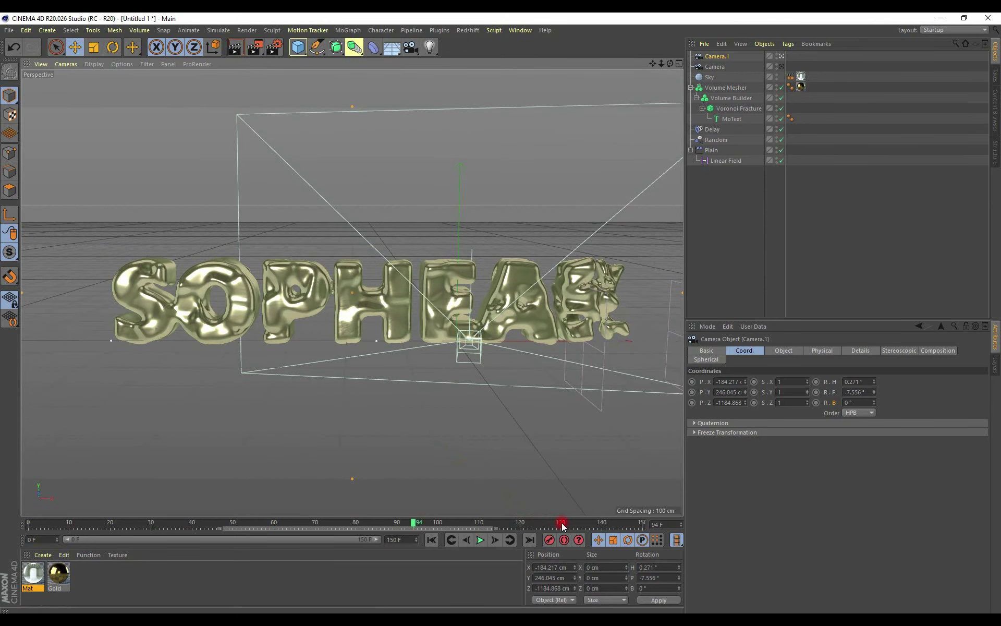
Jump to the final frame 150 and select the end-frame value.
left_click(606, 524)
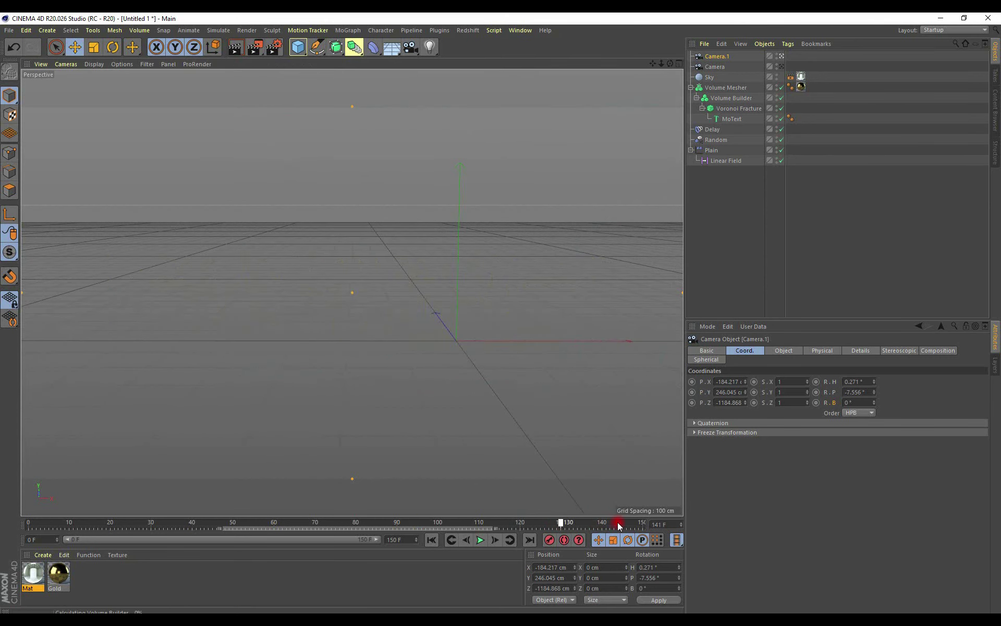
left_click(650, 525)
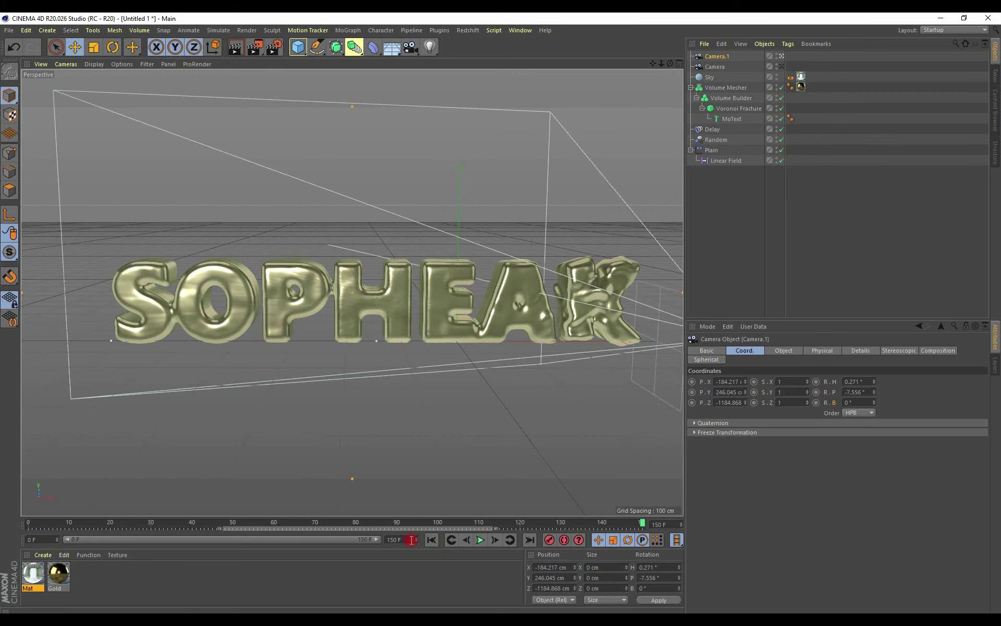
key("Return")
Set the scene length and preview range to 250 frames, then play and stop.
type("25")
key("Return")
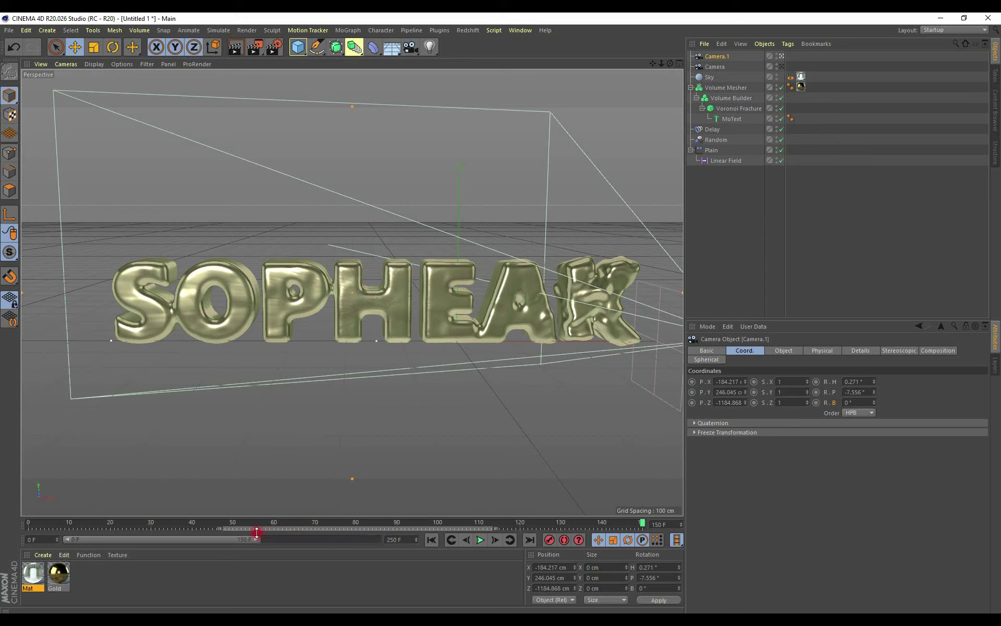
left_click_drag(255, 541, 418, 540)
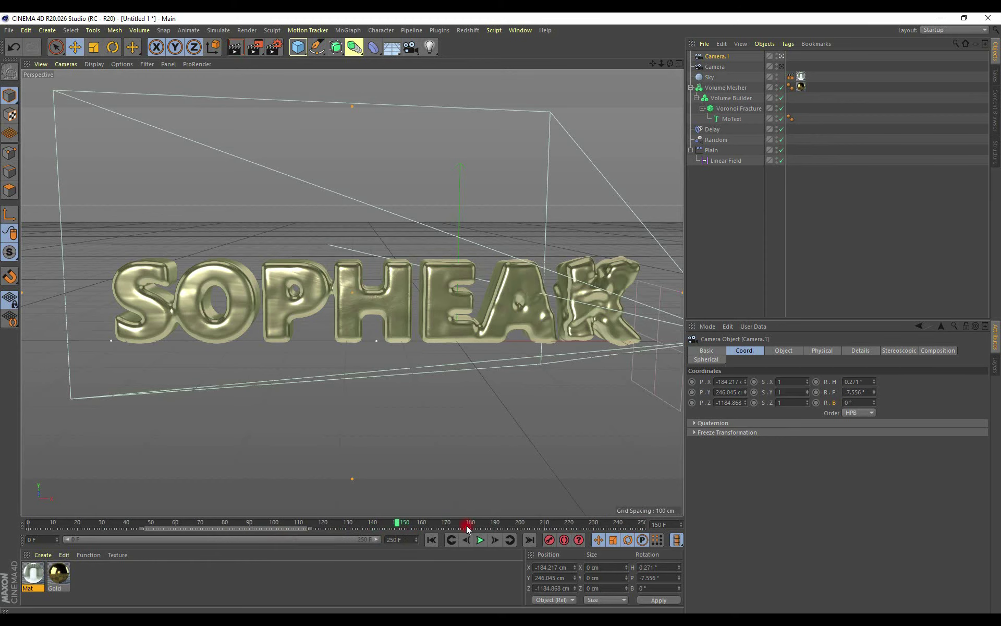
left_click(481, 540)
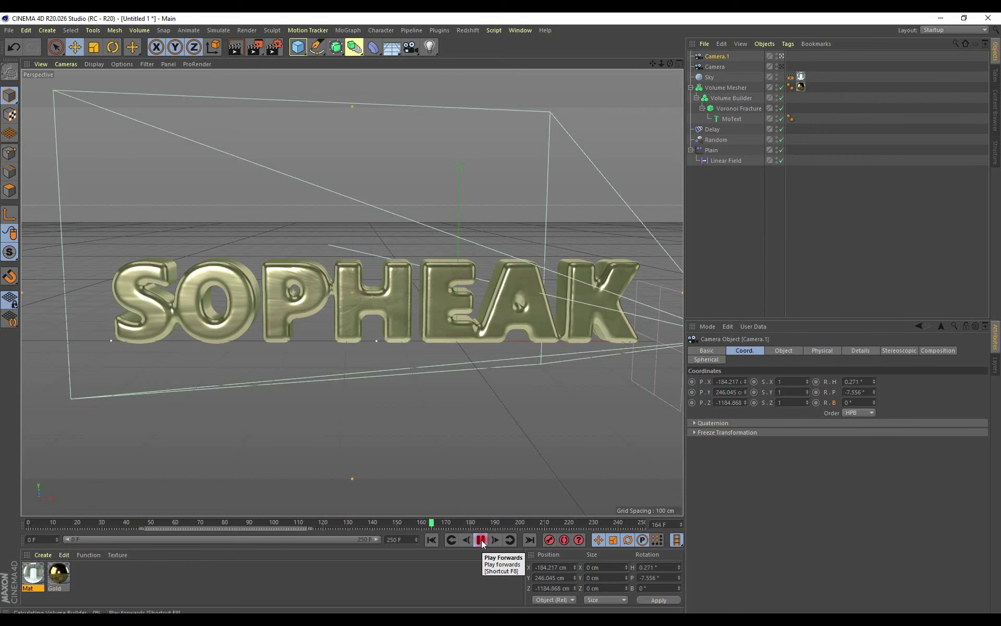
left_click(482, 544)
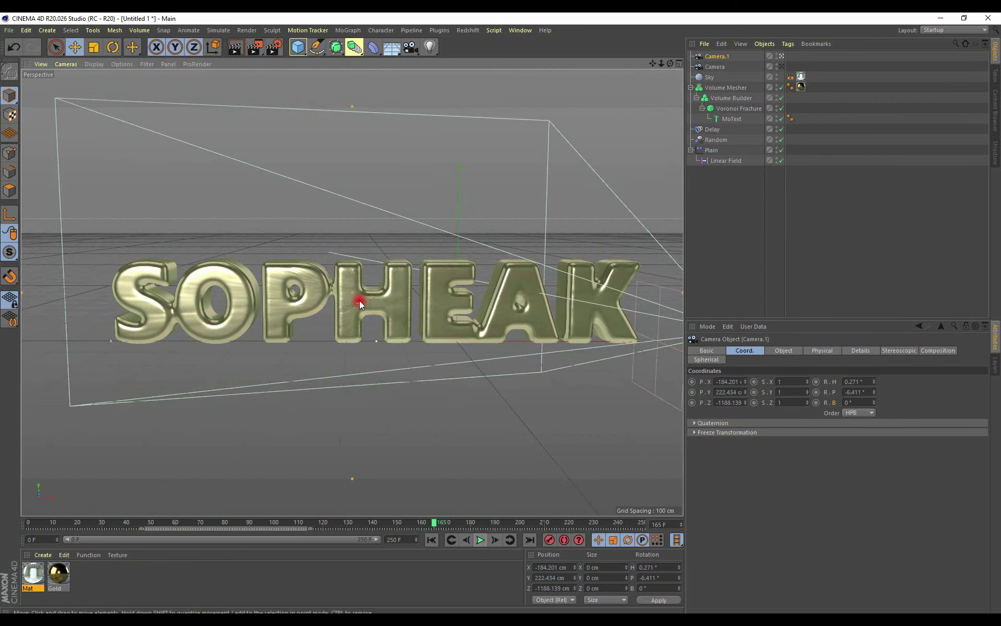
Lower Camera.1 slightly and keyframe its position and rotation at frame 130.
mouse_move(355, 301)
left_mouse_down("alt")
mouse_move(405, 301)
mouse_move(344, 300)
mouse_move(361, 305)
left_mouse_up("alt")
left_click_drag(383, 523, 327, 526)
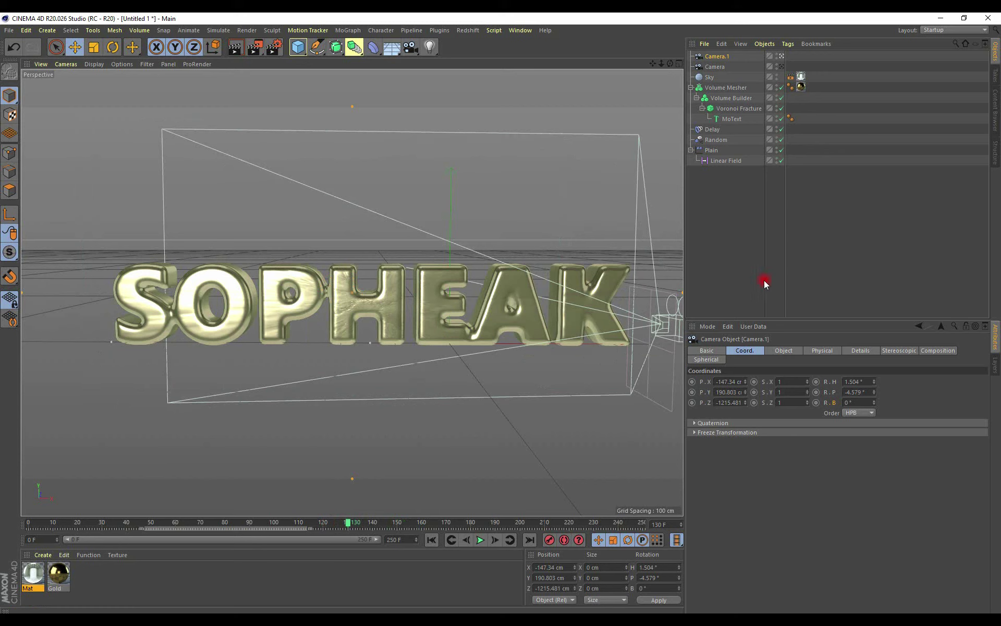
left_click(692, 381, "ctrl")
left_click(692, 402, "ctrl")
left_click(816, 381)
left_click(816, 392)
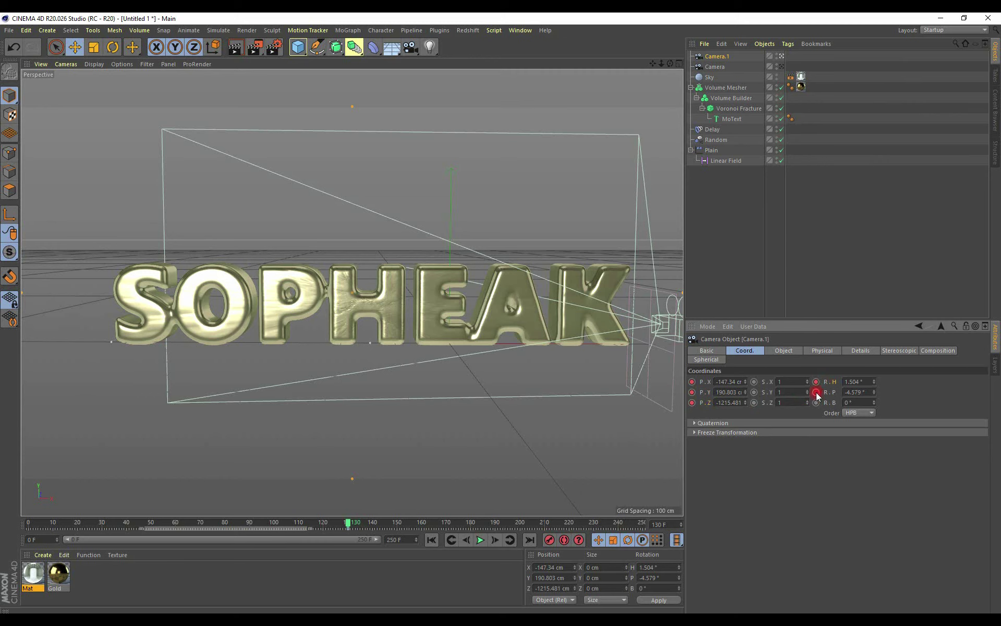
left_click(817, 402)
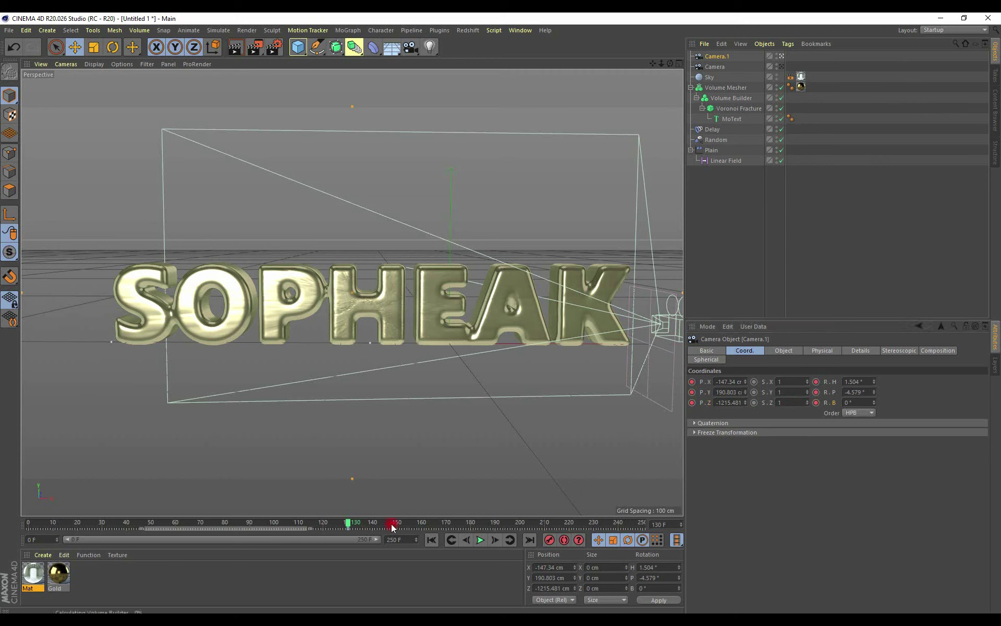
At frame 247, move Camera.1 closer at an angle and keyframe its position and rotation.
left_click_drag(609, 523, 636, 526)
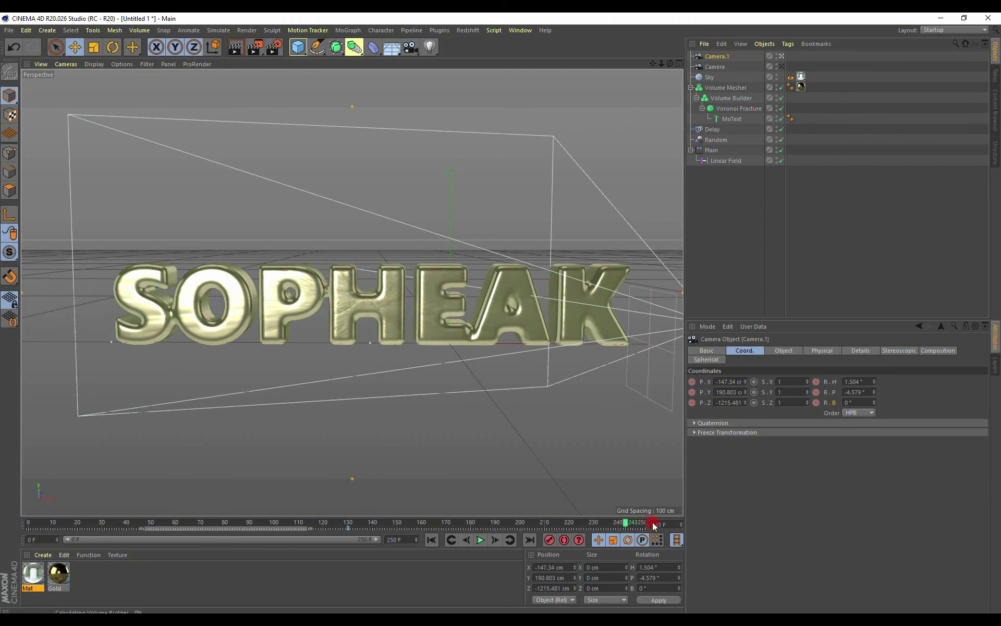
left_click(653, 526)
mouse_move(416, 348)
left_mouse_down("alt")
mouse_move(367, 330)
mouse_move(346, 346)
mouse_move(330, 343)
left_mouse_up("alt")
mouse_move(331, 344)
right_mouse_down("alt")
mouse_move(356, 347)
mouse_move(338, 346)
right_mouse_up("alt")
middle_click_drag(338, 346, 330, 345, "alt")
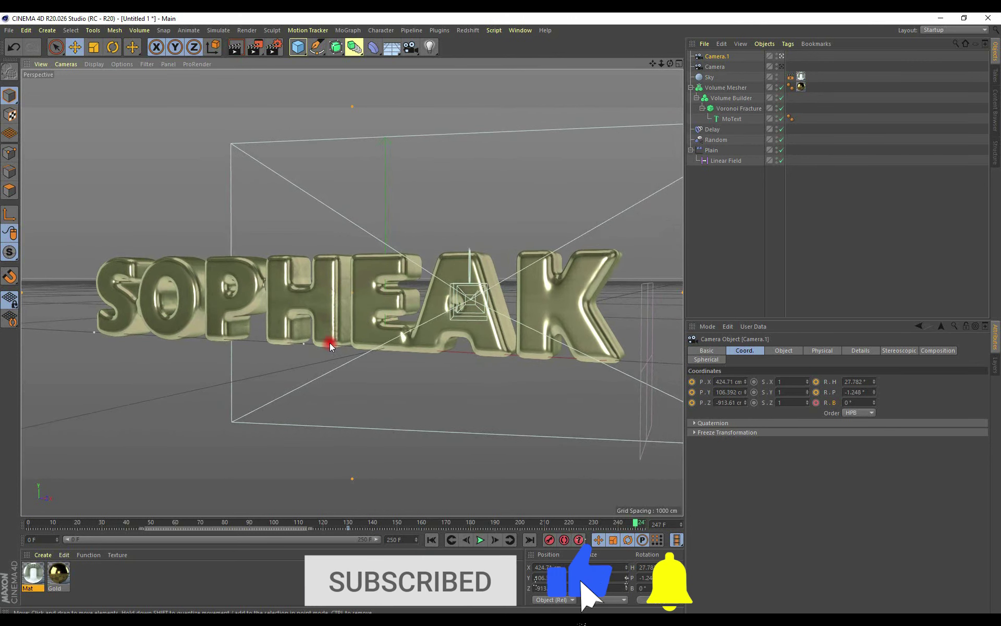
left_click(693, 382, "ctrl")
left_click(692, 392, "ctrl")
left_click(816, 381, "ctrl")
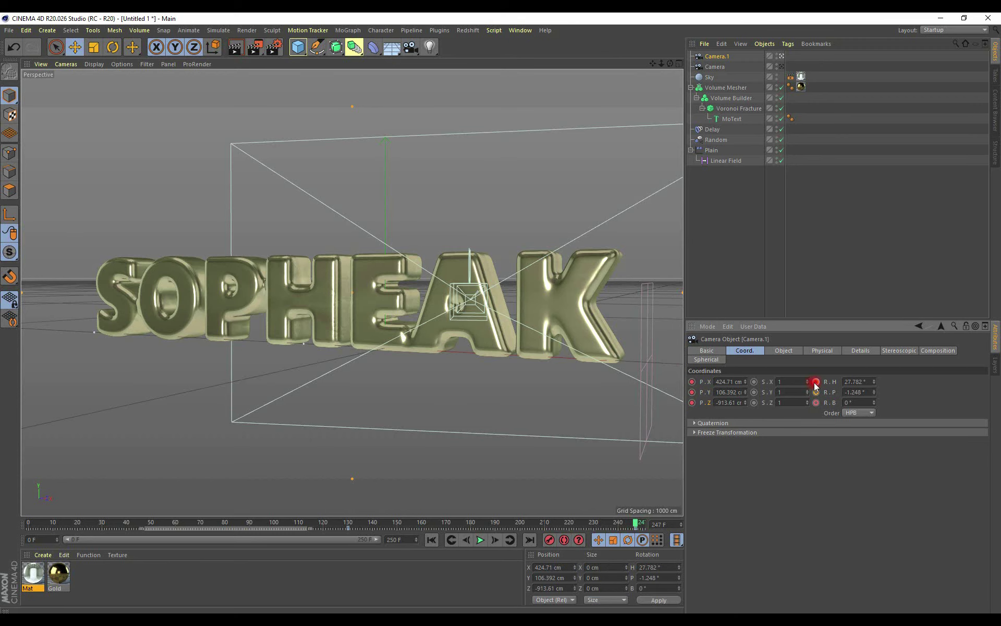
left_click(816, 403, "ctrl")
In Render Settings, set the Frame Range to All Frames (0–250).
left_click(269, 47)
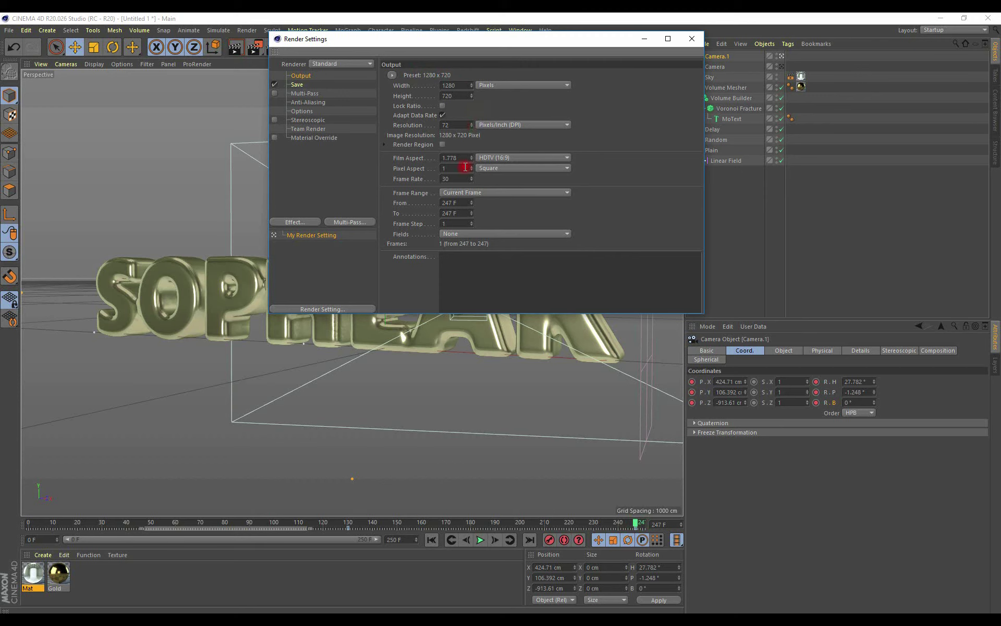
left_click(457, 191)
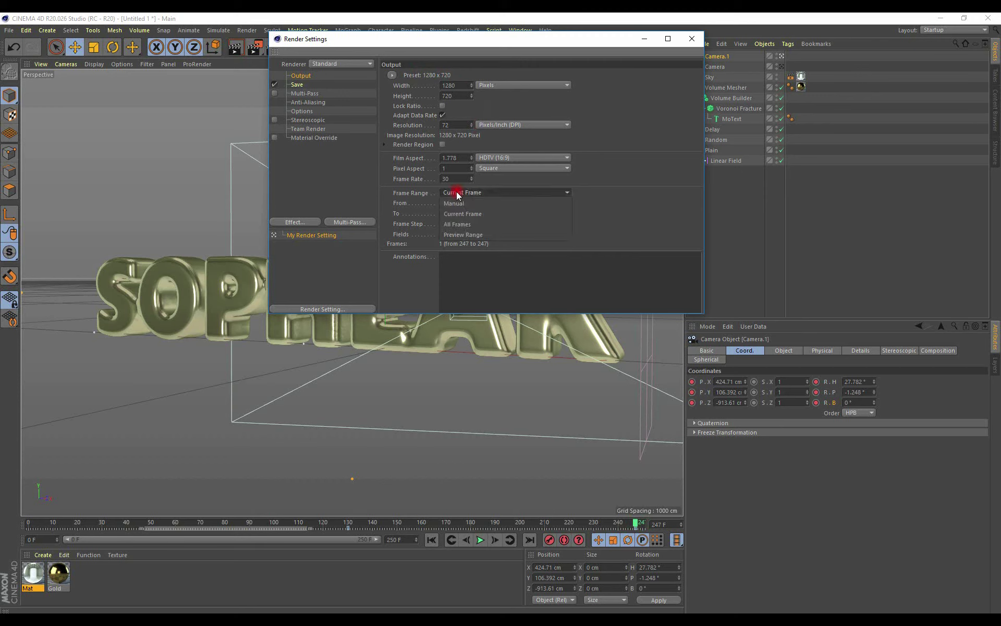
left_click(463, 224)
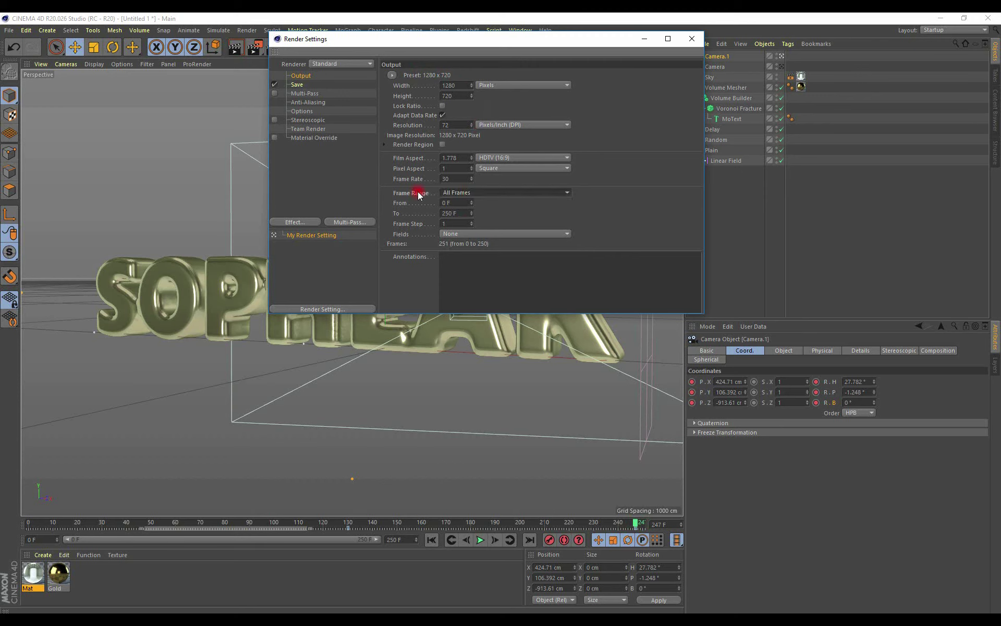
Set the Save format to PNG with Alpha Channel enabled and browse for the output file.
left_click(297, 85)
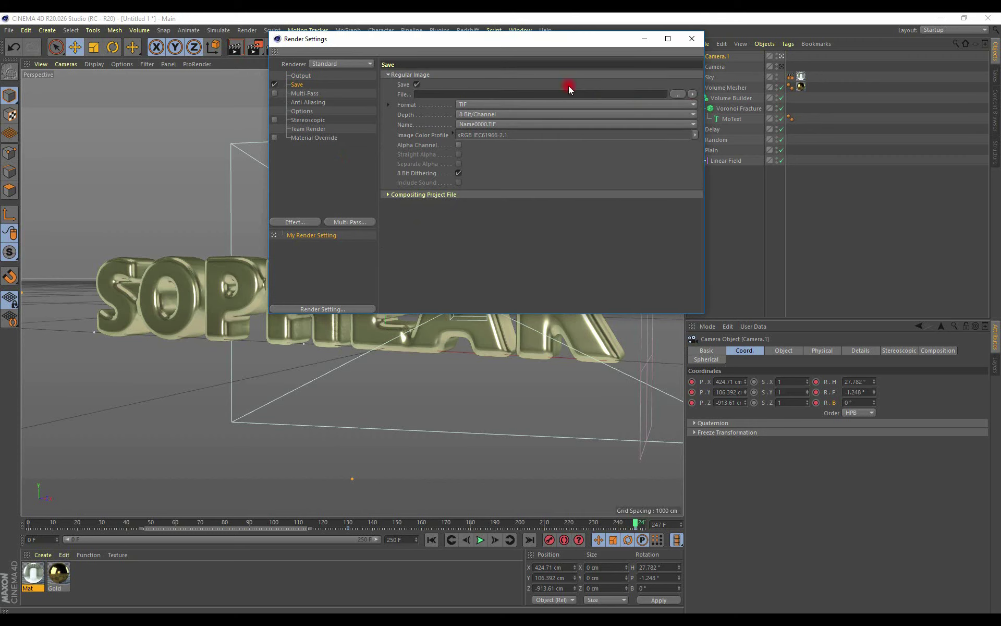
left_click(482, 103)
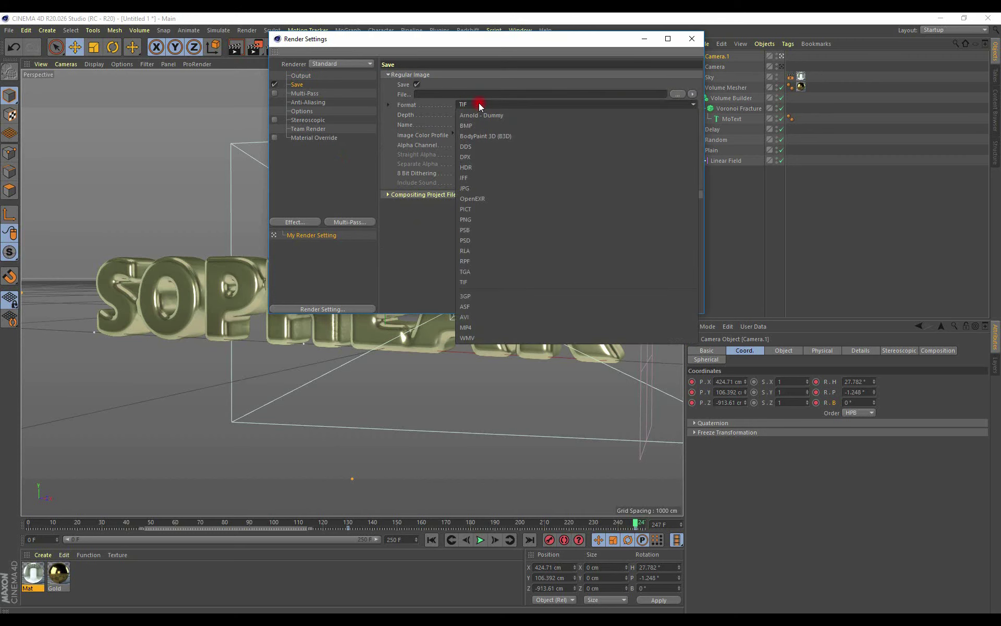
left_click(474, 219)
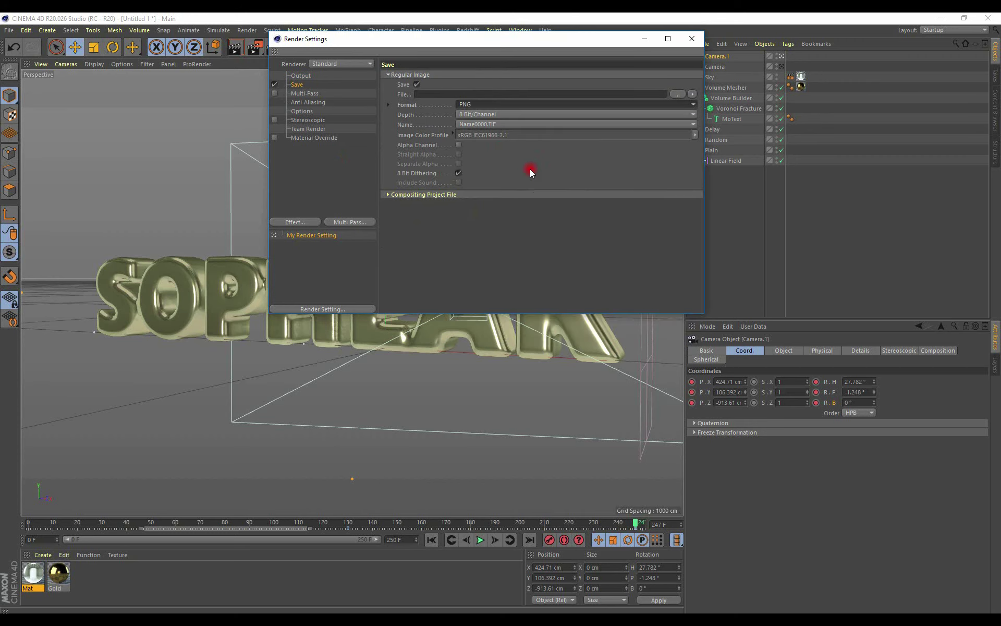
left_click(457, 145)
left_click(459, 145)
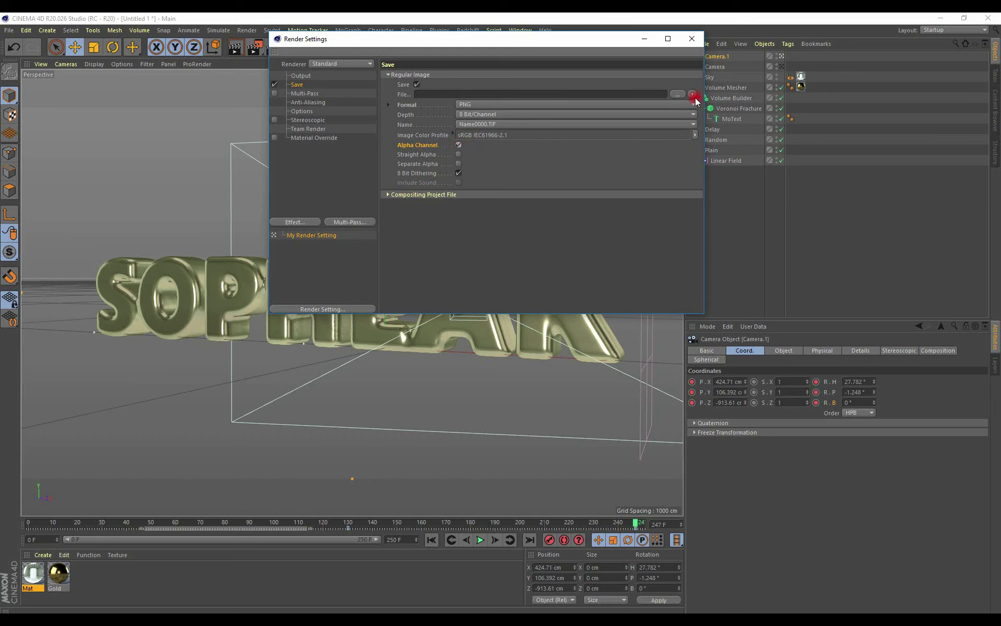
left_click(680, 94)
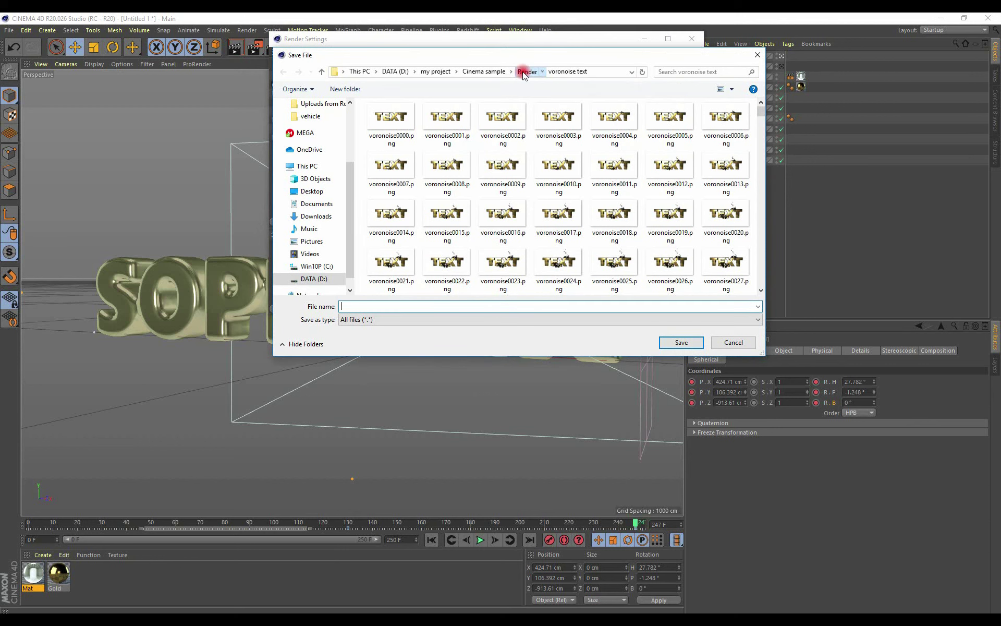
Inside the Render folder, create and open a new folder named 'Liquid text'.
left_click(527, 72)
left_click(358, 90)
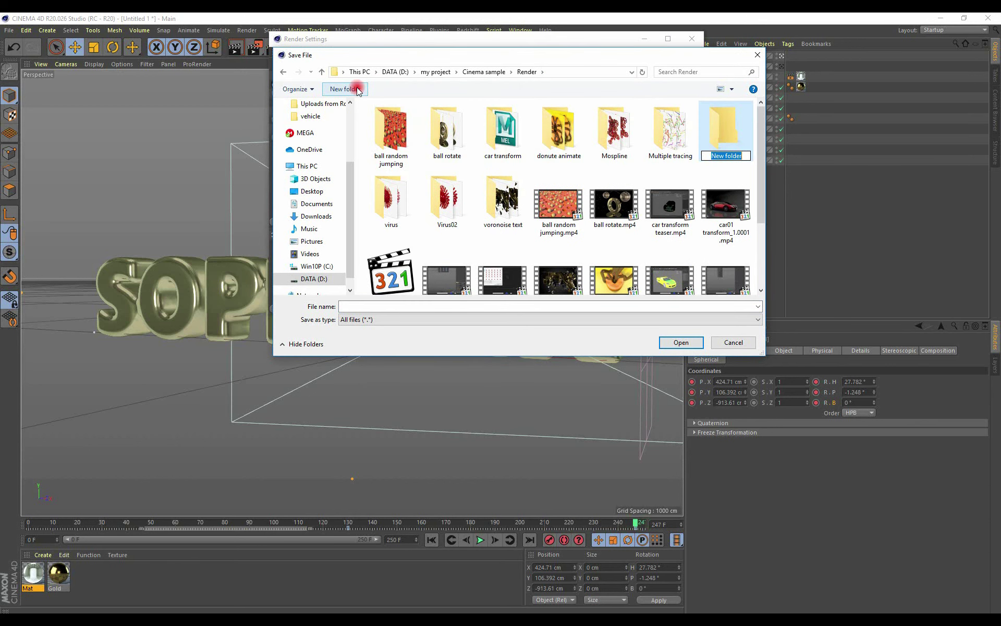
type("Liquid text")
key("Return")
key("Return")
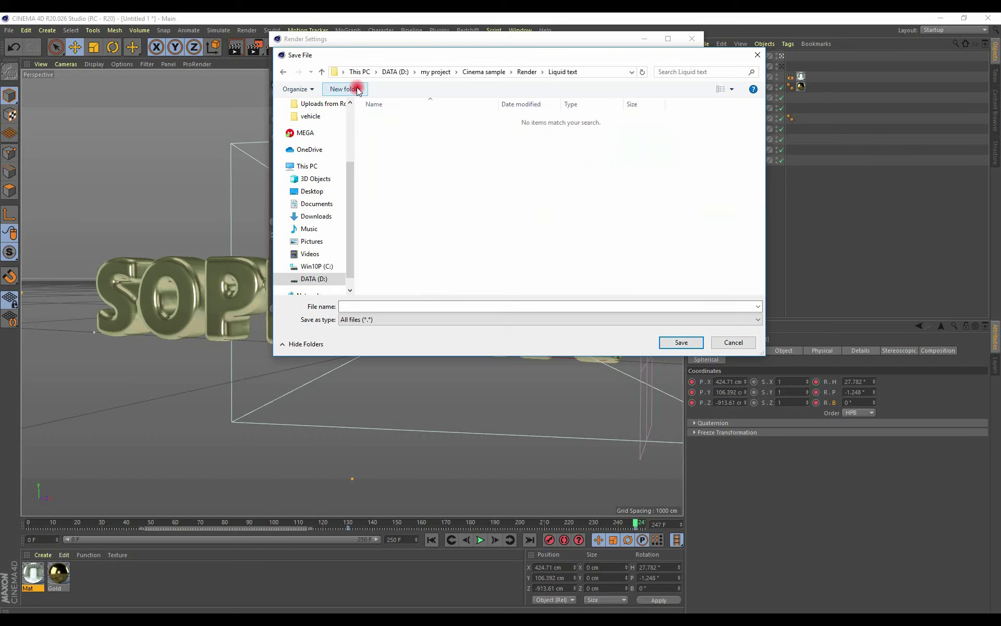
left_click(371, 306)
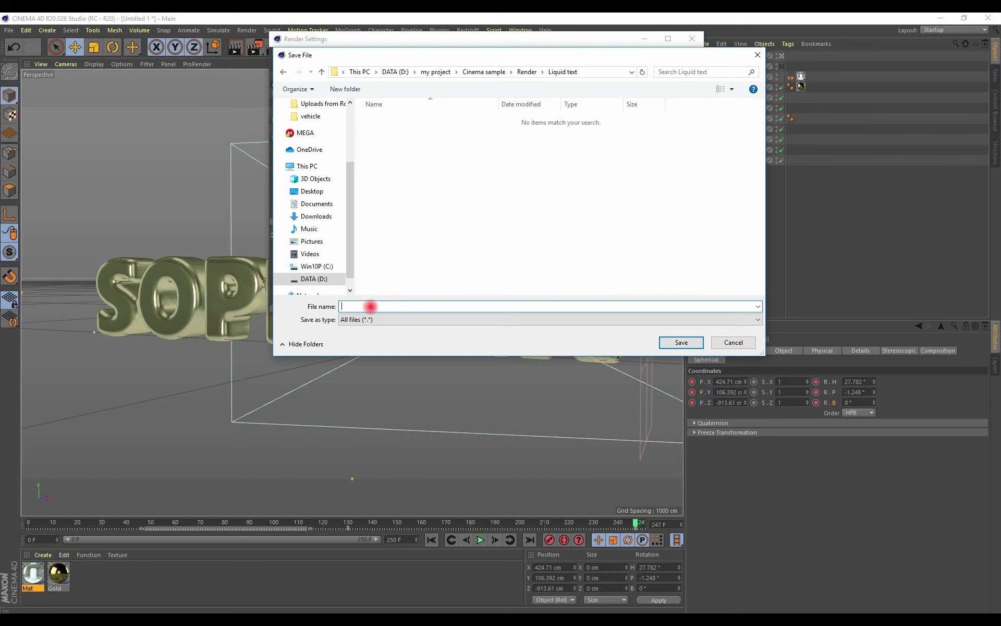
Create a 'Cam01' subfolder and save the output there as 'Liquid text cam01'.
left_click(356, 90)
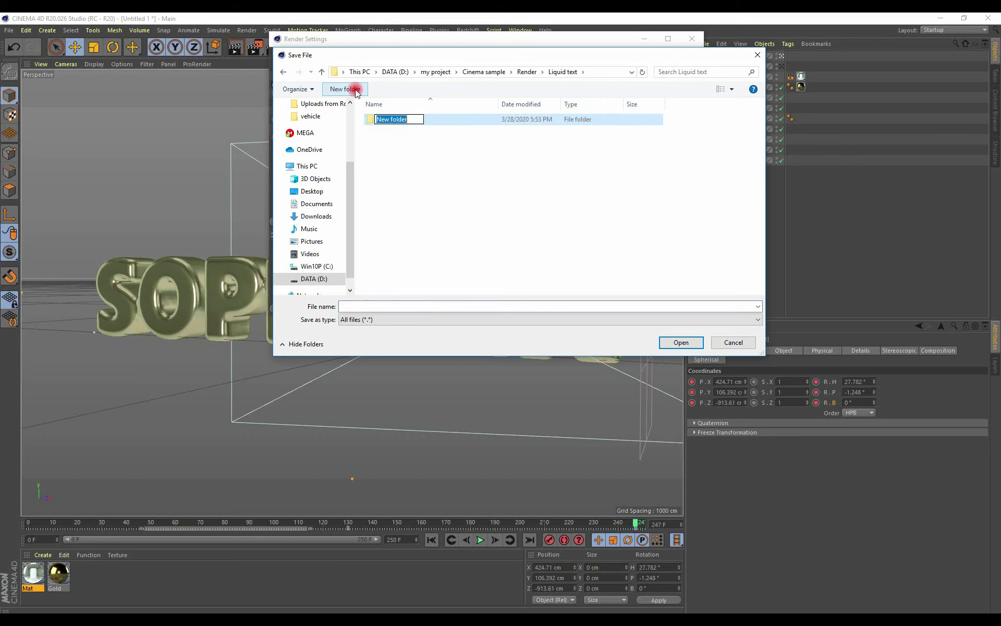
type("Camer")
key("Return")
key("Return")
left_click(351, 308)
type("Liquid text cam01")
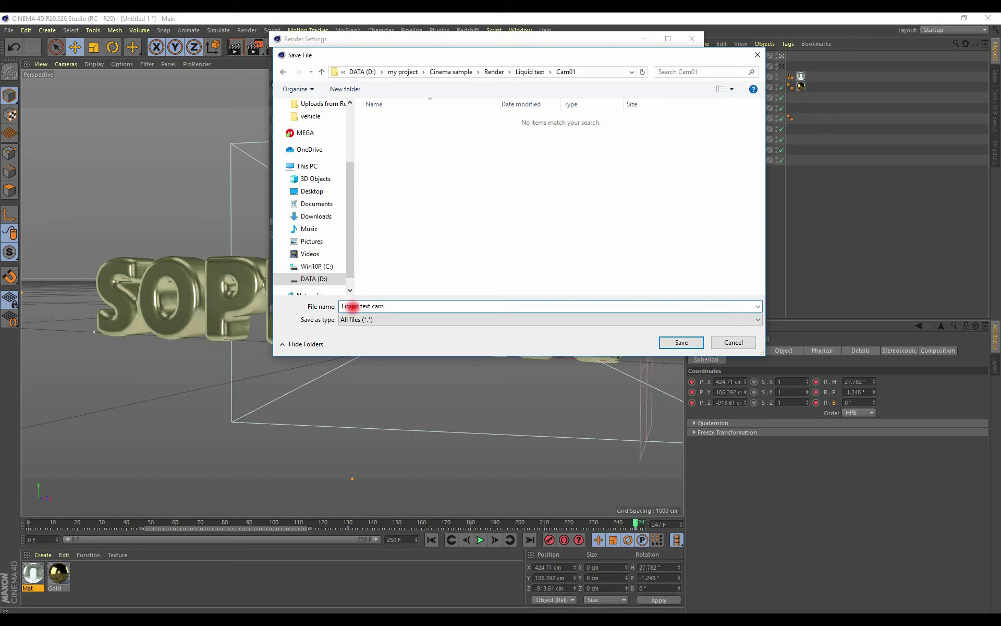
left_click(682, 342)
left_click(408, 47)
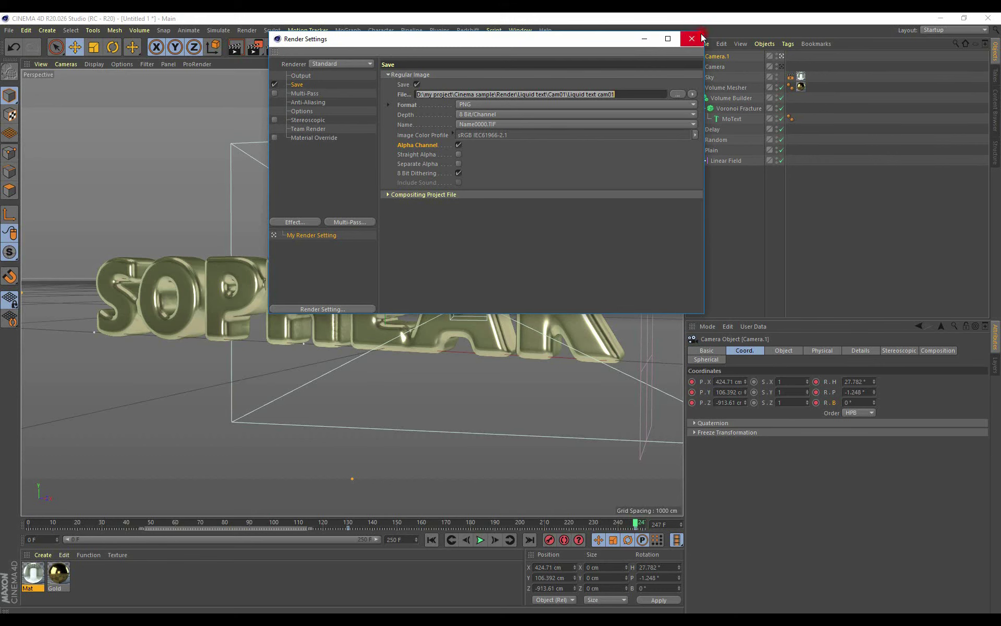
Close Render Settings and start a Render View preview of the gold SOPHEAK letters.
left_click(701, 37)
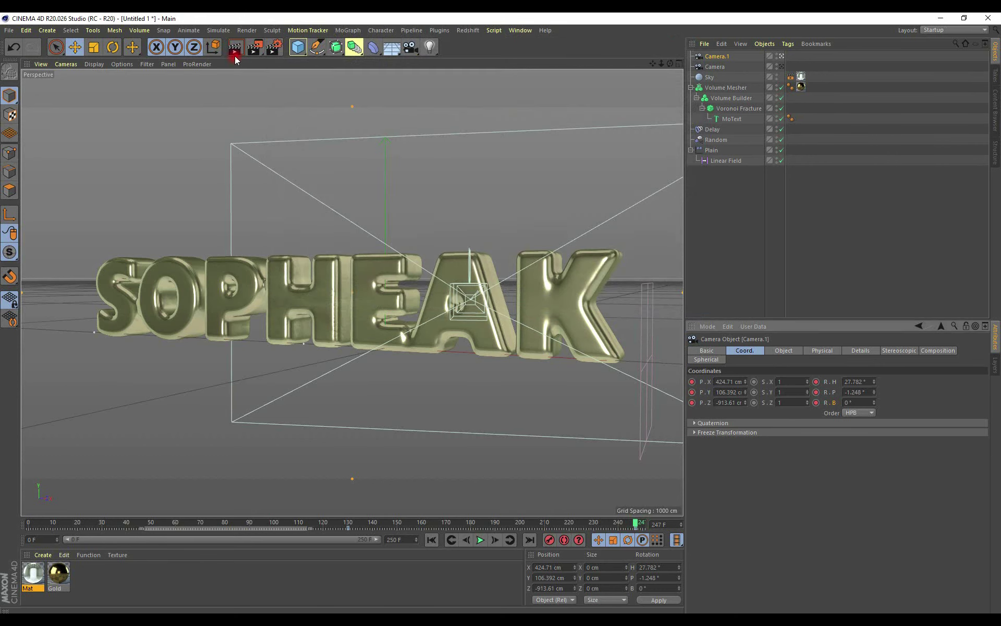
left_click(239, 54)
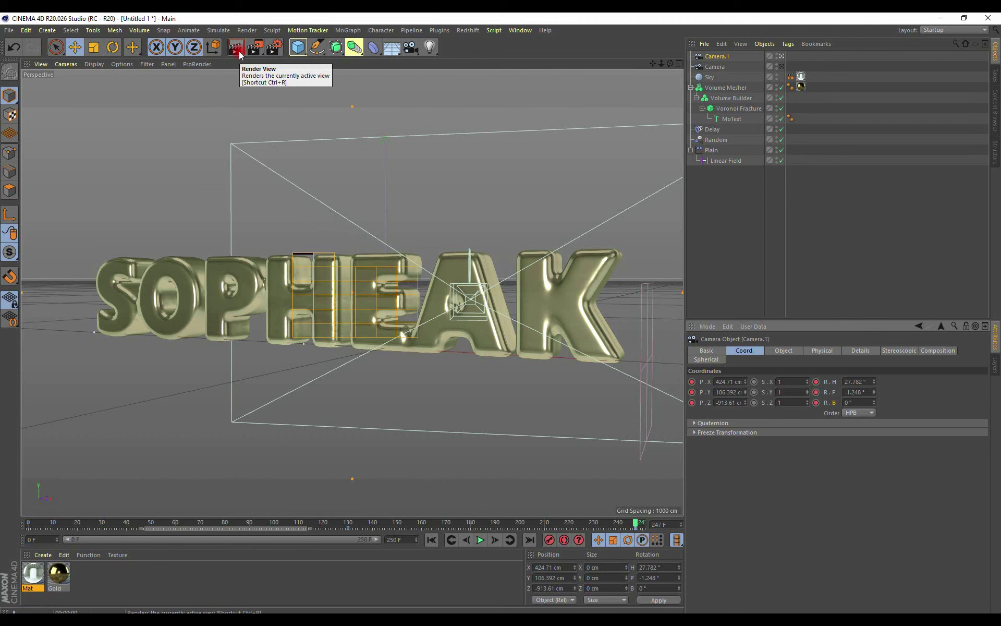